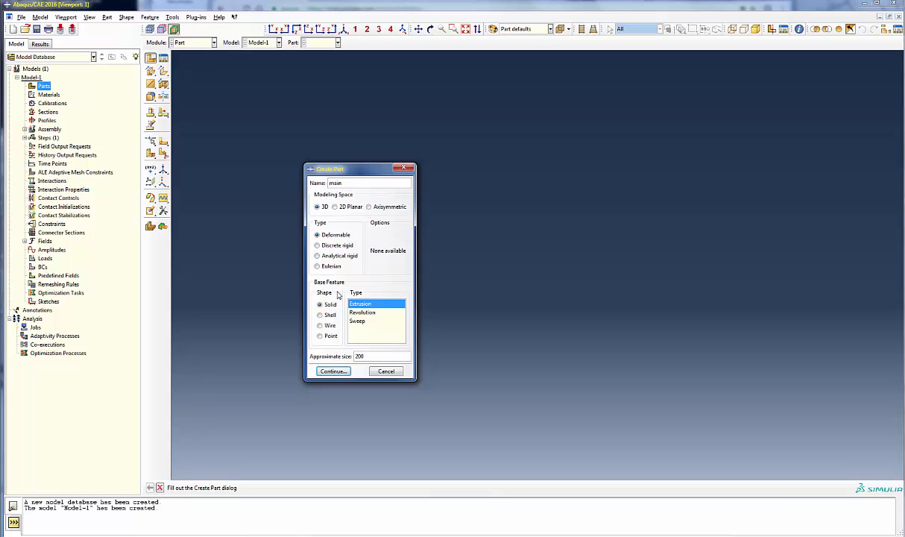
Start the 3D deformable solid extrusion part main and sketch a closed L-shaped outline about 65 wide and 50 high.
left_click(332, 370)
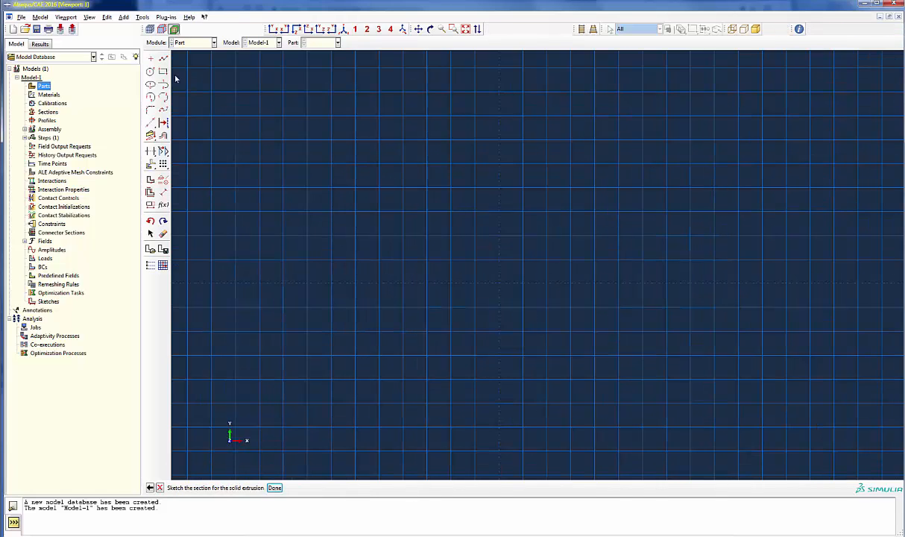
left_click(163, 59)
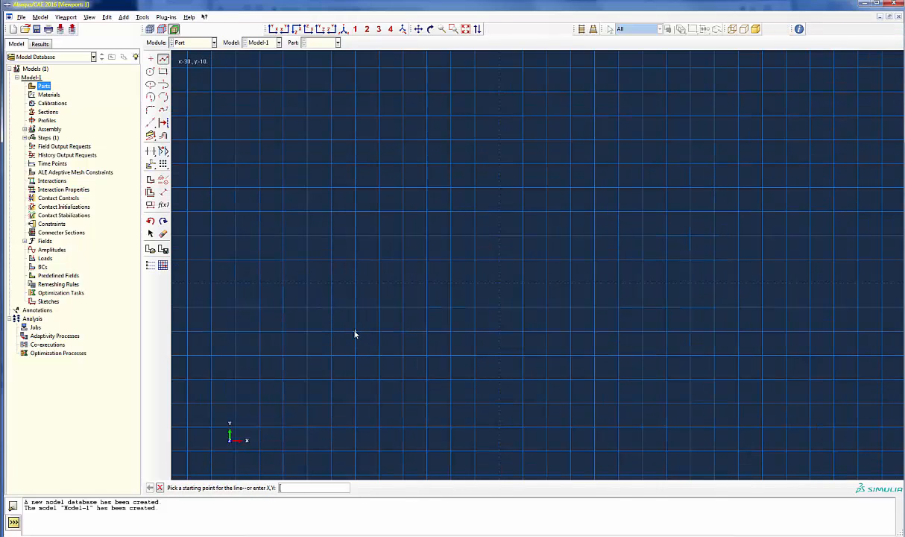
left_click(356, 334)
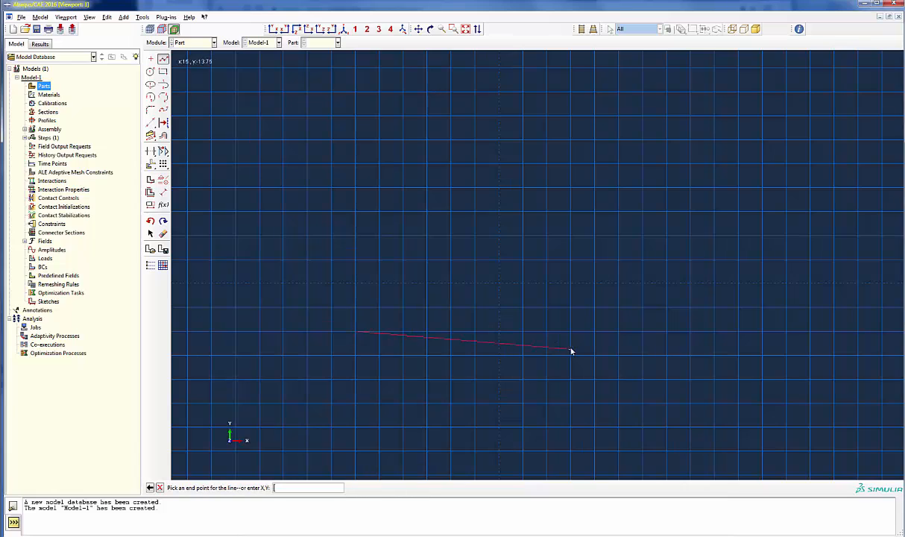
left_click(666, 330)
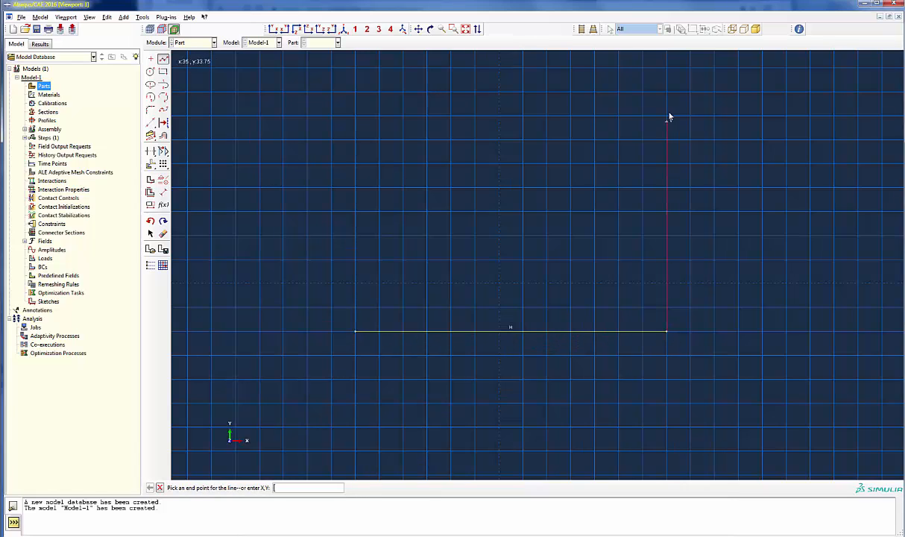
left_click(666, 91)
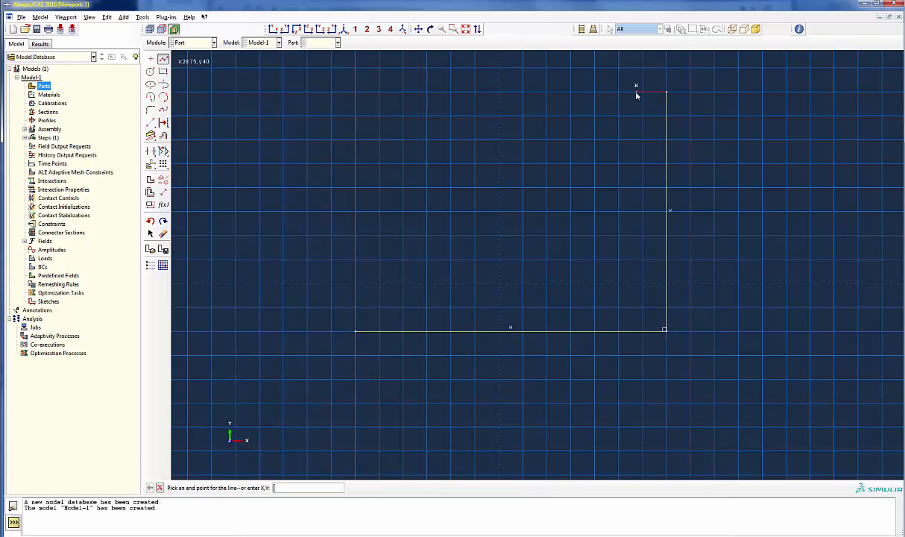
left_click(636, 92)
left_click(631, 307)
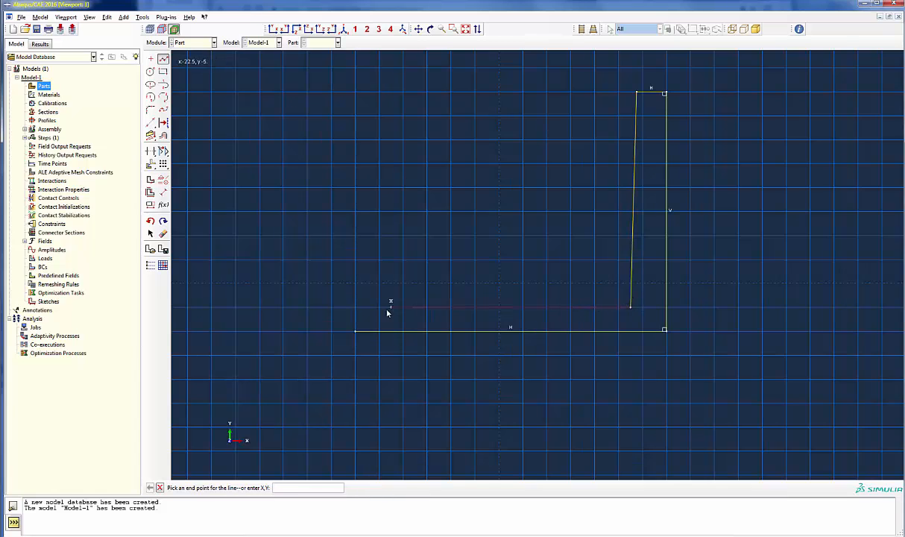
left_click(356, 306)
left_click(355, 330)
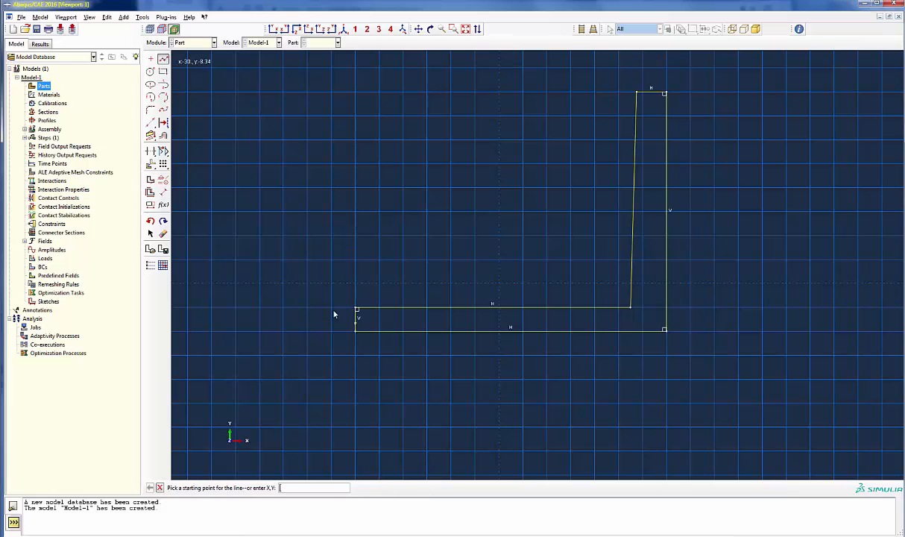
Dimension the lower horizontal edge of the L-profile to 25.
left_click(163, 191)
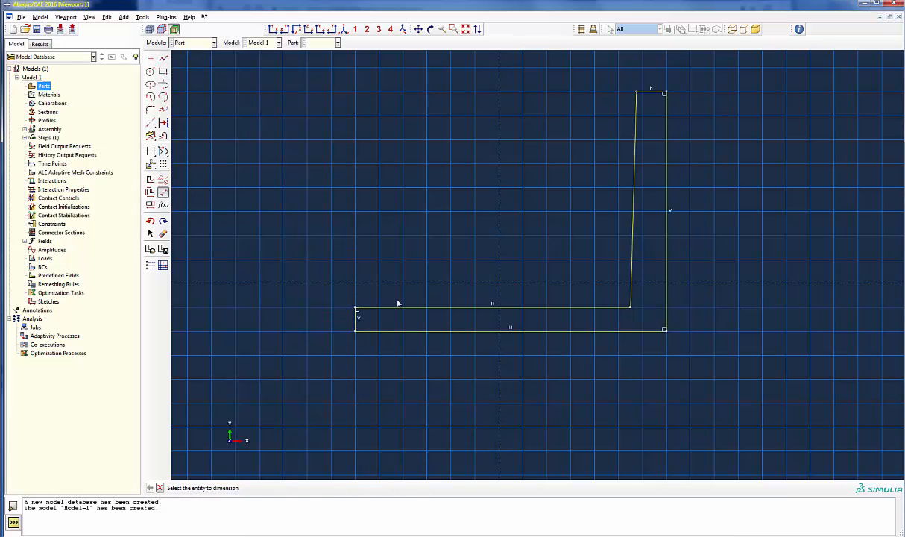
left_click(476, 330)
left_click(480, 353)
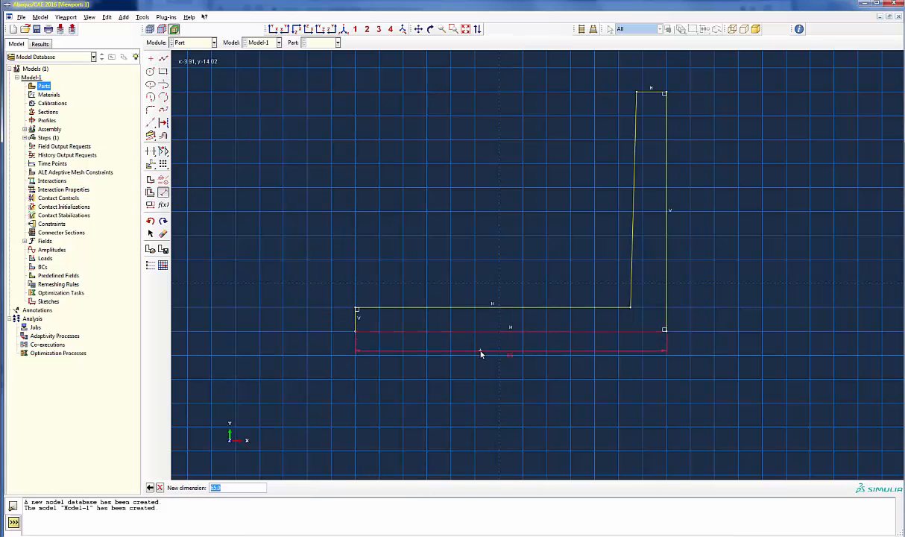
type("25")
key("Return")
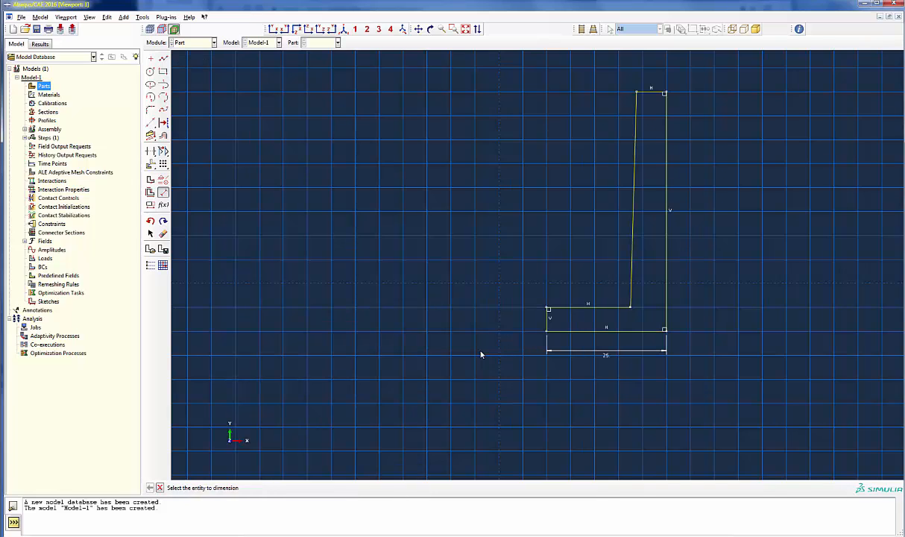
Dimension the short end edge of the base at 5 and the upright's top edge at 6.
left_click(548, 316)
left_click(533, 320)
key("Return")
left_click(649, 90)
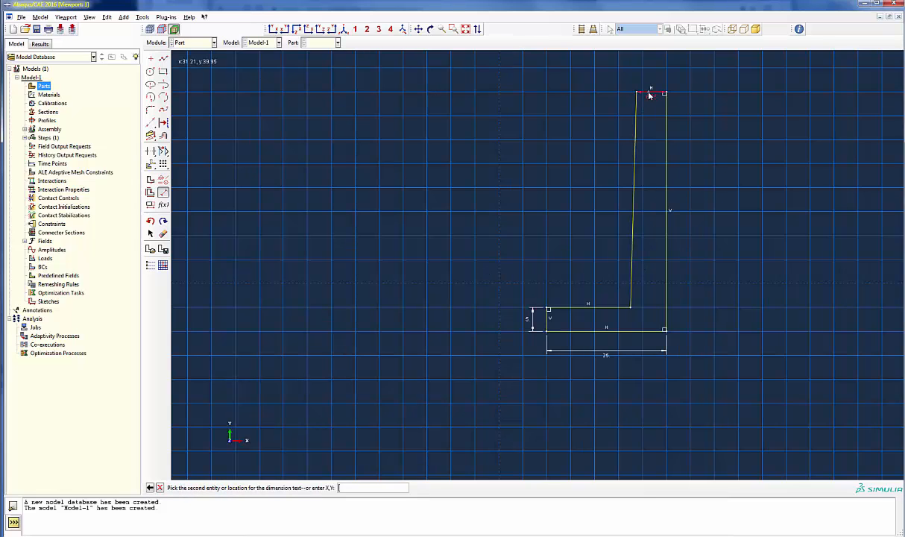
left_click(649, 84)
type("6.25")
key("Return")
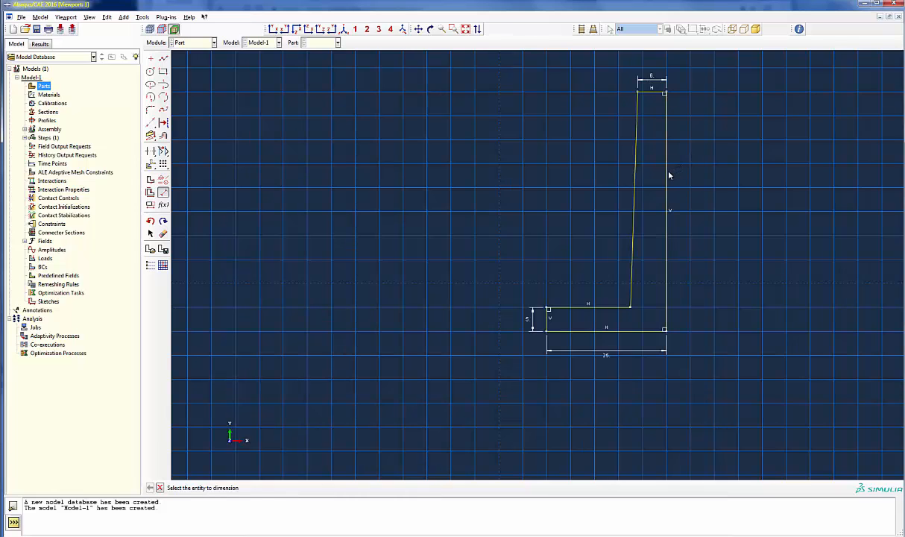
Delete the slanted inner line of the upright and the upper horizontal line of the base.
left_click(163, 233)
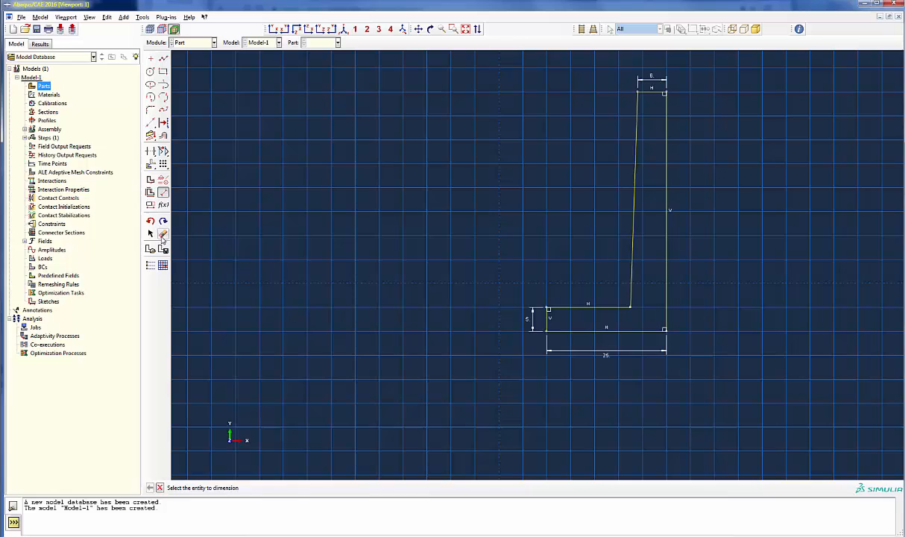
left_click(632, 237)
middle_click(585, 244)
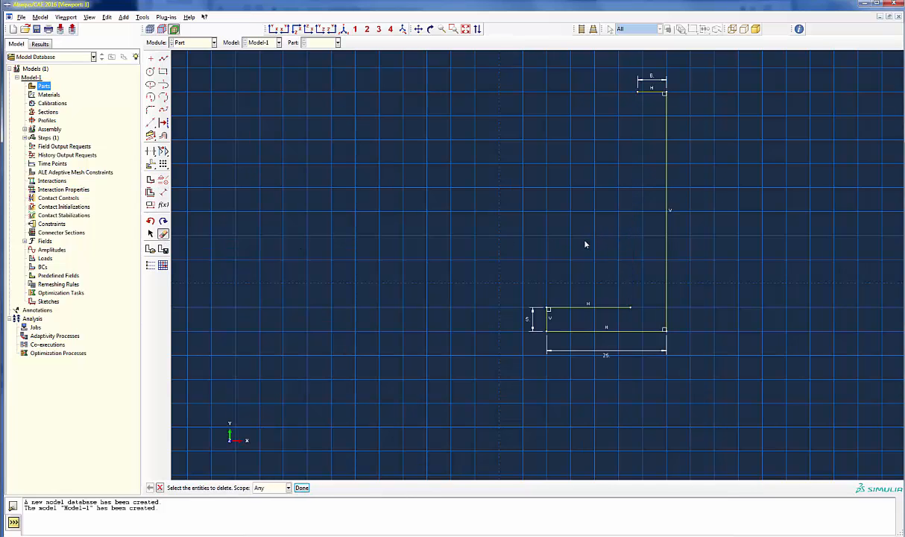
left_click(566, 307)
middle_click(567, 308)
Dimension the long outer vertical edge of the profile to 35.
left_click(666, 184)
left_click(690, 182)
left_click(163, 192)
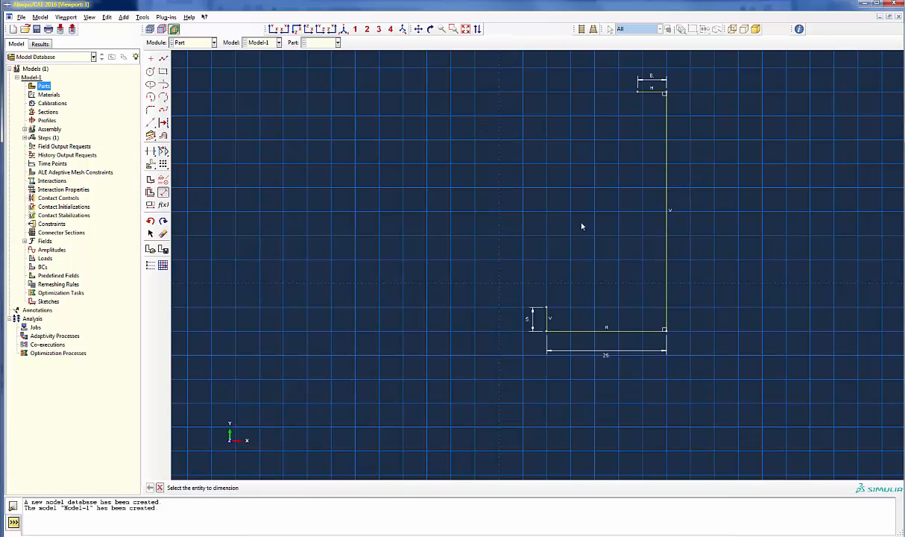
left_click(667, 210)
left_click(693, 212)
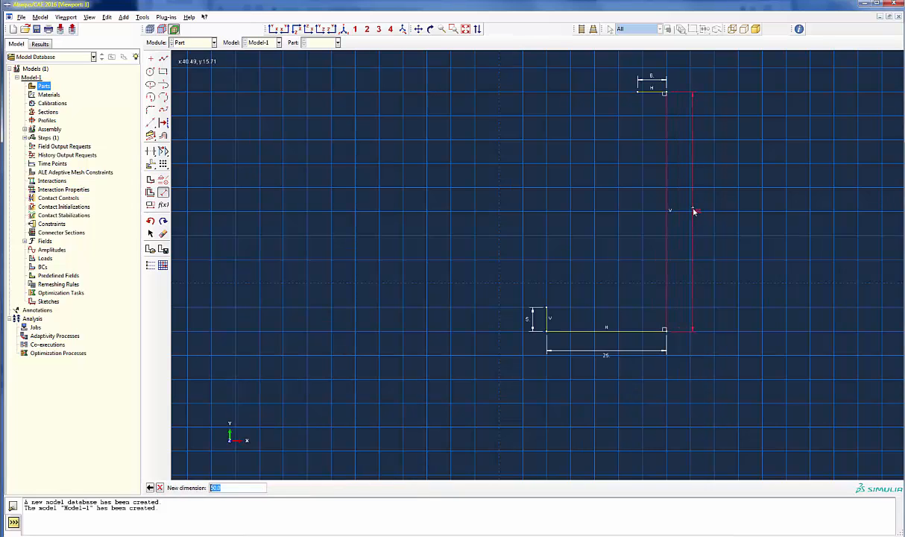
type("35")
key("Return")
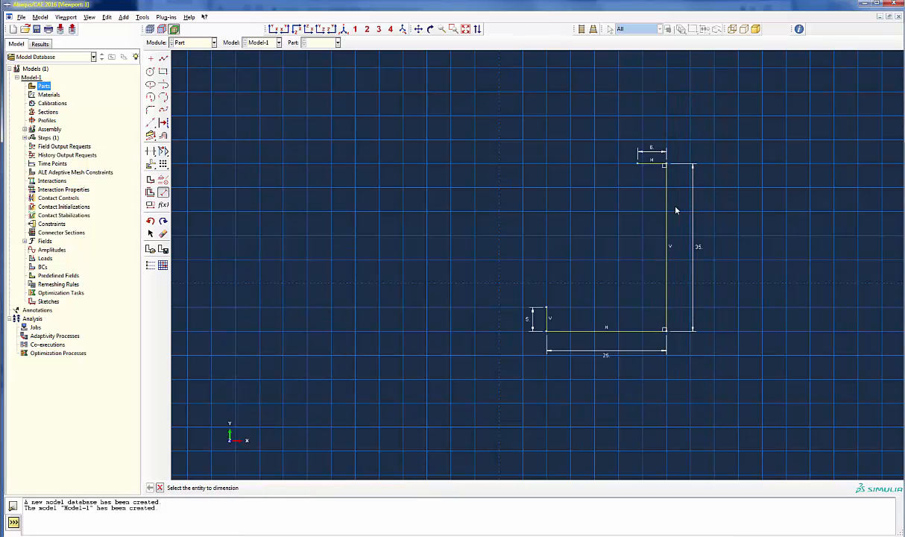
Close the L-profile with a vertical inner line from the upright's top edge and a horizontal line to the base's end edge.
left_click(163, 59)
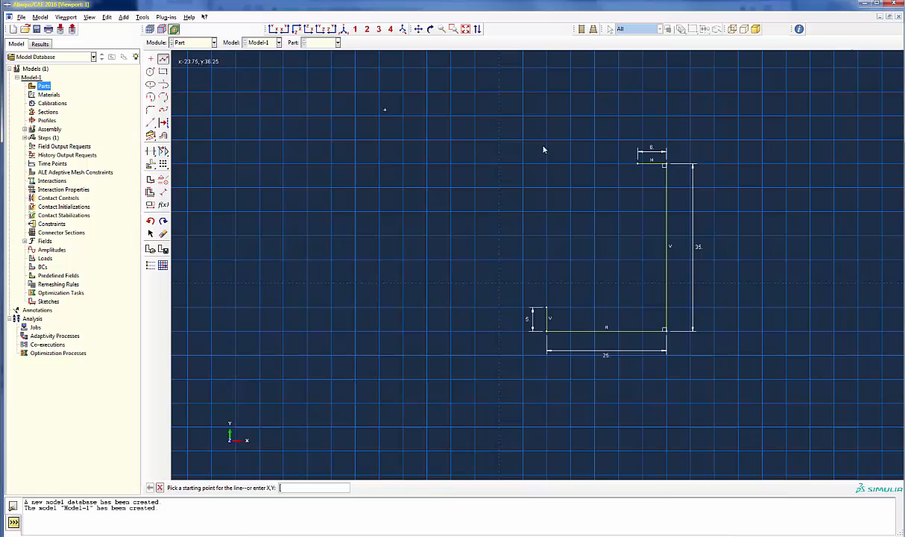
left_click(637, 162)
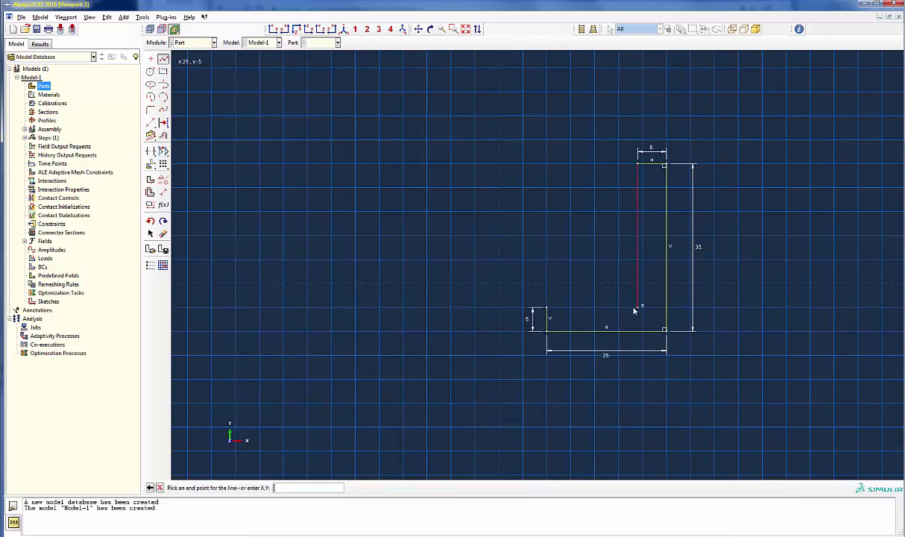
left_click(637, 306)
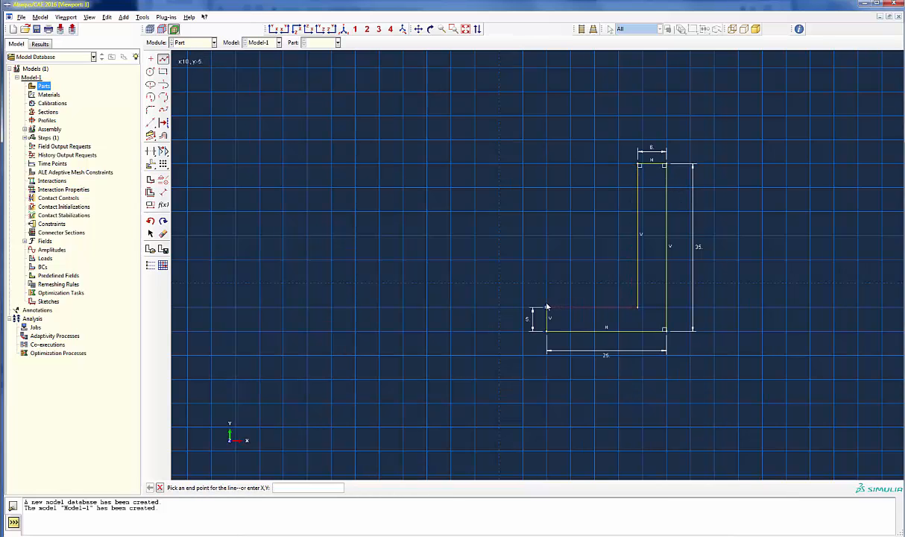
left_click(546, 307)
middle_click(502, 231)
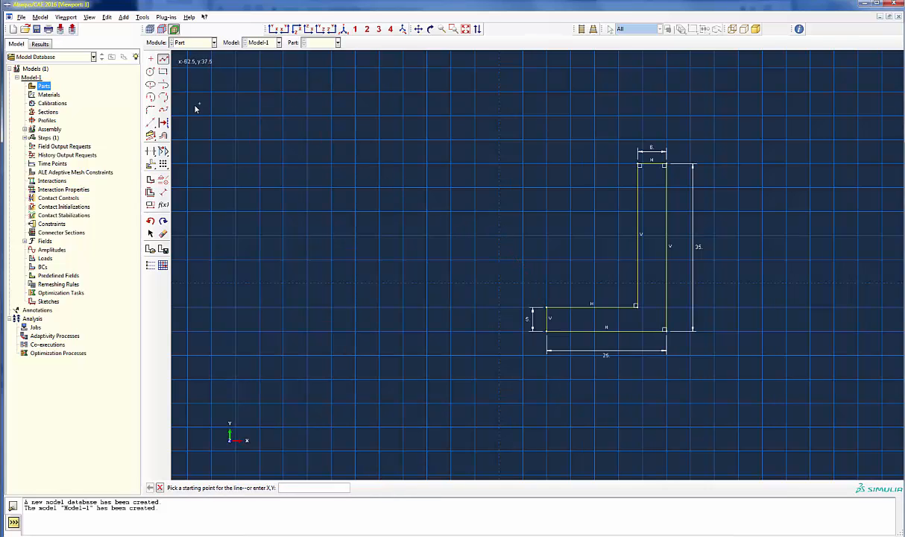
Fillet the inner corner between the base and the upright with a radius of 2.
left_click(151, 109)
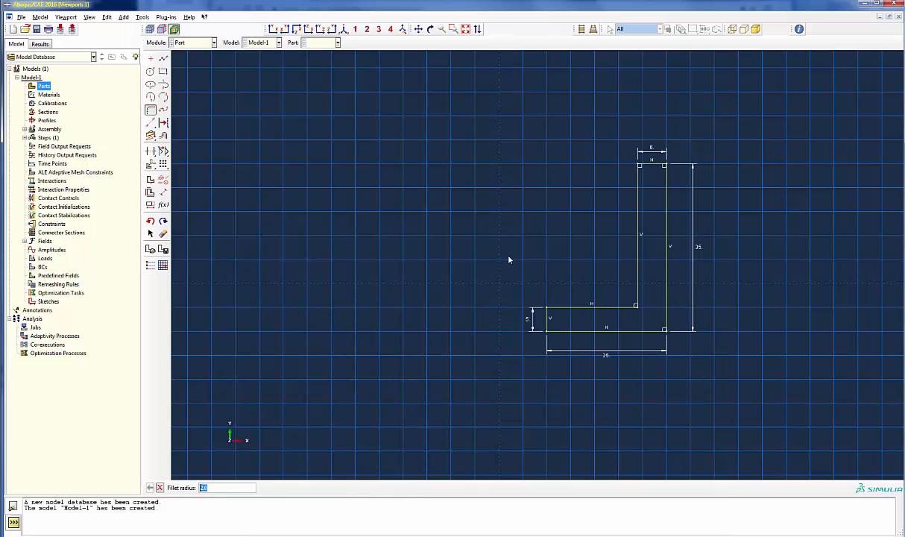
key("Return")
left_click(600, 306)
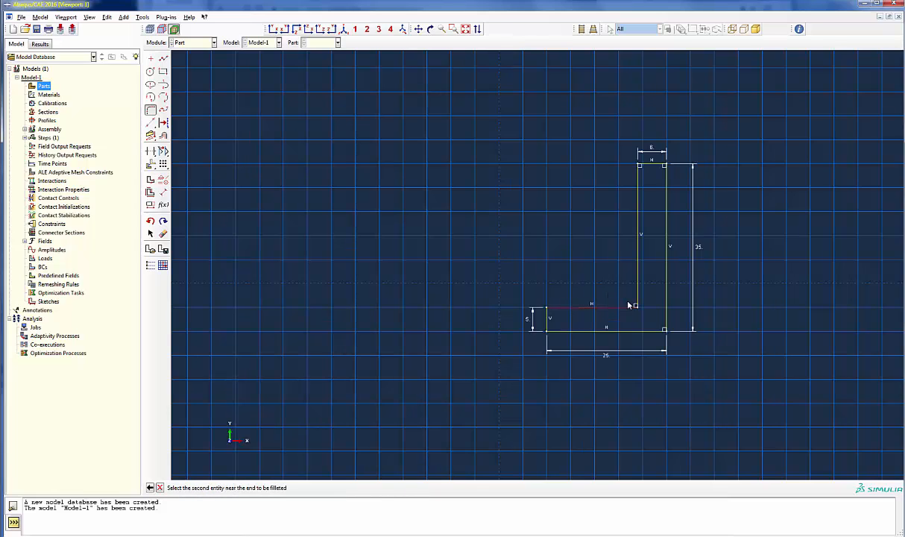
left_click(638, 298)
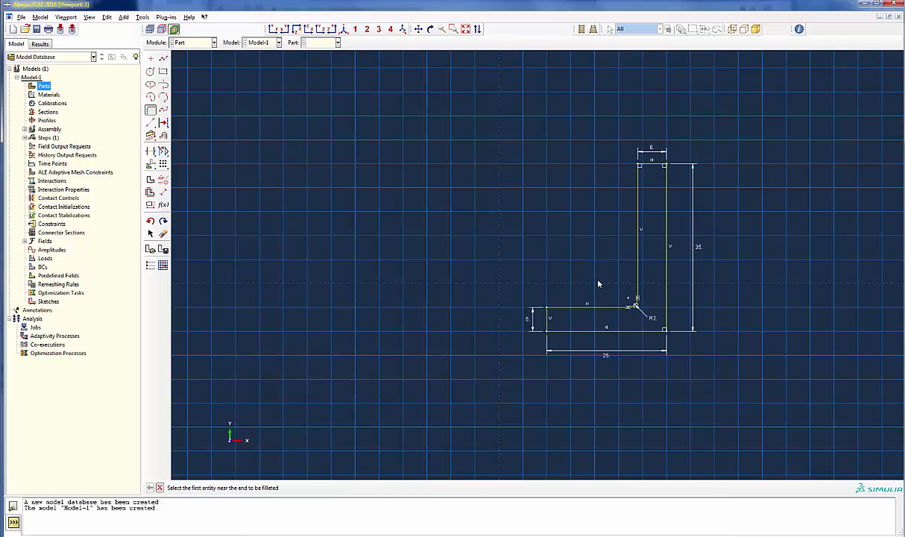
key("Escape")
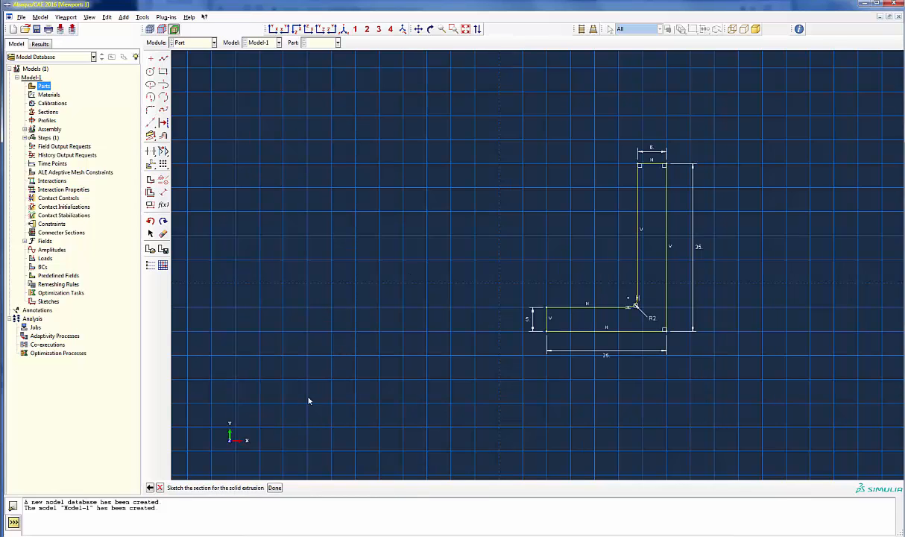
Fillet the outer lower corner of the L-profile with a radius of 3.
left_click(151, 110)
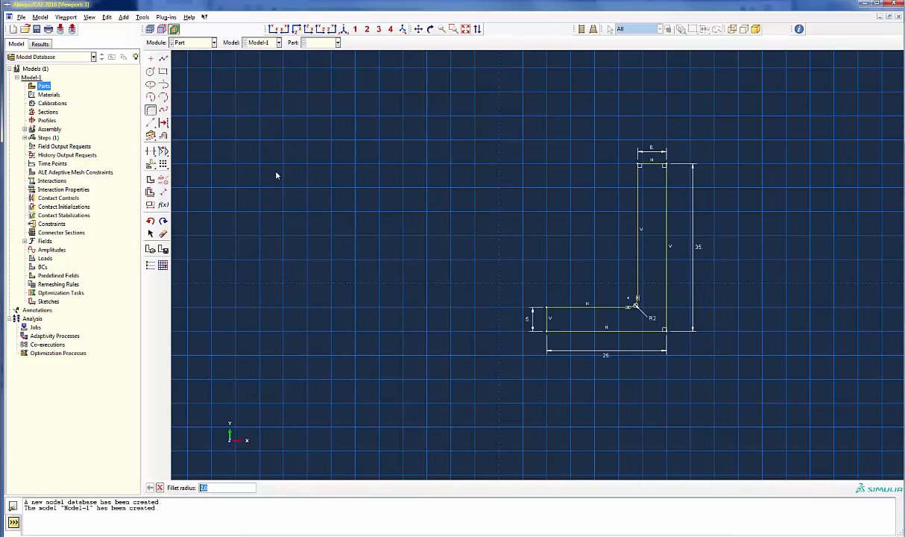
type("3.0")
key("Return")
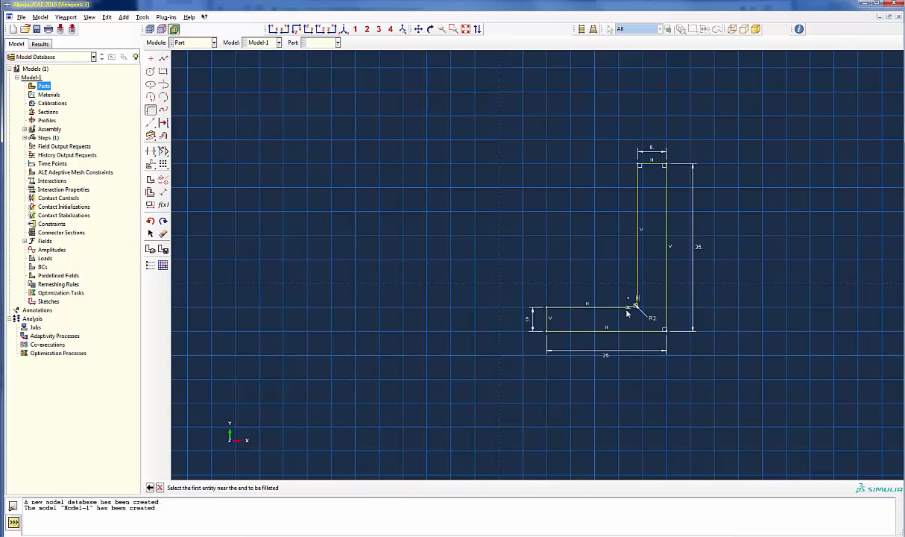
left_click(666, 309)
left_click(626, 330)
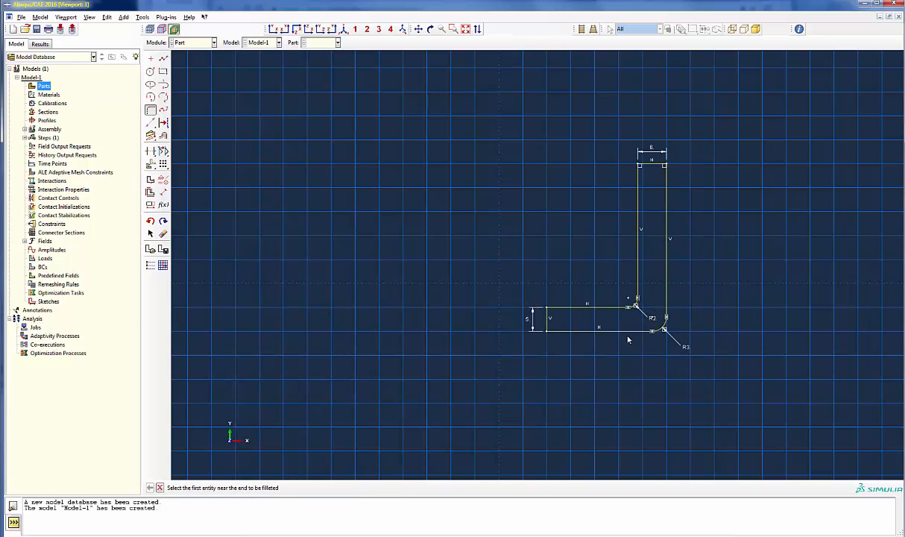
Finish the section sketch and extrude it into a solid using the preset extrusion settings.
middle_click(348, 328)
middle_click(348, 329)
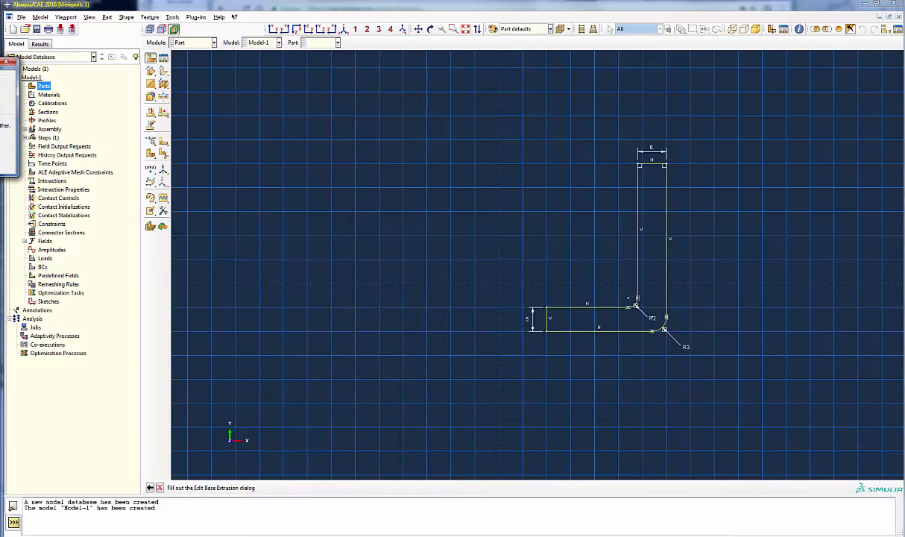
key("Return")
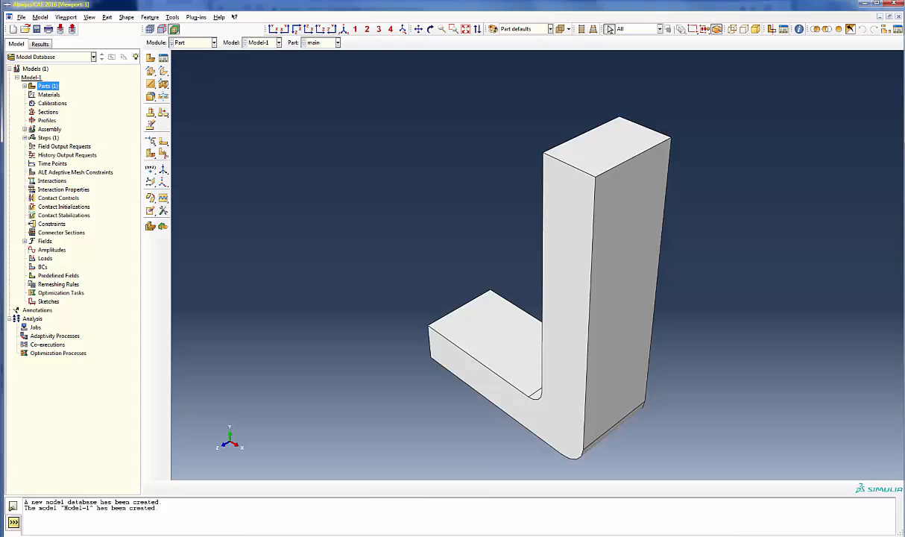
Create a material named alum with a uniform mass density of 2.6e-6.
double_click(52, 95)
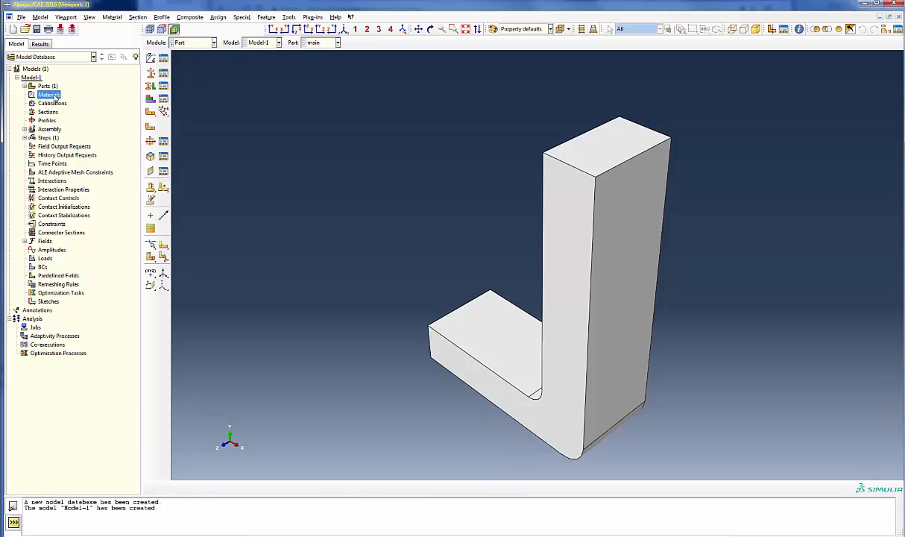
type("alum")
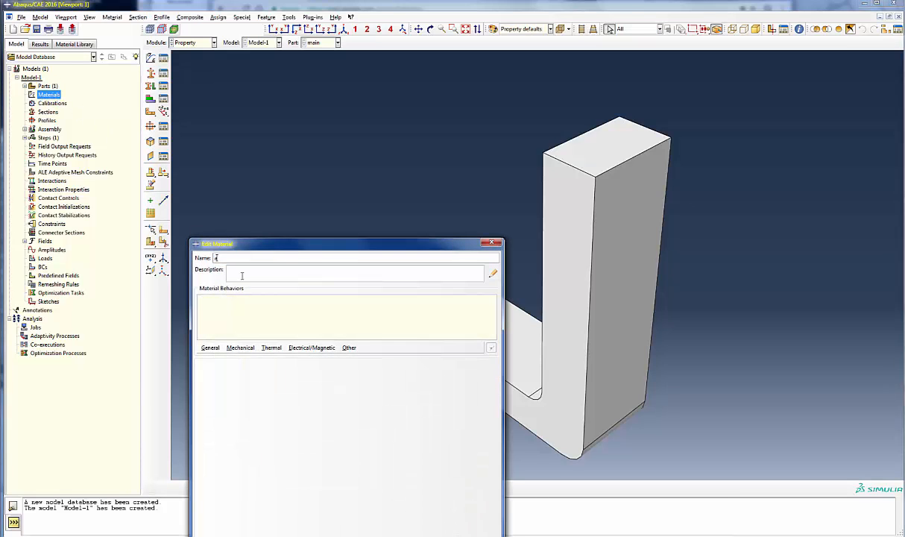
left_click(211, 348)
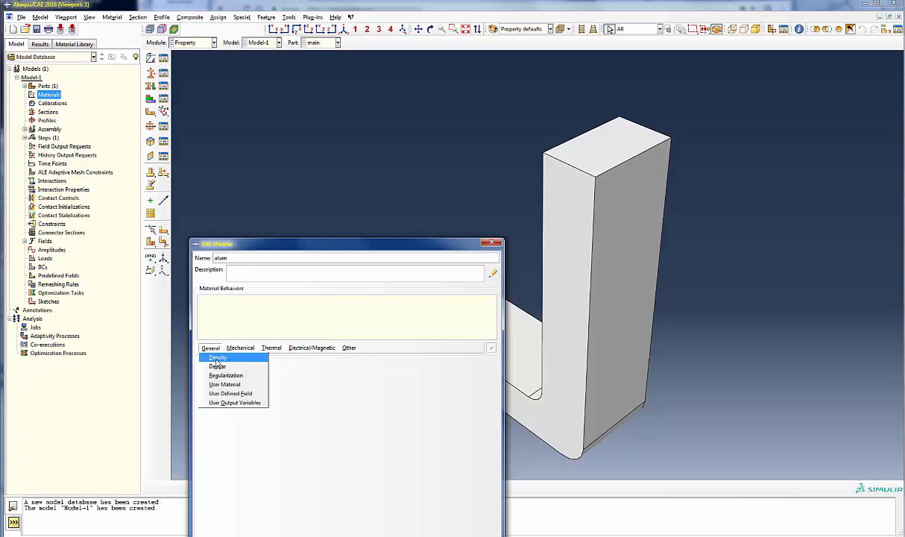
left_click(216, 360)
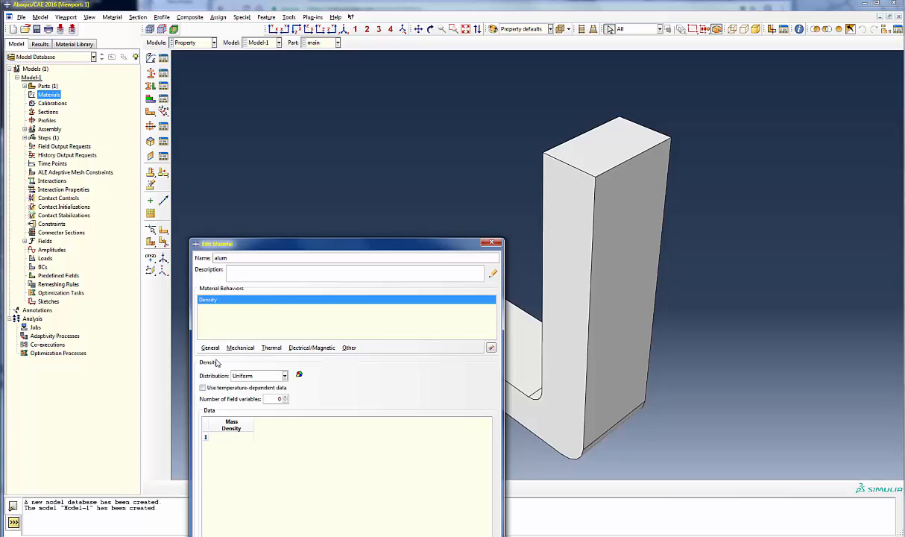
left_click(227, 438)
type("2.6e-6")
Add isotropic elastic behaviour to the alum material with a Young's modulus of 79000 and a Poisson's ratio of 0.33.
left_click(239, 347)
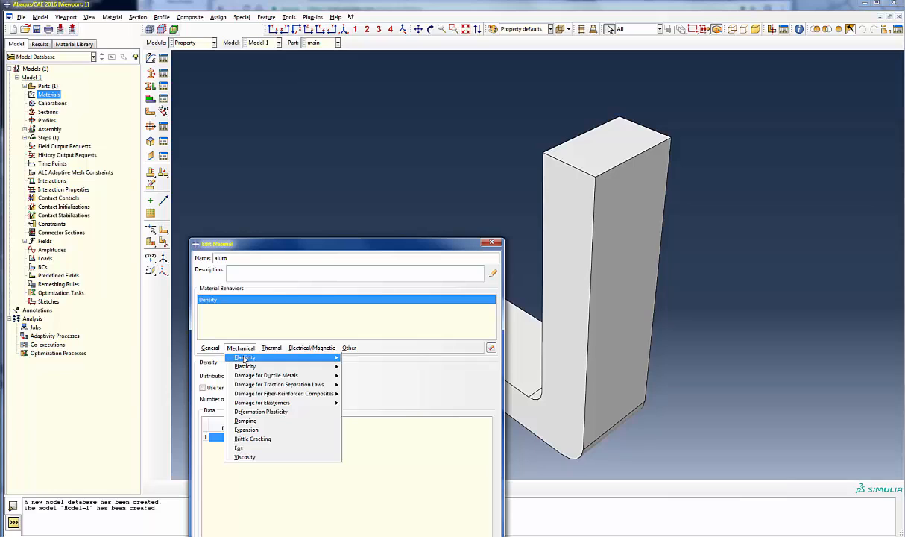
mouse_move(245, 359)
left_click(352, 357)
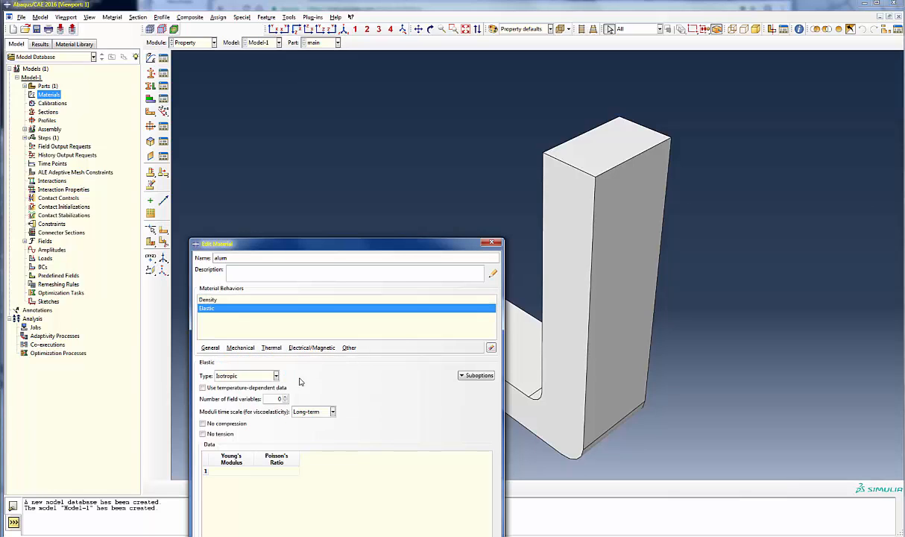
left_click(240, 471)
type("70000")
left_click(270, 471)
type("0.33")
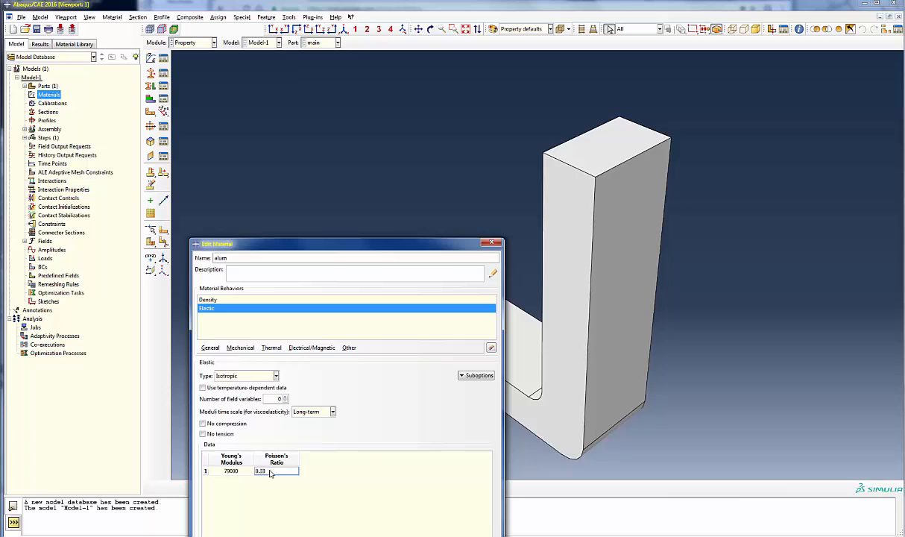
Add plastic behaviour with isotropic hardening to the material, entering a yield stress of 150 at plastic strain 0.0.
left_click(249, 350)
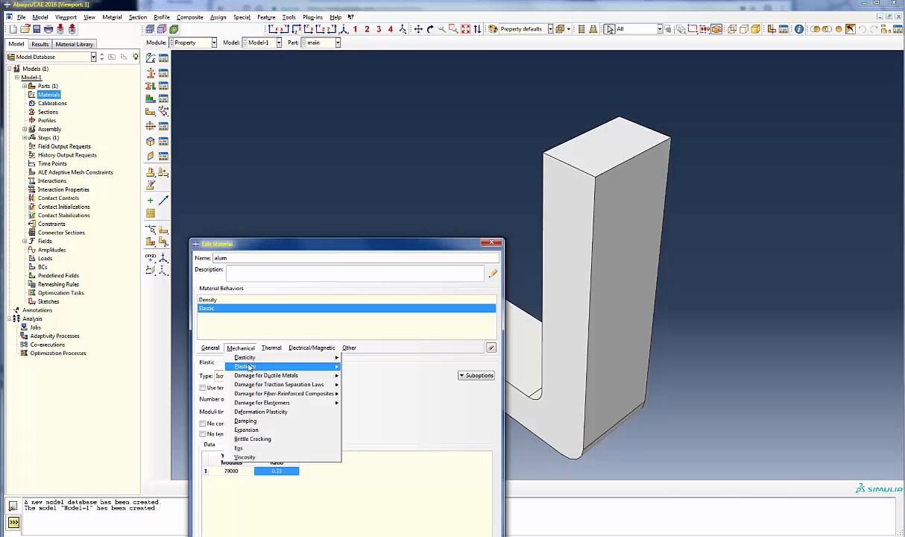
mouse_move(250, 366)
left_click(359, 366)
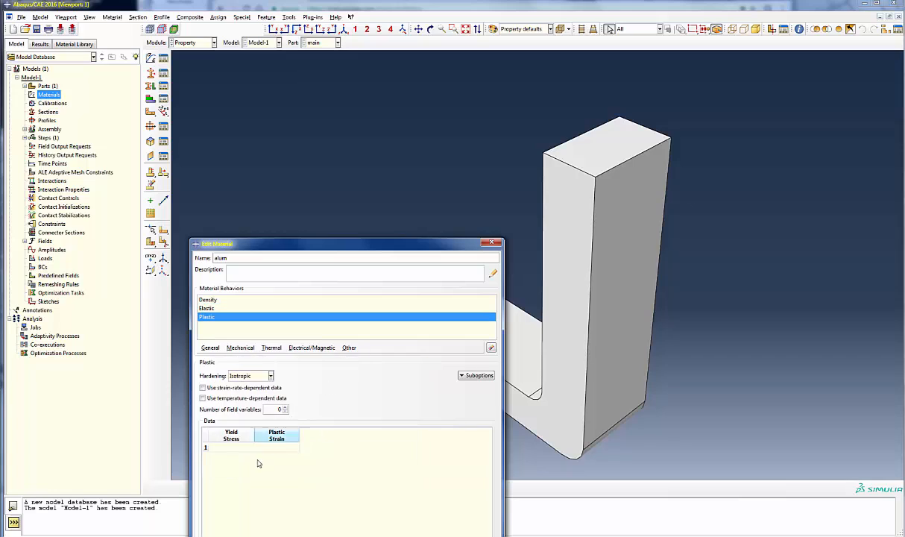
left_click(232, 447)
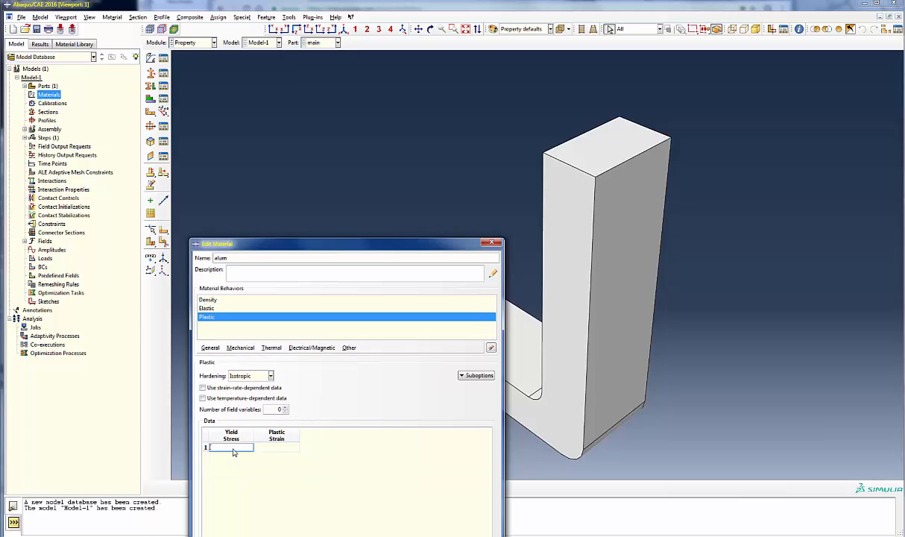
type("150")
key("Tab")
type("0.0")
key("Tab")
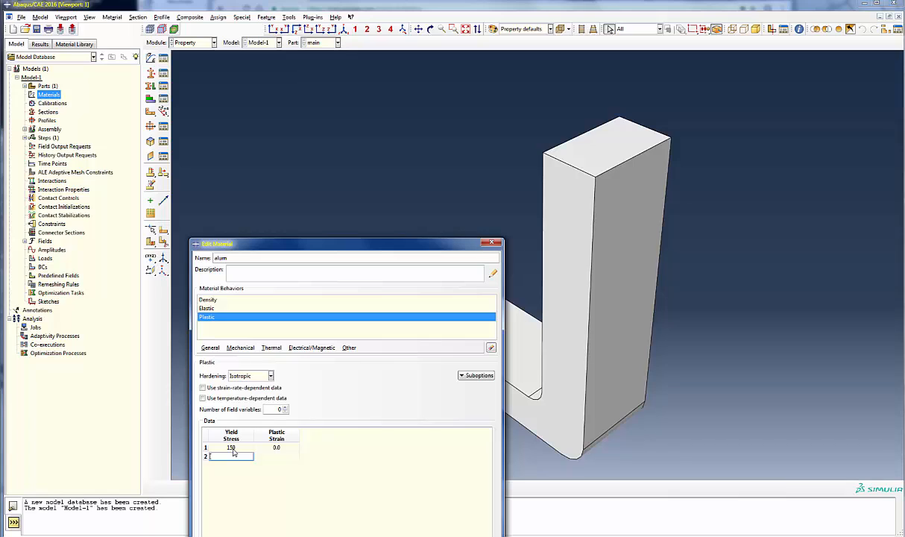
Extend the plastic data with yield stresses 250, 350 and 500 at plastic strains 0.05, 0.15 and 0.75.
type("250")
key("Tab")
type("0")
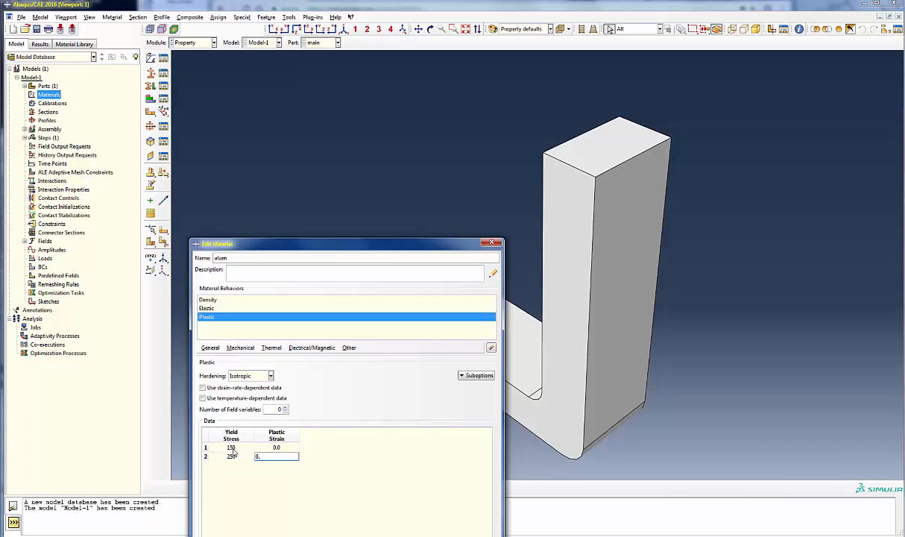
type(".05")
key("Tab")
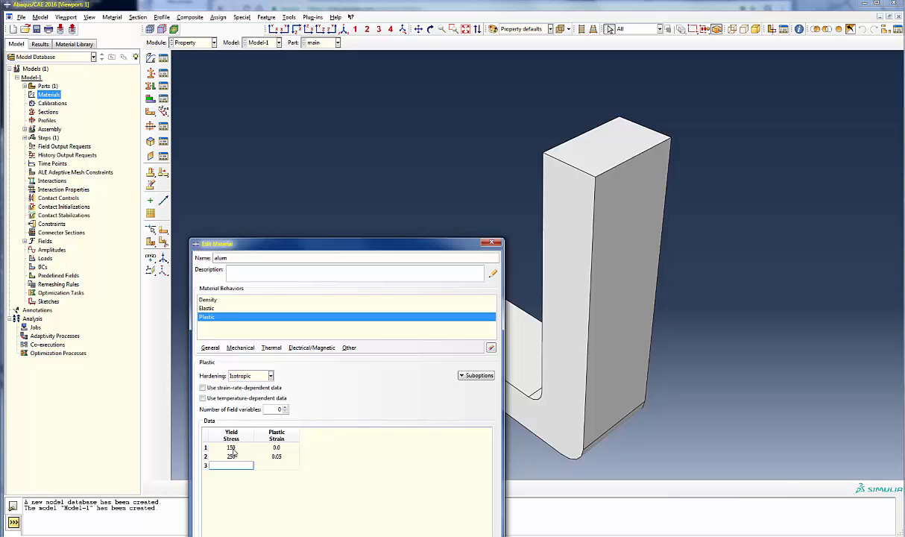
type("350")
key("Tab")
type("0.15")
key("Tab")
type("700")
key("Tab")
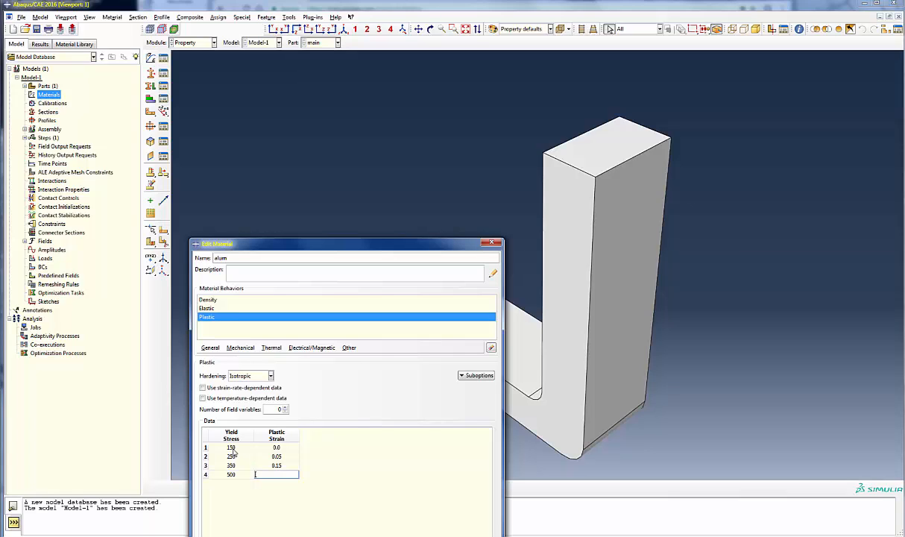
type("0.75")
Add damping to the material with an Alpha value of 25 and save the material definition.
left_click(240, 349)
mouse_move(244, 368)
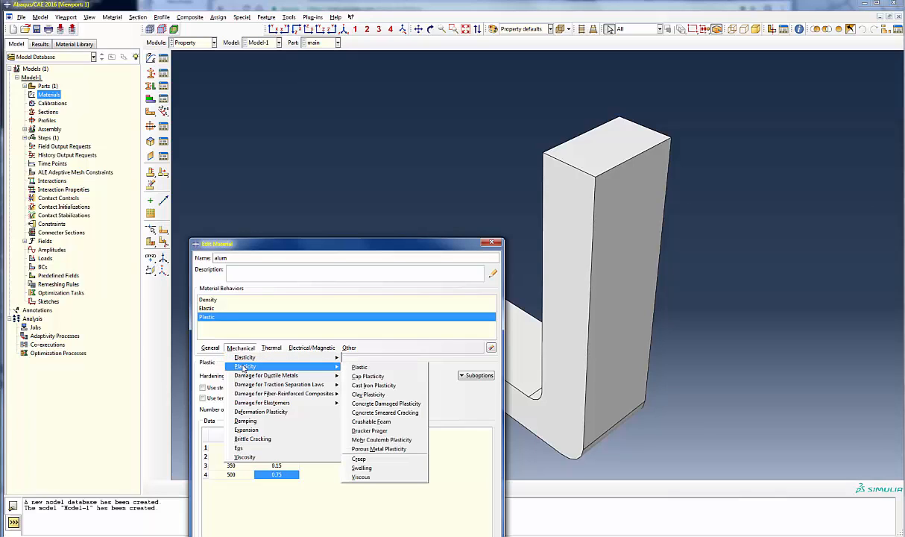
left_click(243, 420)
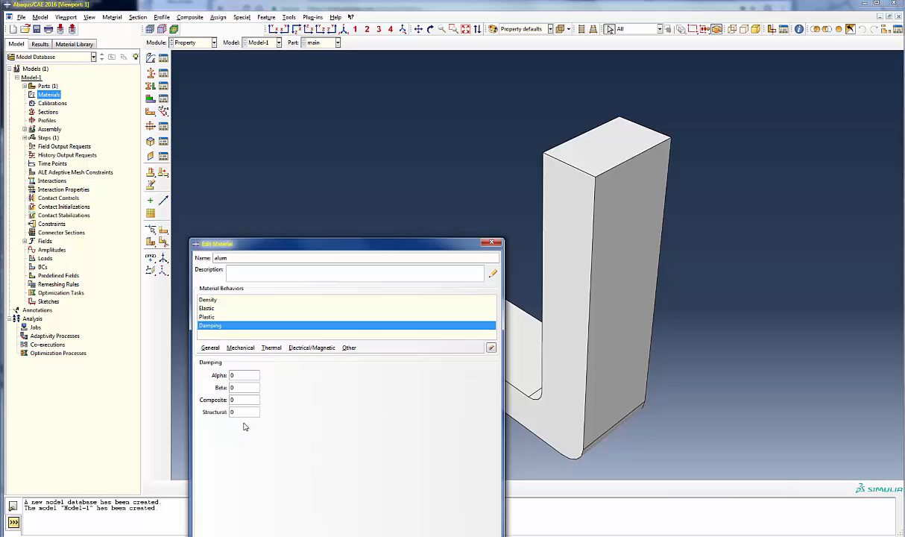
left_click(244, 375)
type("25")
key("Return")
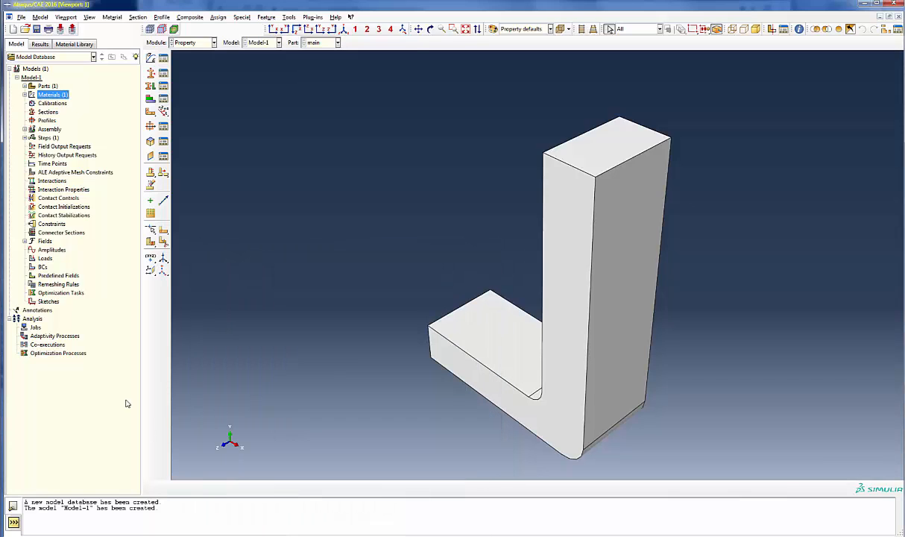
Create a solid, homogeneous section named solid_sec that uses the alum material.
double_click(49, 111)
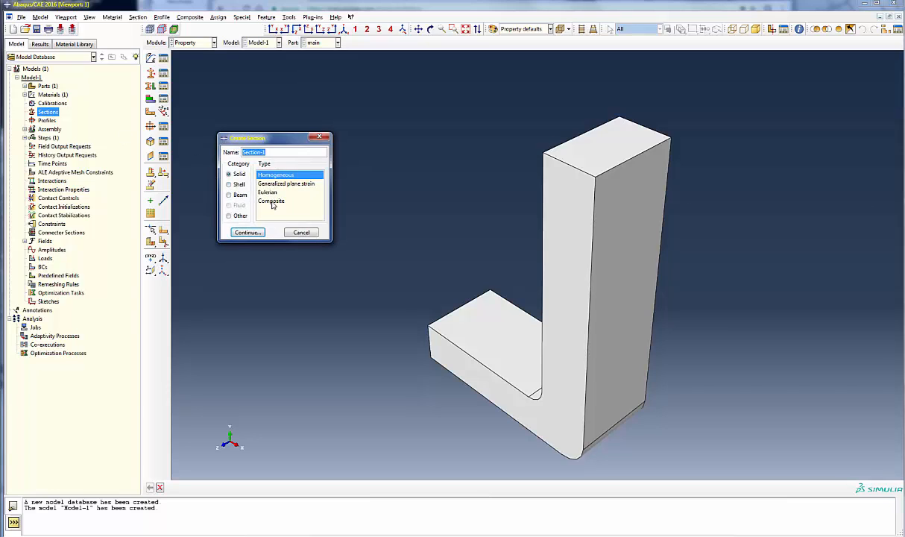
type("solid")
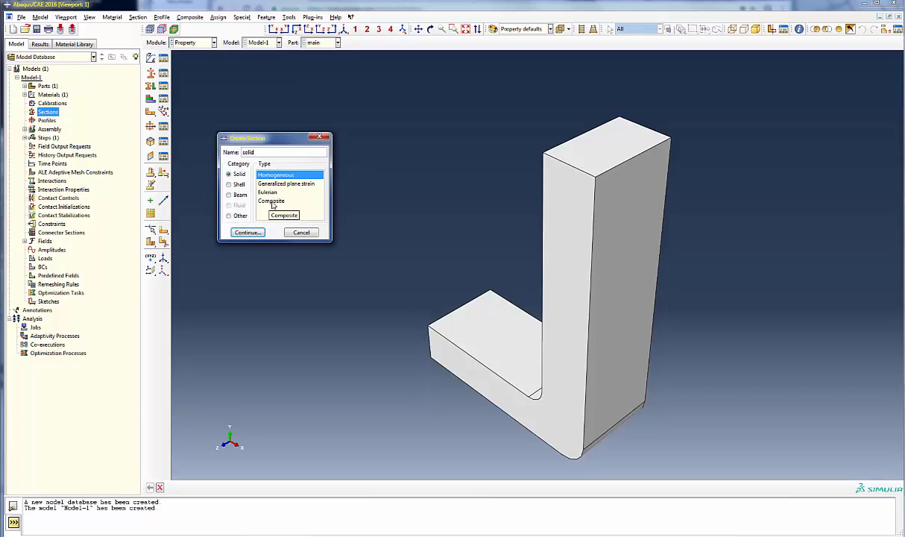
type("_sec")
left_click(246, 232)
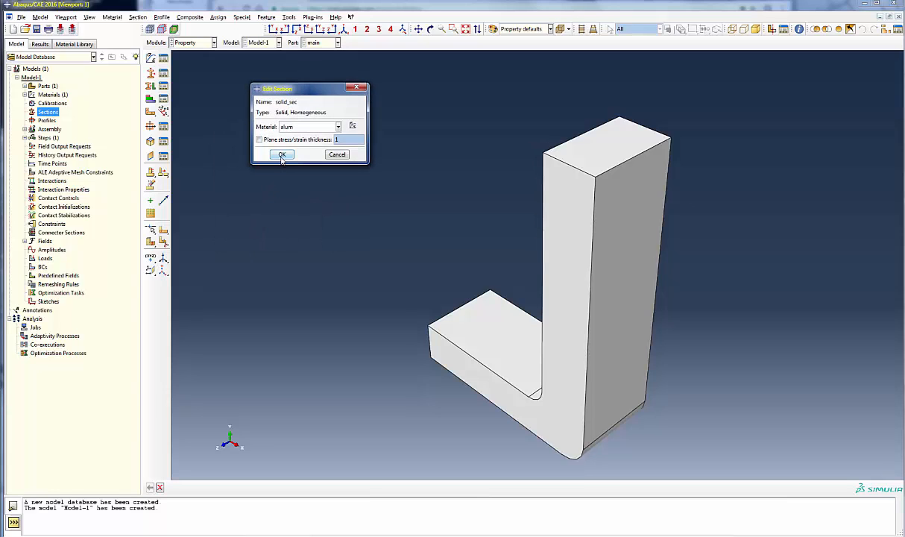
left_click(282, 155)
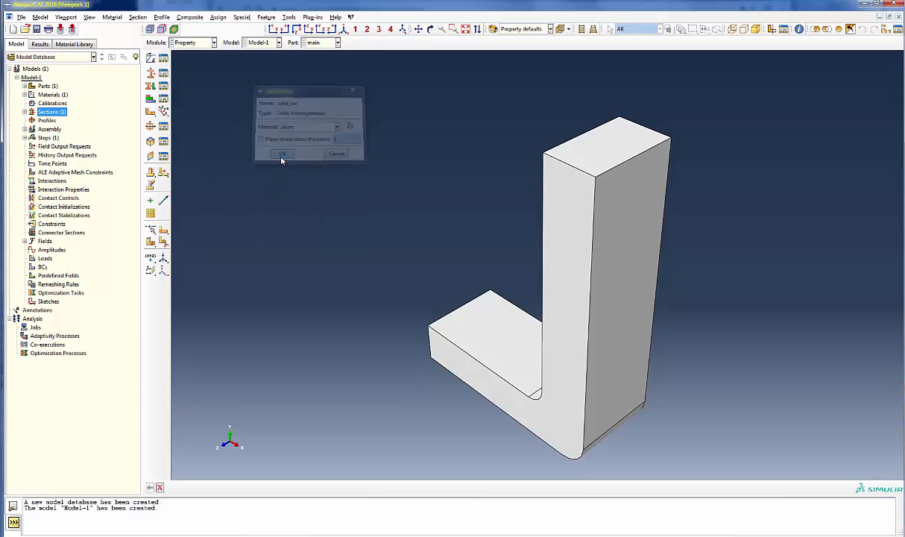
Assign the solid_sec section to the entire L-shaped part.
left_click(150, 88)
left_click(561, 262)
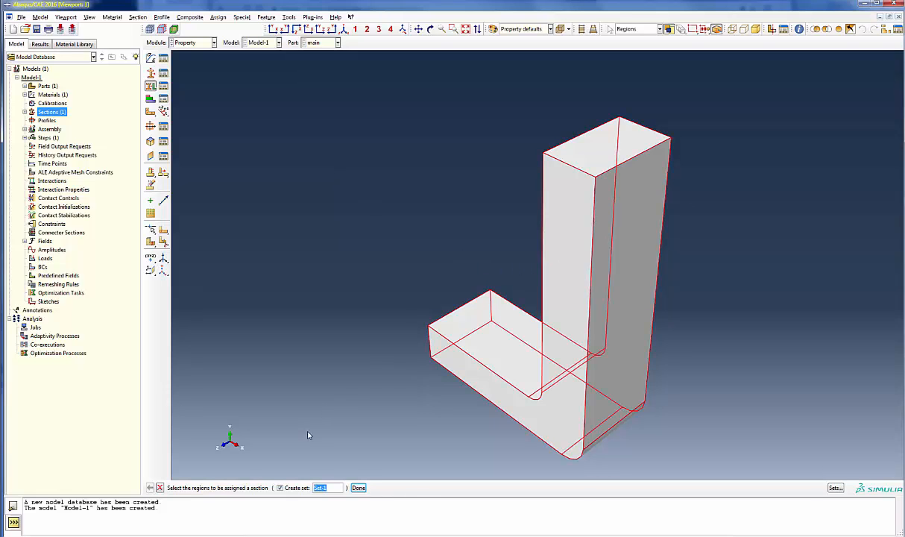
left_click(358, 487)
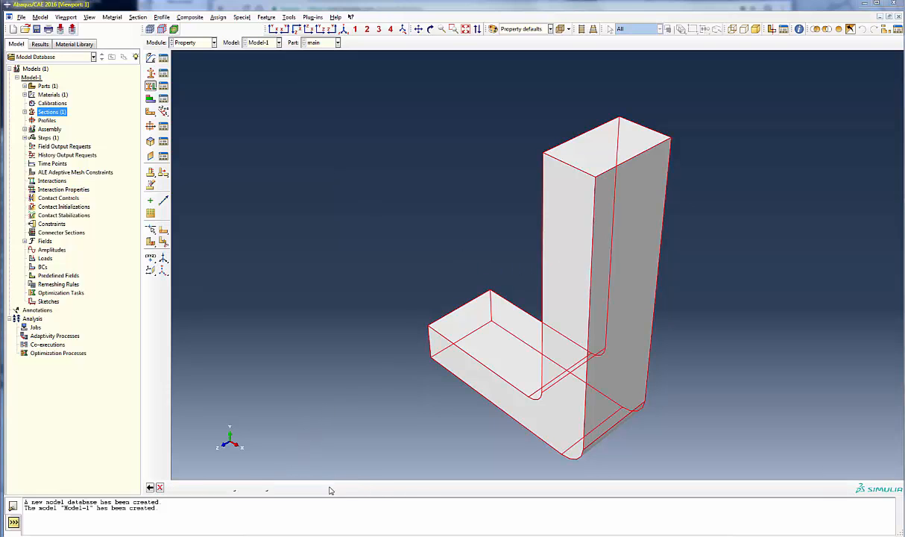
left_click(360, 337)
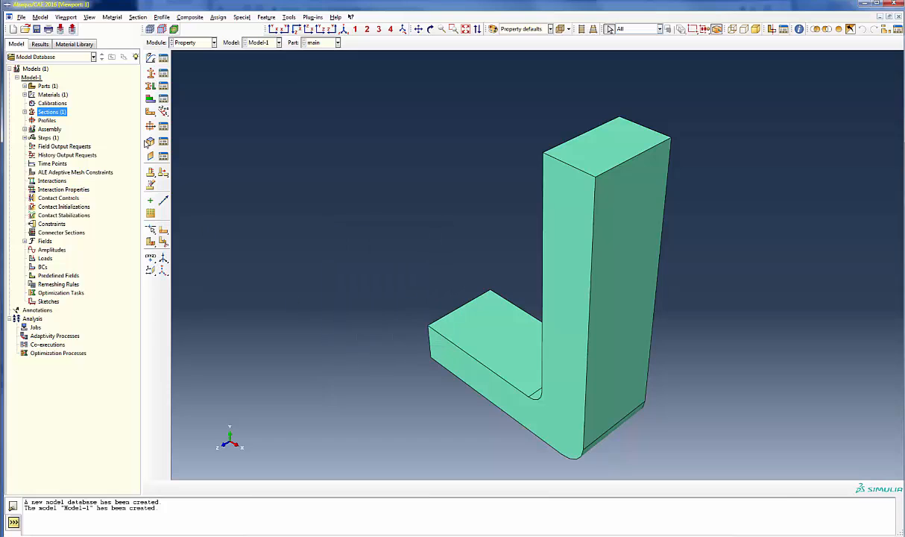
Create a 3D analytical rigid part named rigid_plate with an extruded base feature and an approximate size of 200.
double_click(46, 86)
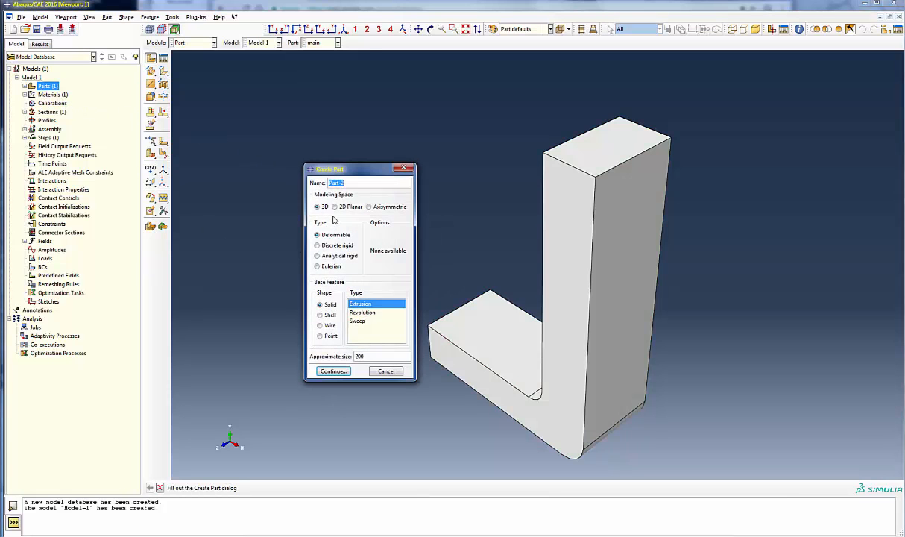
type("rigid_plate")
left_click(331, 255)
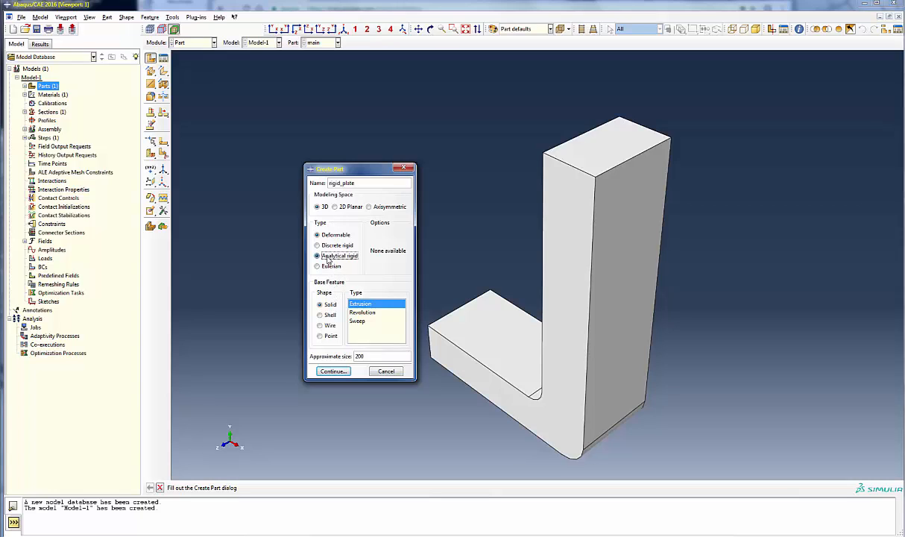
left_click(333, 371)
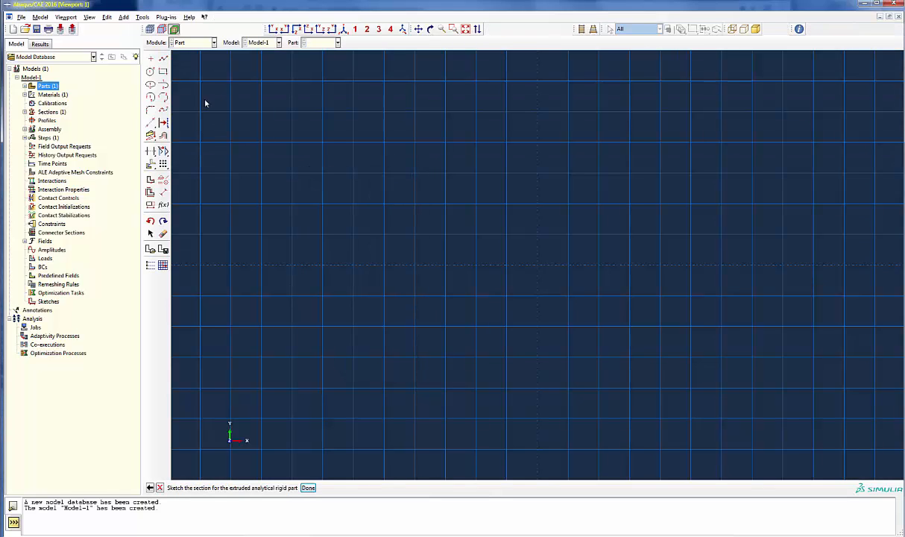
Sketch a horizontal line about 65 long just below the sketch origin as the plate's section.
left_click(163, 59)
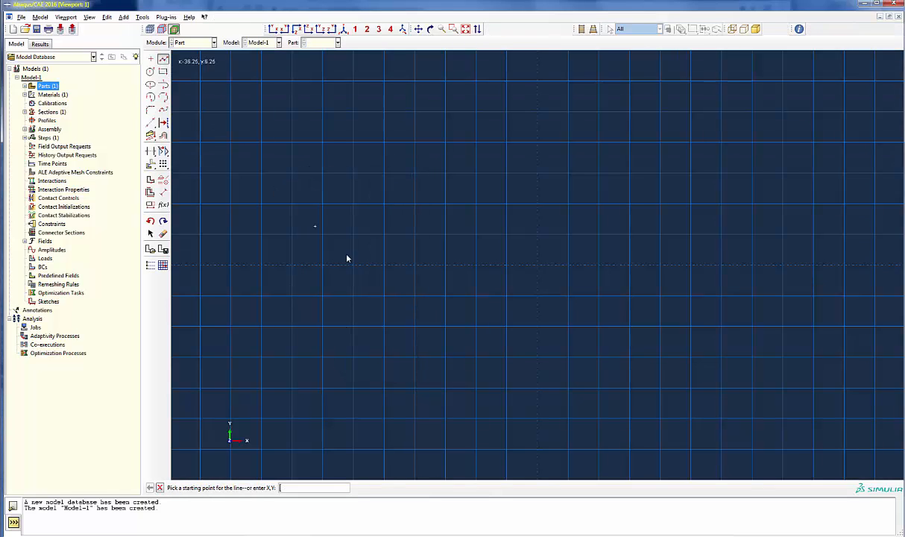
left_click(322, 296)
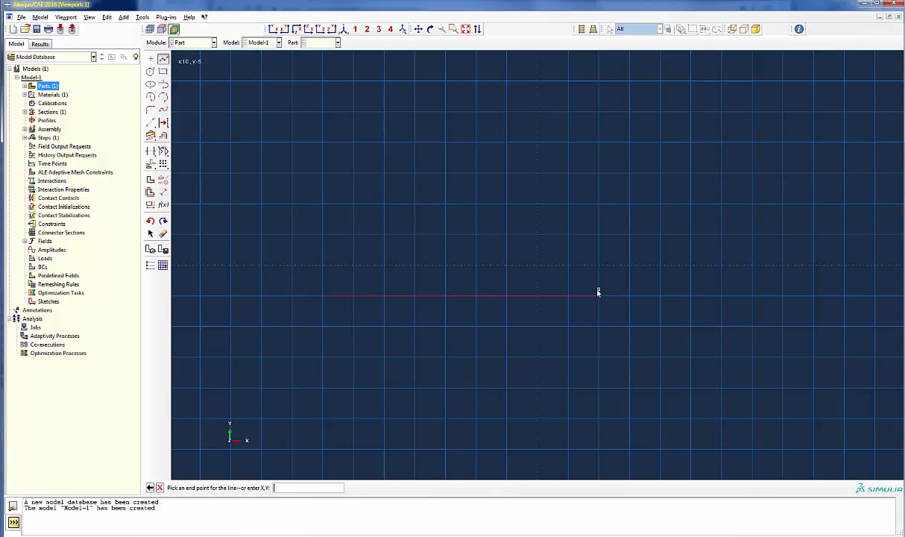
left_click(721, 296)
middle_click(333, 216)
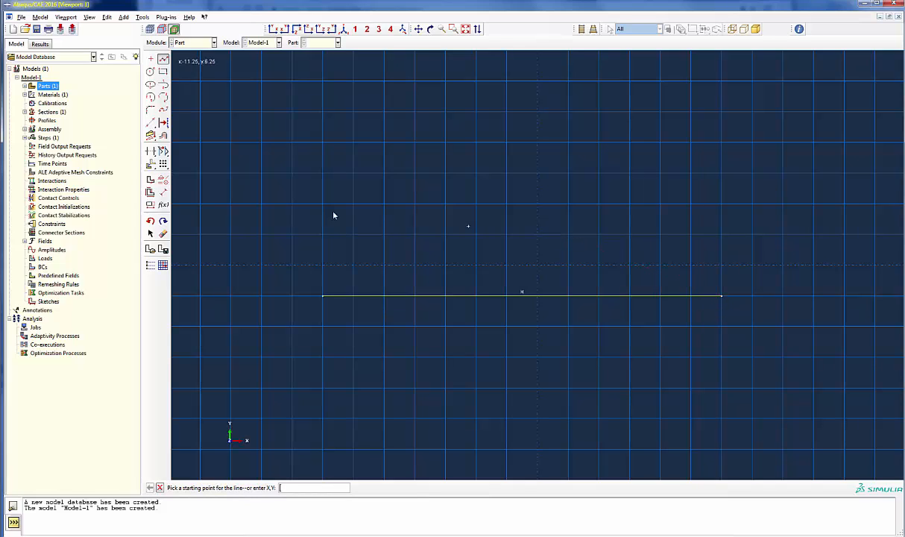
Dimension the horizontal line and set its length to 100.
left_click(163, 192)
left_click(436, 297)
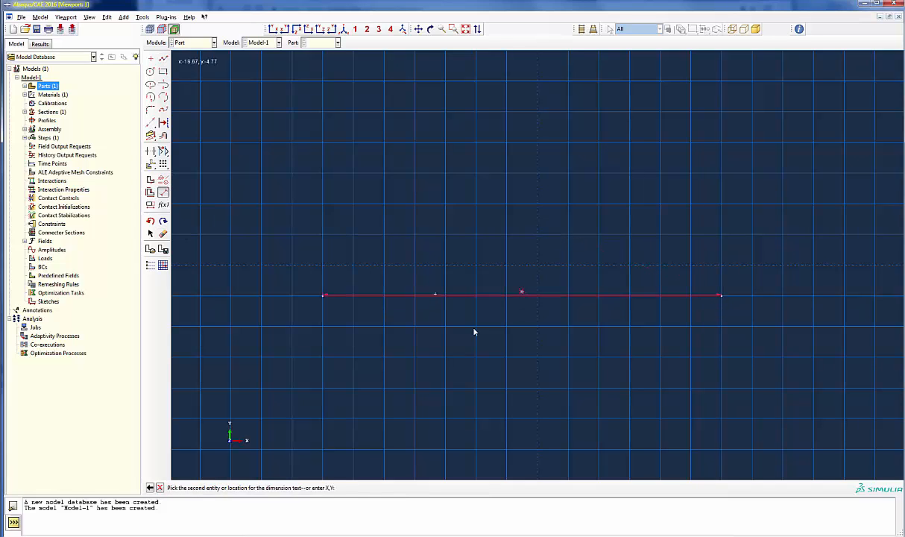
left_click(491, 335)
type("100")
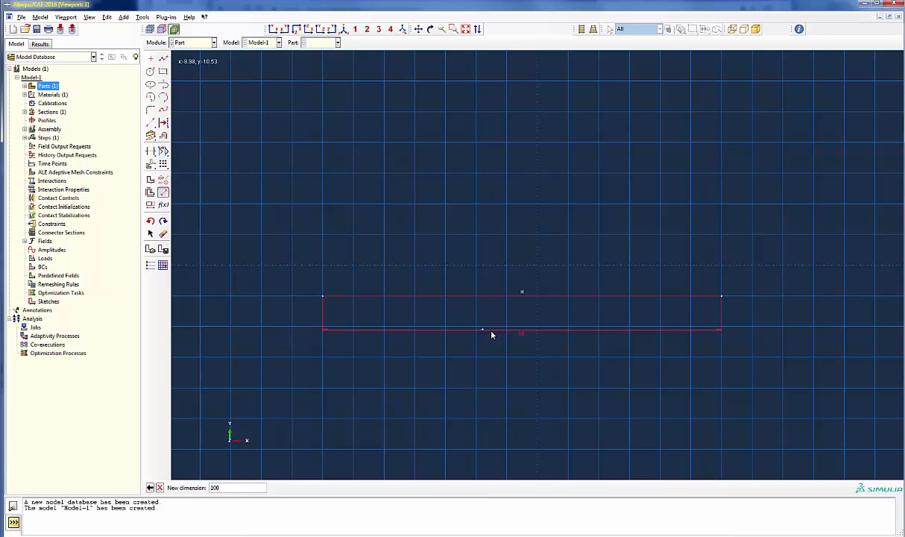
key("Return")
Finish the plate's section sketch and accept the preset display extrusion depth.
middle_click(467, 228)
middle_click(467, 228)
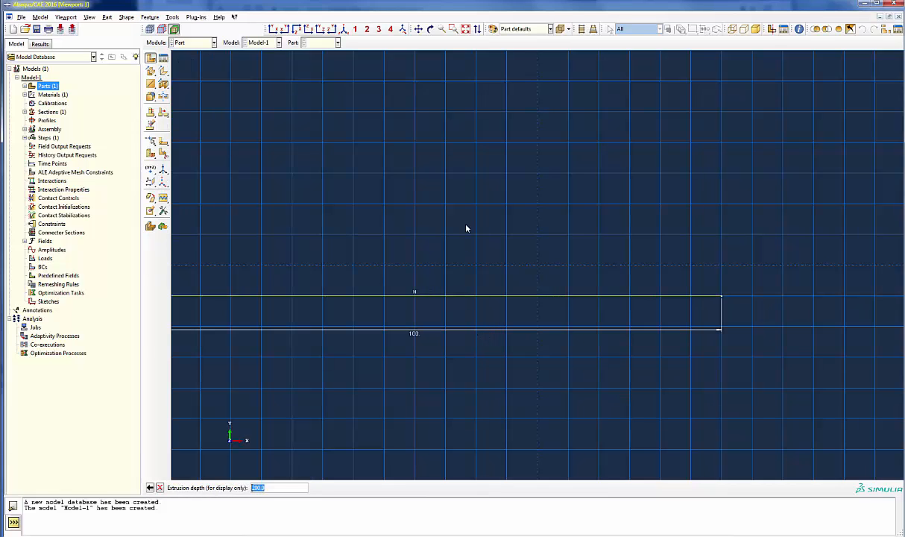
middle_click(466, 228)
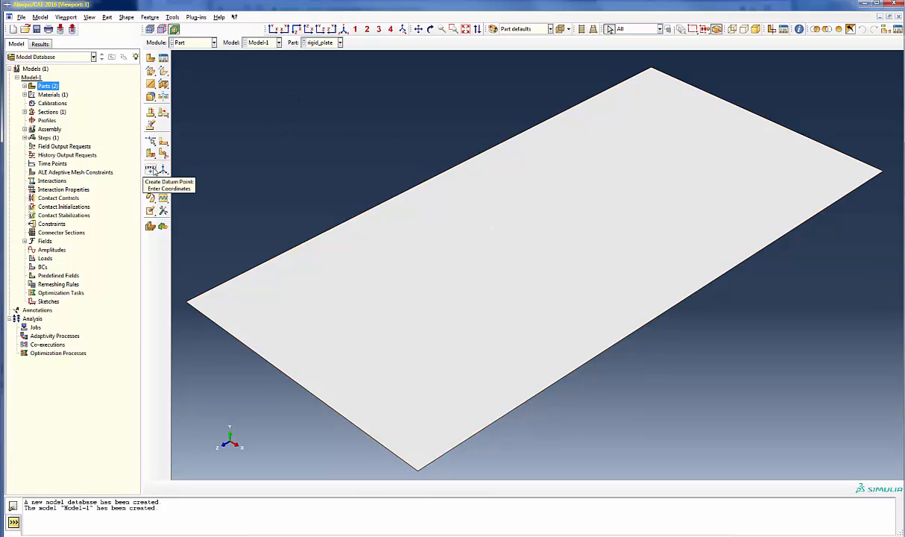
Create a datum point at the plate's centre, midway between the midpoints of its two long edges.
left_click_drag(152, 169, 189, 174)
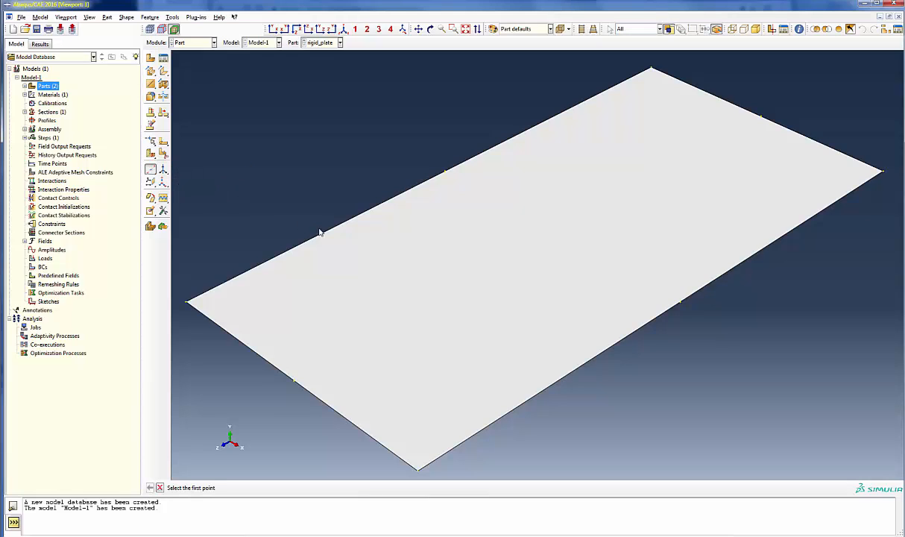
left_click(445, 174)
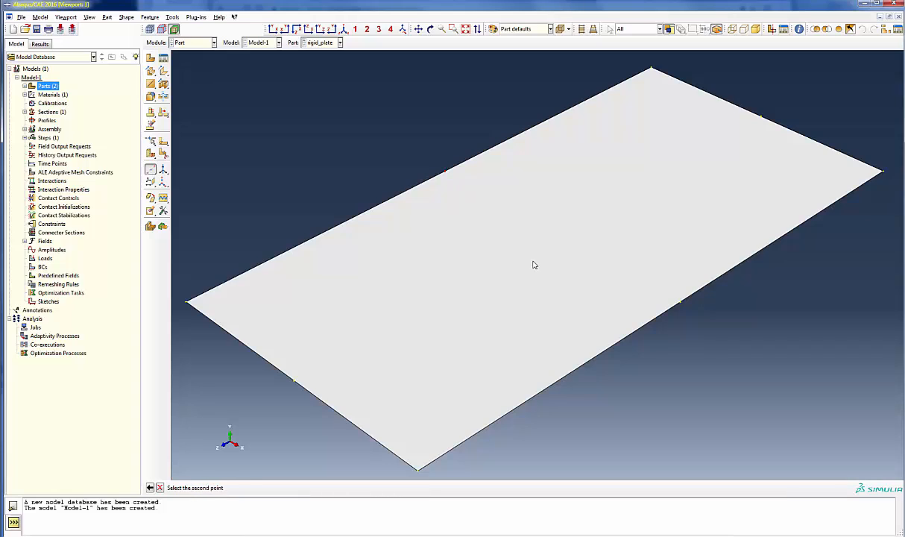
left_click(680, 304)
Add a reference point to the rigid plate at the central datum point.
left_click(172, 17)
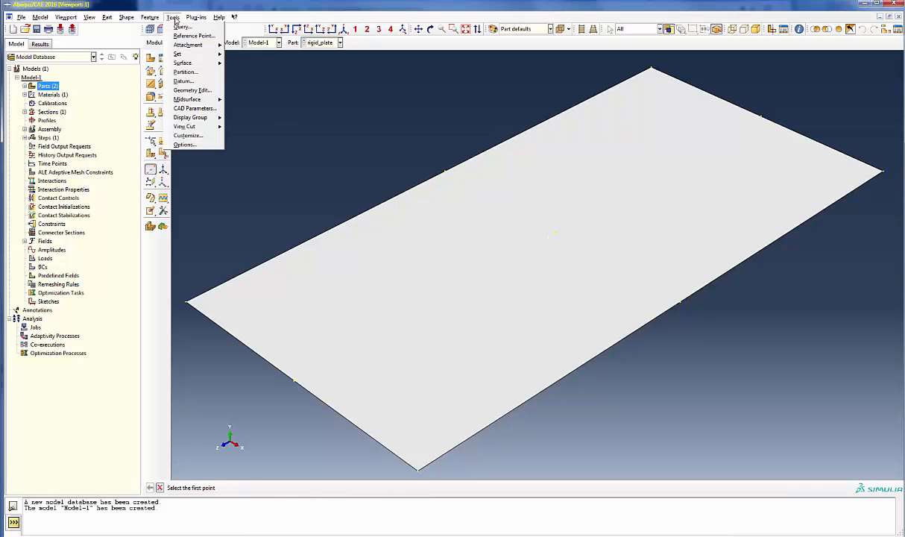
left_click(180, 35)
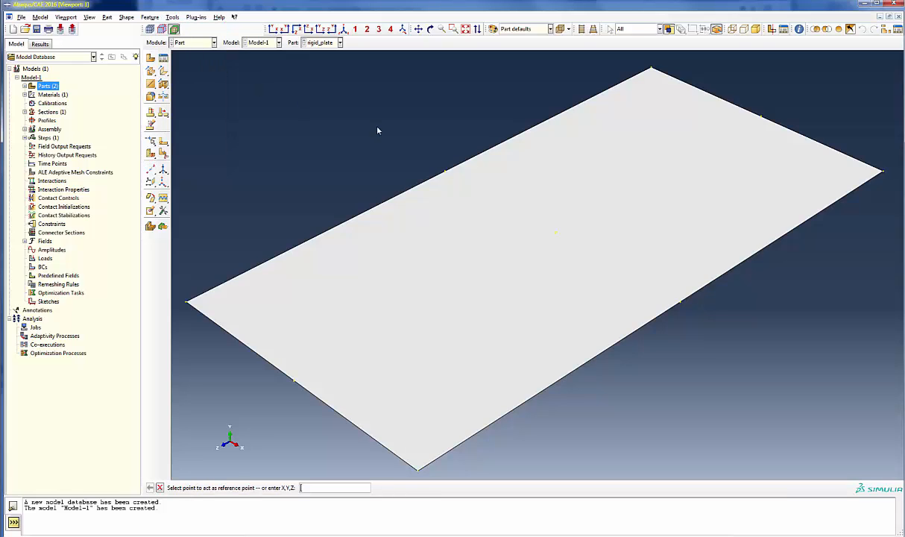
left_click(556, 234)
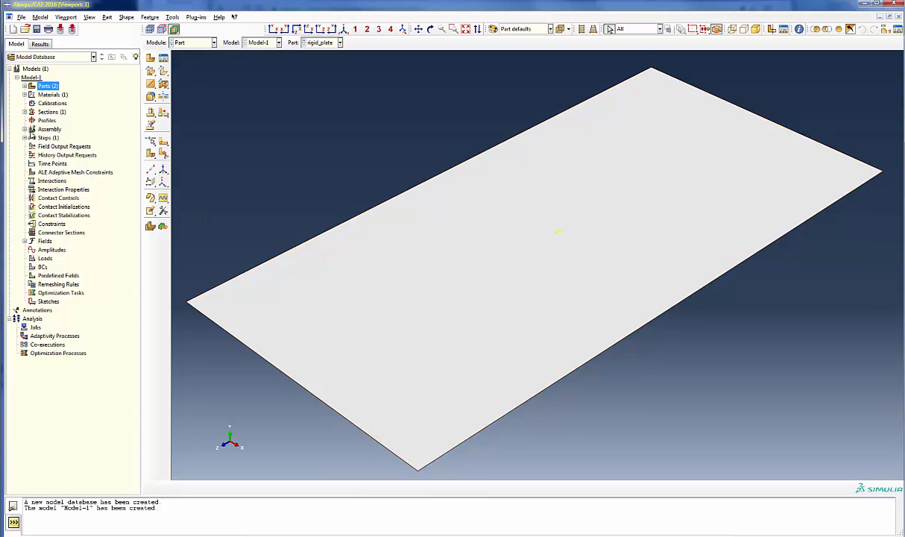
Create dependent assembly instances of the parts main and rigid_plate, with auto-offset from other instances enabled.
left_click(26, 129)
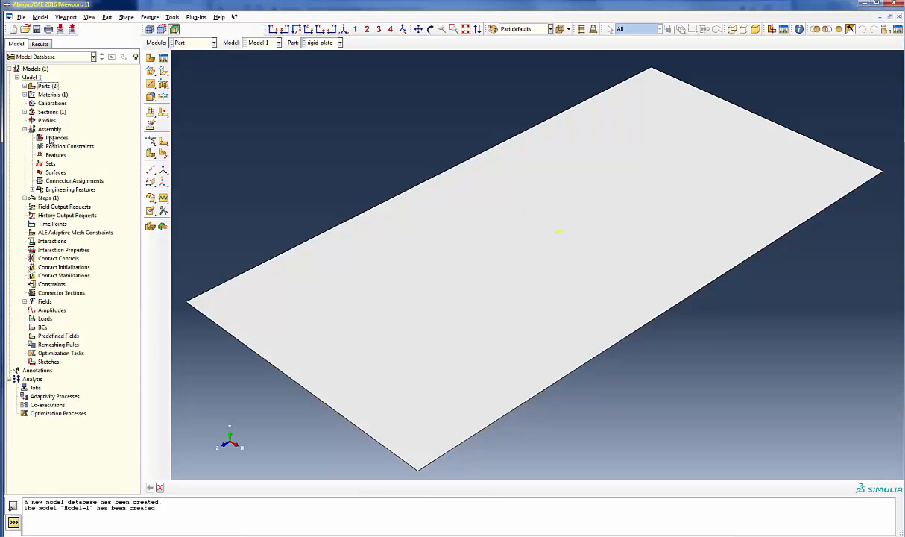
double_click(51, 139)
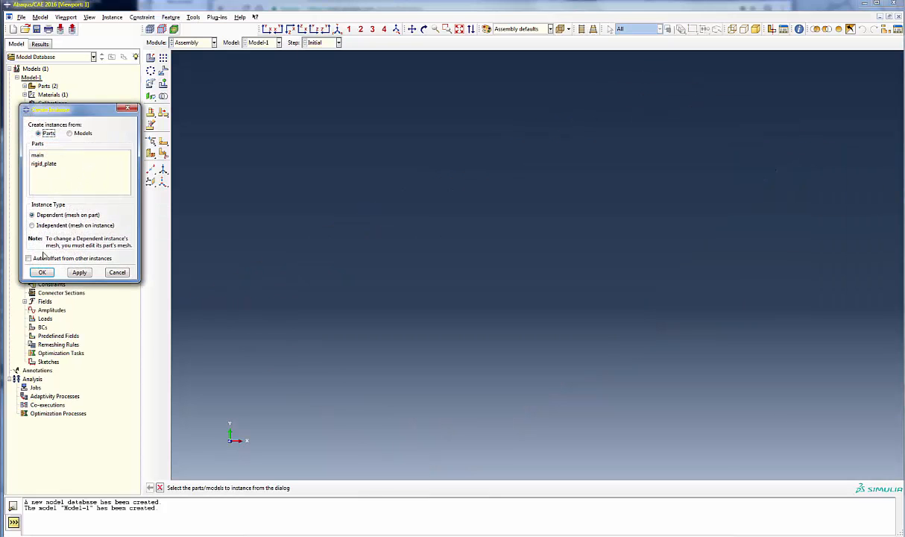
left_click(28, 258)
left_click(50, 166)
left_click(38, 155, "shift")
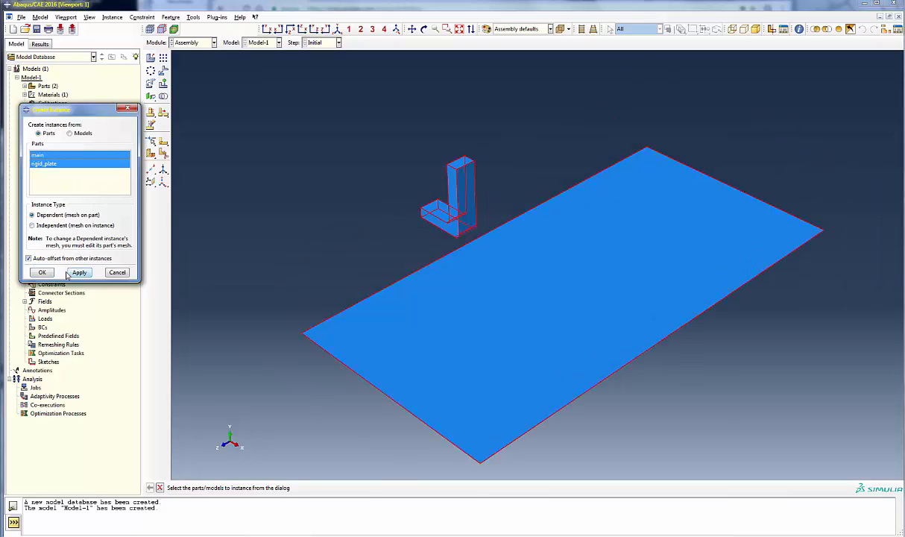
left_click(42, 273)
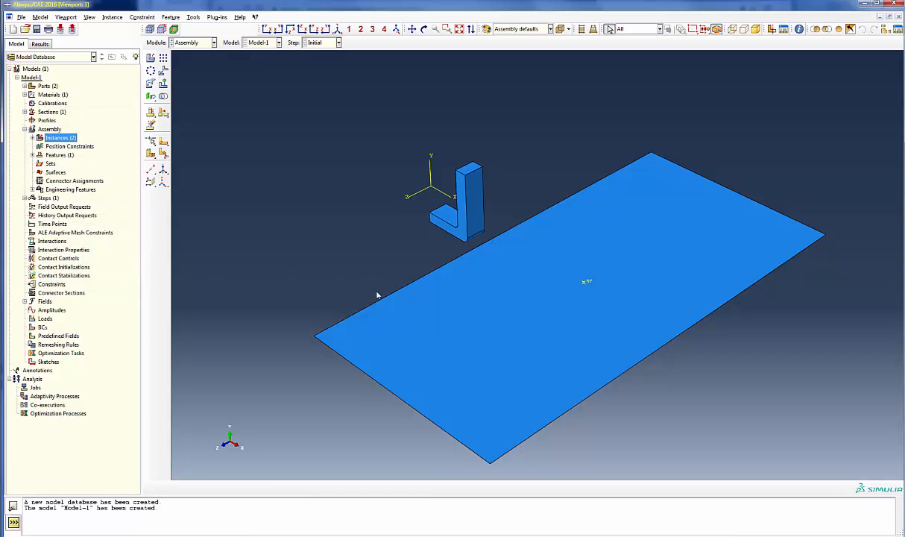
Select the L-shaped instance for rotation and define the rotation axis from the origin to 0,0,1.
left_click_drag(376, 295, 462, 246, "ctrl+alt")
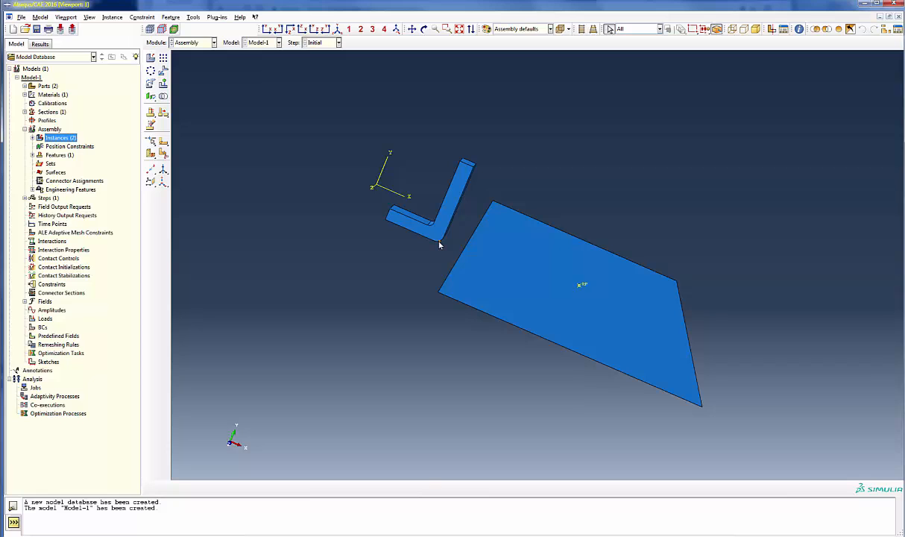
left_click_drag(404, 277, 445, 324, "ctrl+alt")
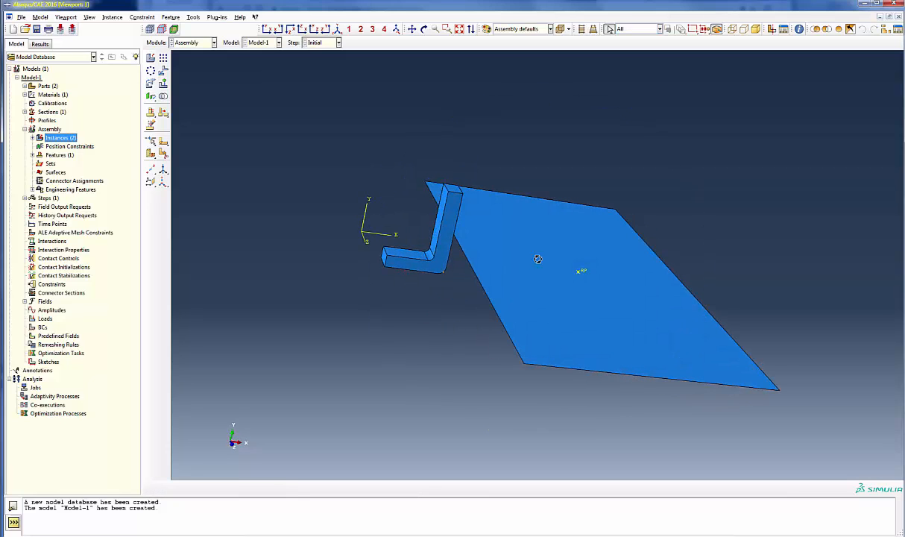
left_click_drag(538, 258, 500, 229, "ctrl+alt")
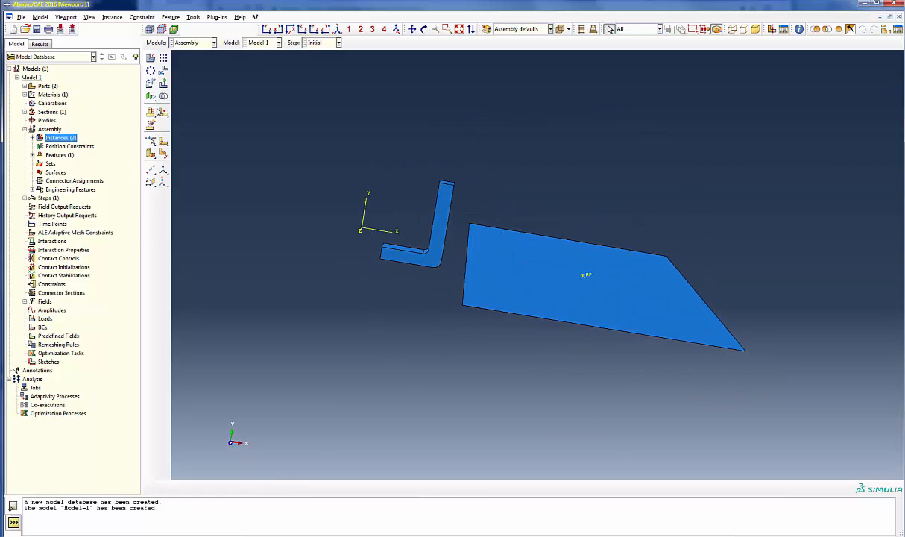
left_click(153, 85)
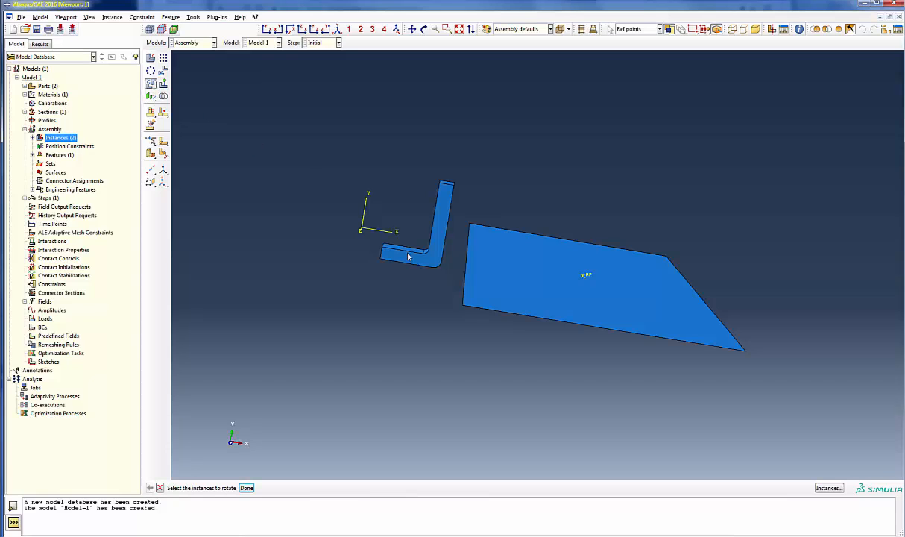
left_click(419, 260)
middle_click(298, 254)
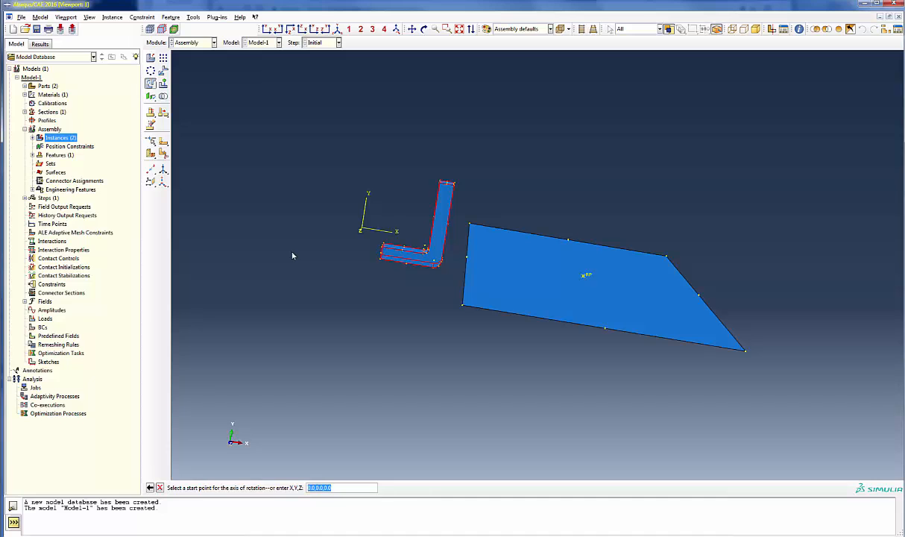
left_click_drag(350, 256, 307, 259, "ctrl+alt")
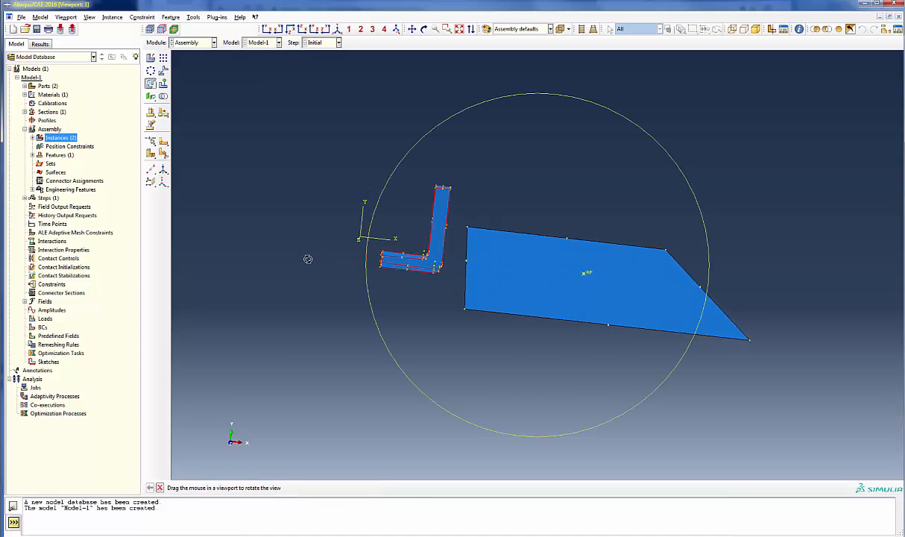
mouse_move(394, 286)
left_mouse_down("ctrl+alt")
mouse_move(357, 282)
mouse_move(376, 288)
left_mouse_up("ctrl+alt")
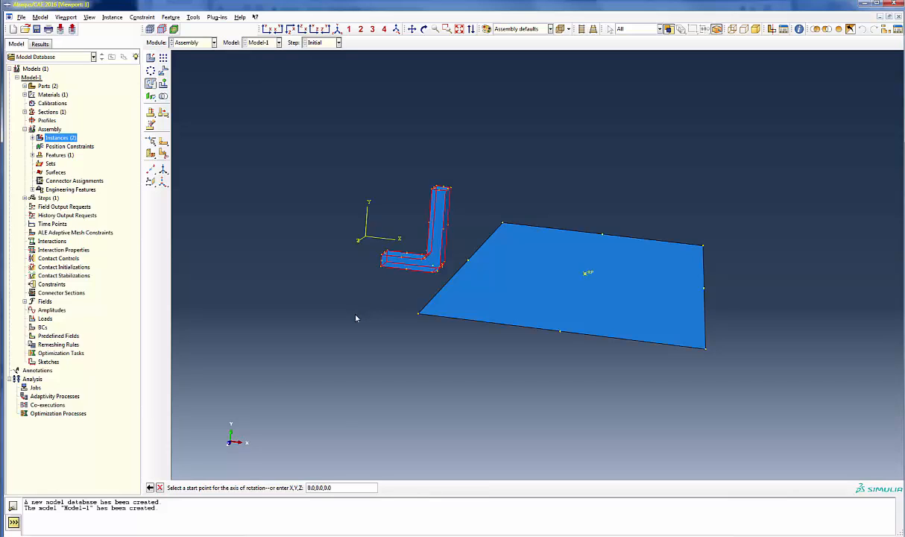
left_click(339, 486)
key("Return")
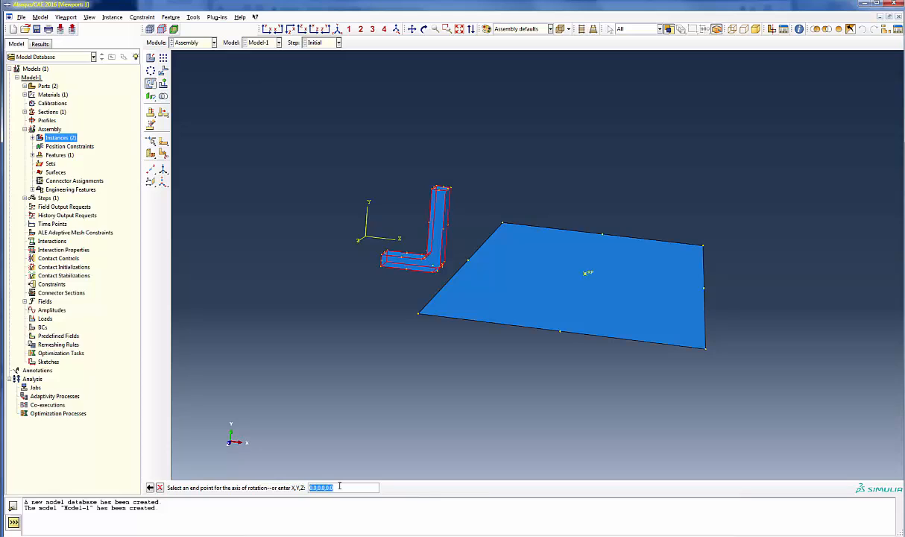
type("0,0,1")
key("Return")
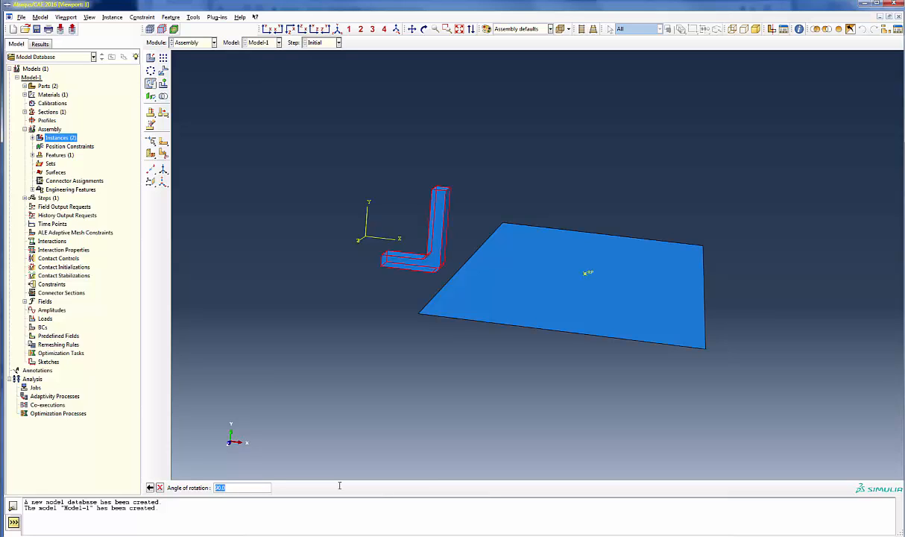
Try a rotation angle of 30 degrees for the L-shaped instance.
type("30")
key("Return")
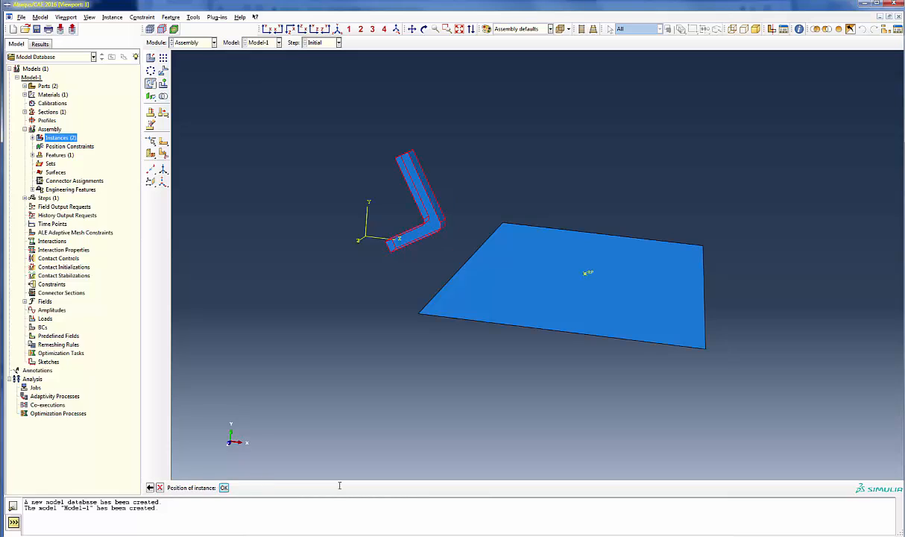
left_click(150, 488)
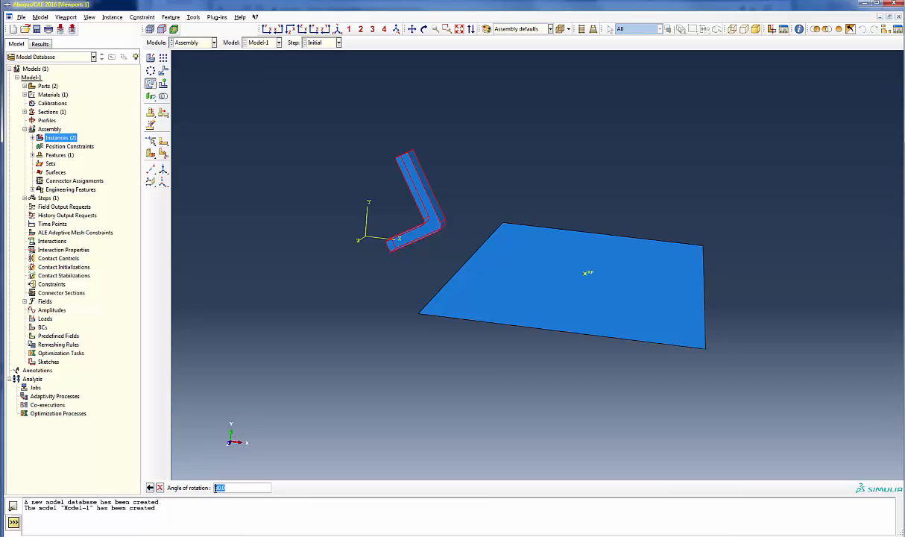
Set the rotation angle of the L-shaped instance to -30 degrees and accept its position.
left_click(219, 487)
type("-3")
key("Return")
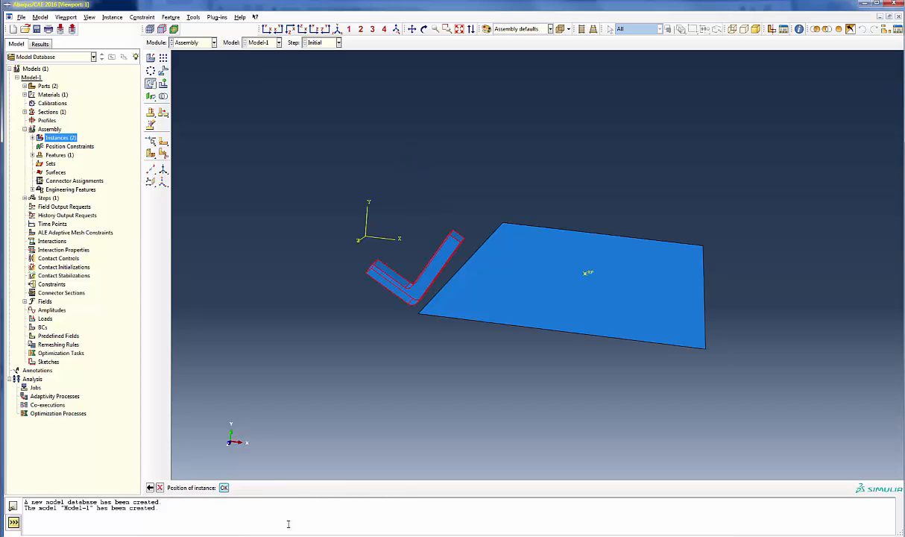
left_click_drag(436, 344, 460, 327, "ctrl+alt")
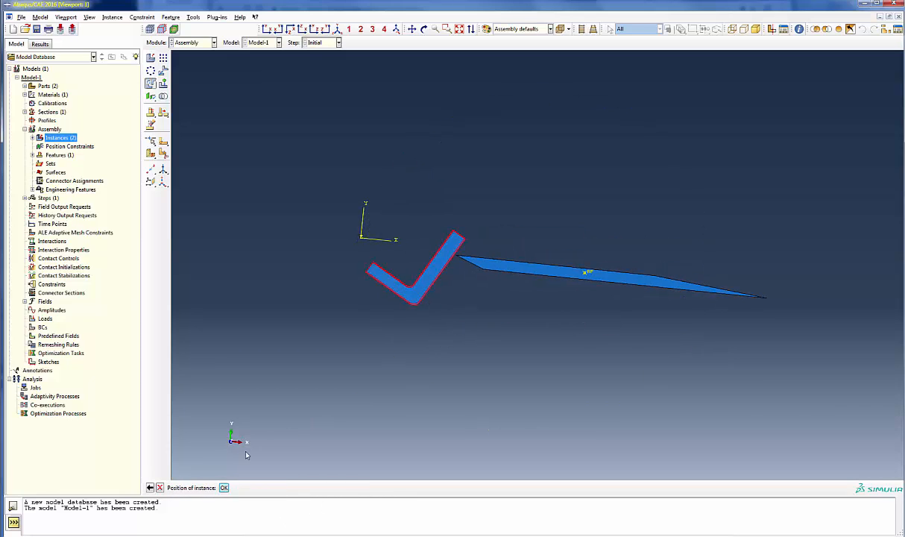
left_click(224, 488)
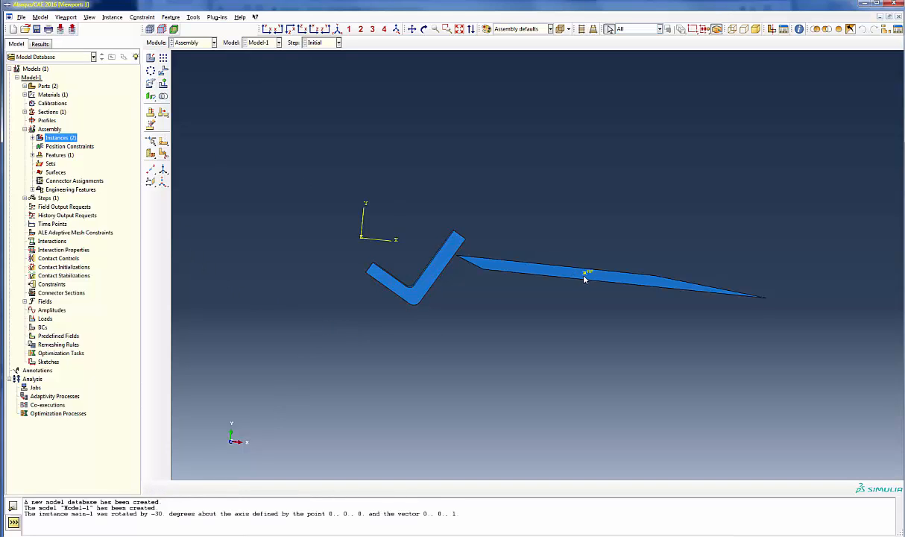
Translate the L-shaped instance from the lowest point of its rounded outer corner to the plate's reference point.
left_click(163, 70)
left_click(403, 293)
middle_click(370, 309)
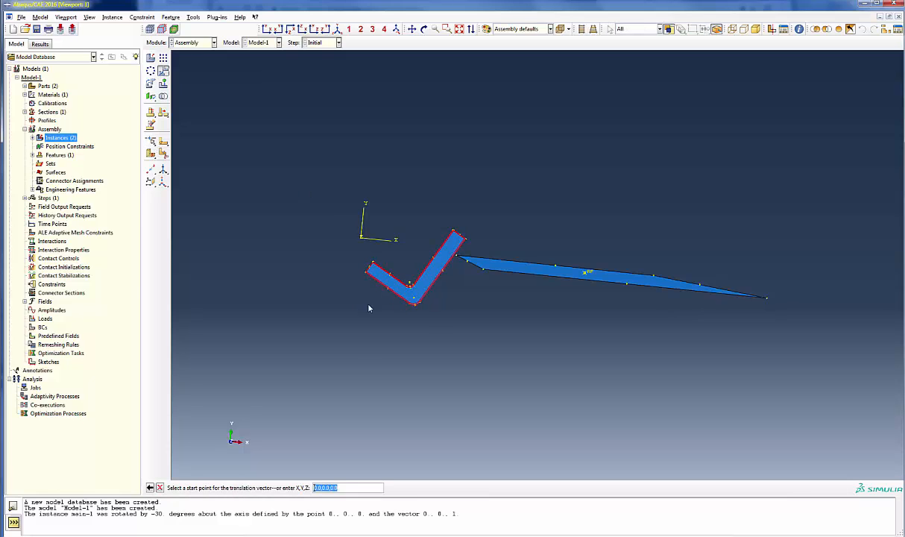
scroll(417, 309, "up", 5)
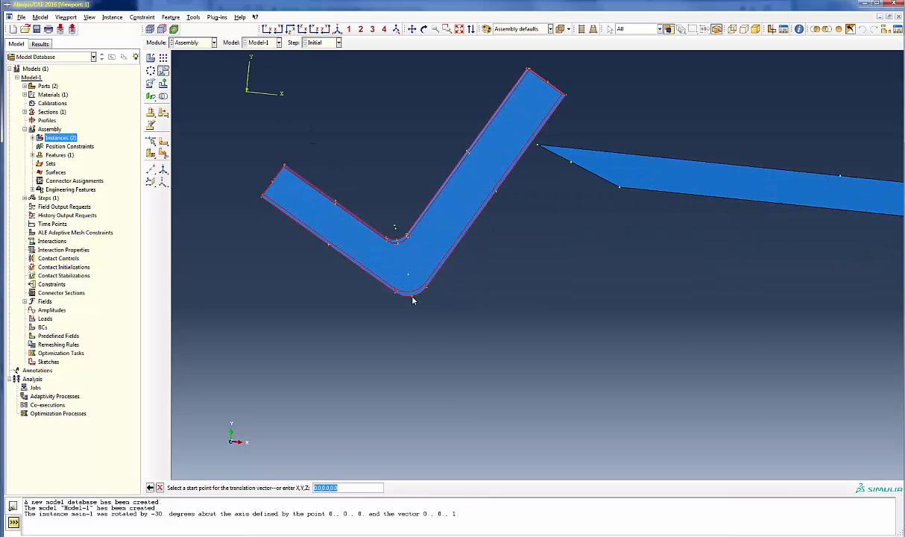
left_click(415, 300)
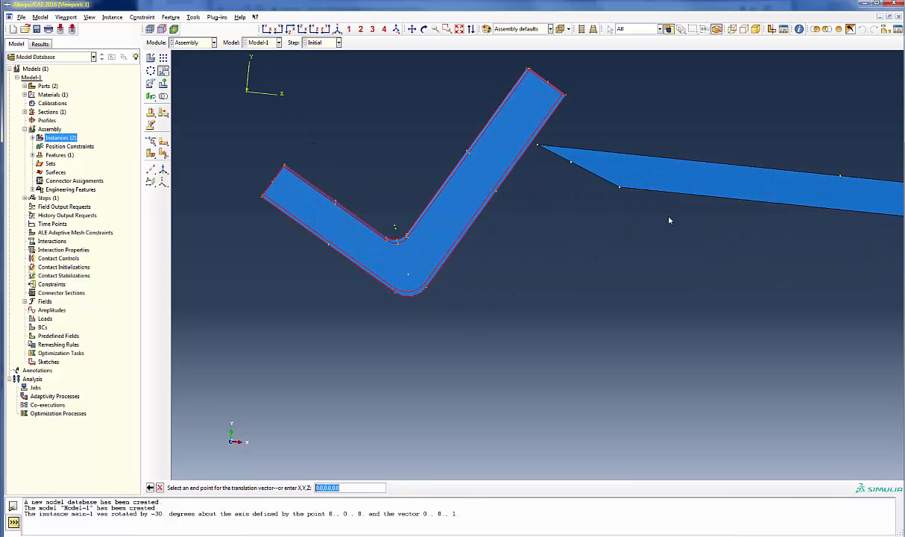
middle_click_drag(674, 216, 439, 237, "ctrl+alt")
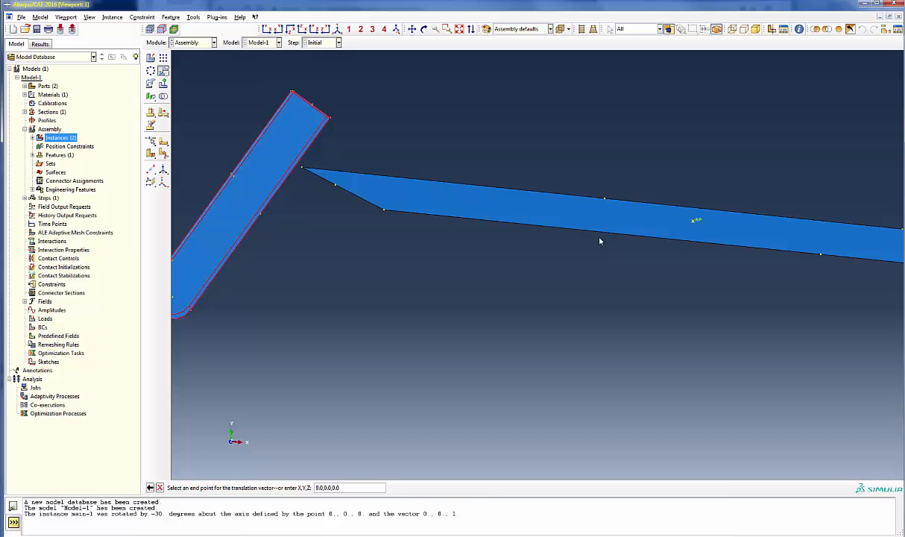
left_click(693, 220)
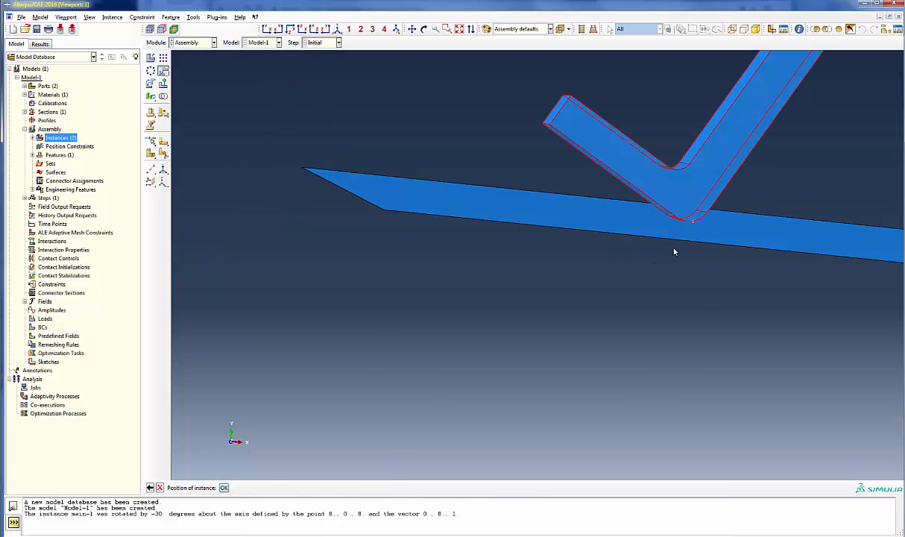
left_click_drag(674, 251, 652, 236, "ctrl+alt")
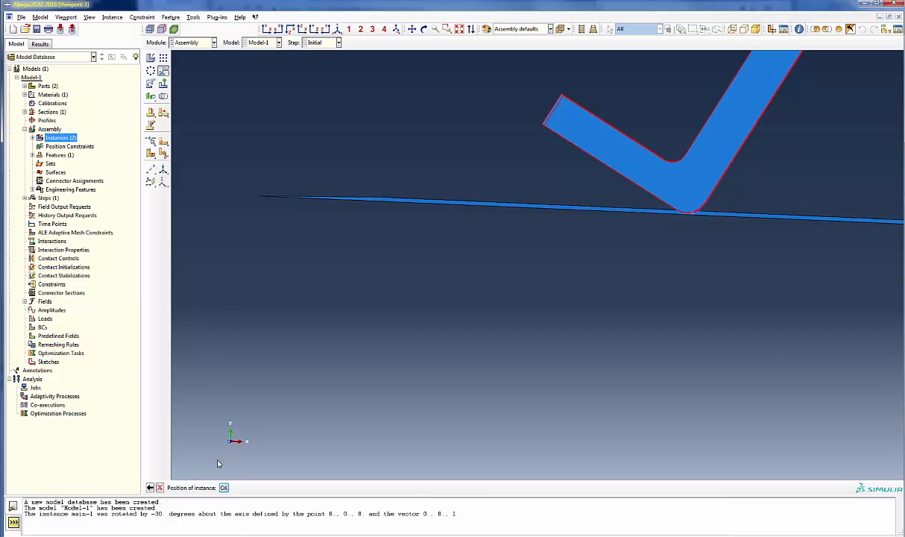
left_click(224, 487)
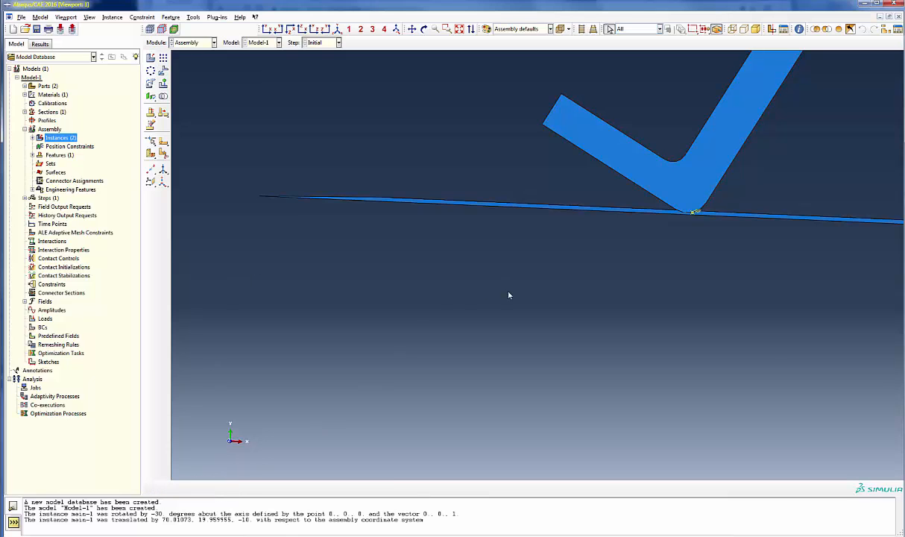
Select the L-shaped instance for another translation and take the origin as the vector's start point.
scroll(507, 299, "down", 3)
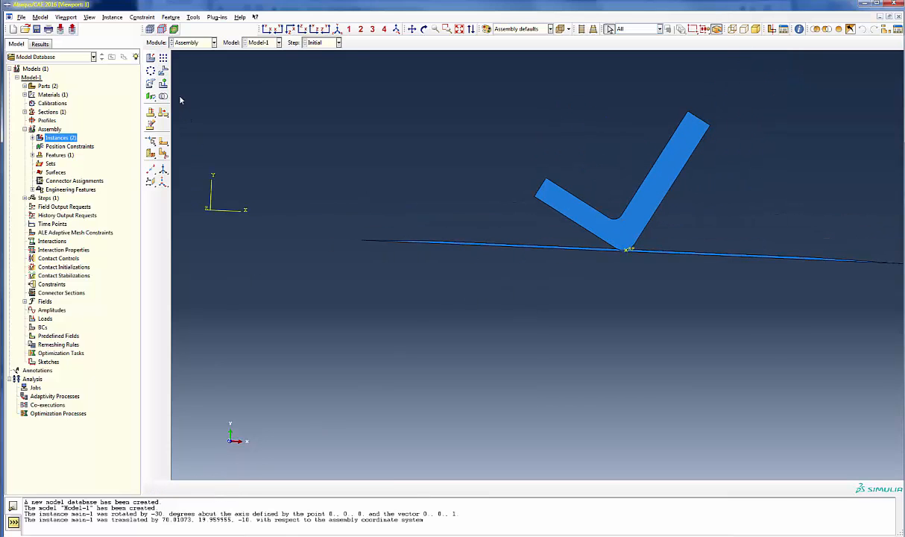
left_click(162, 70)
left_click(574, 208)
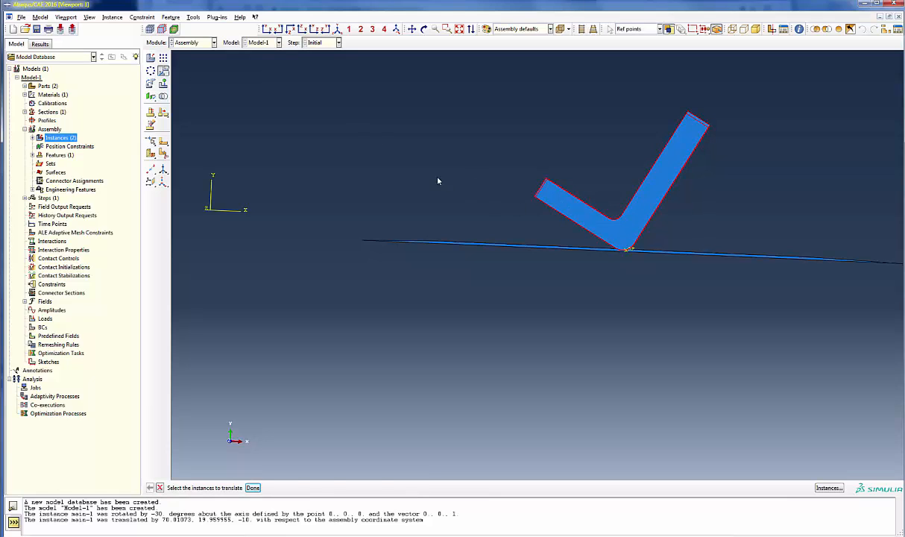
middle_click(410, 188)
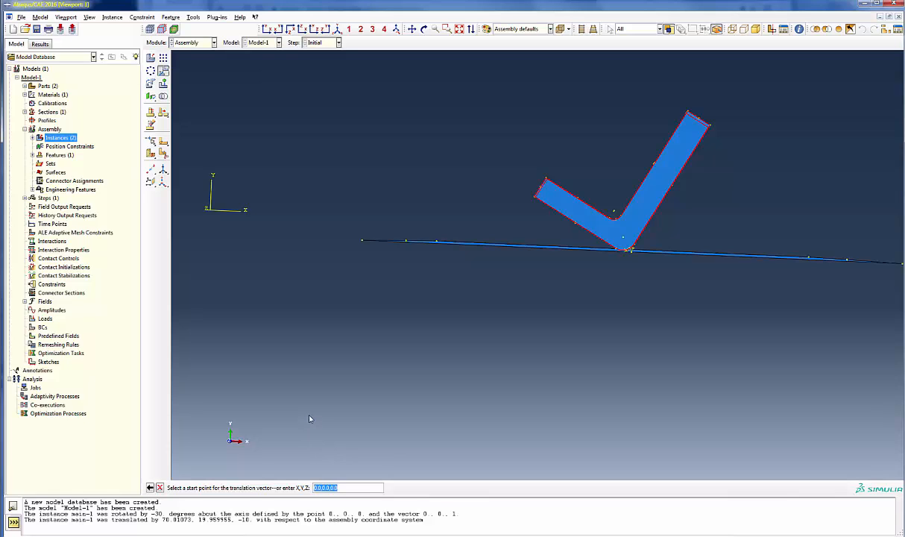
key("Return")
Try 0,1,0 as the end point of the translation vector to lift the L-shaped instance off the plate.
type("0,1,0")
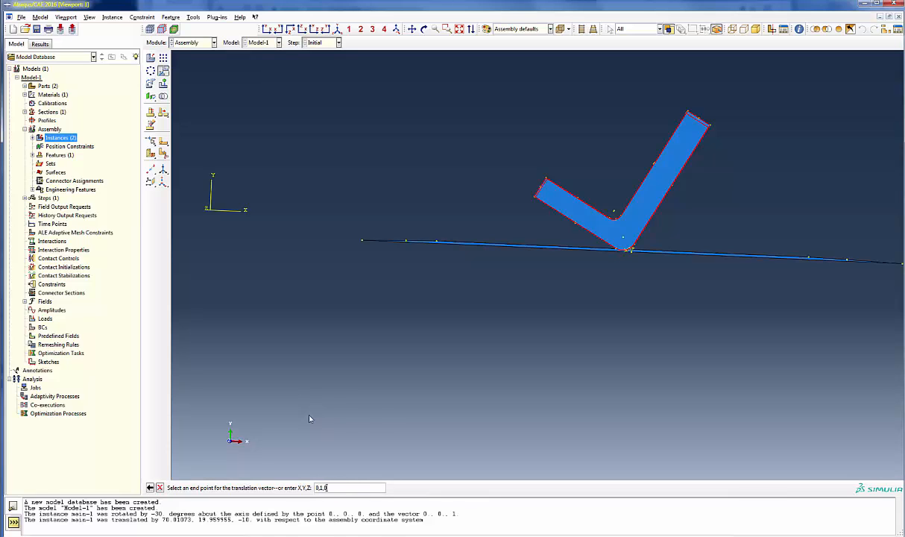
key("Return")
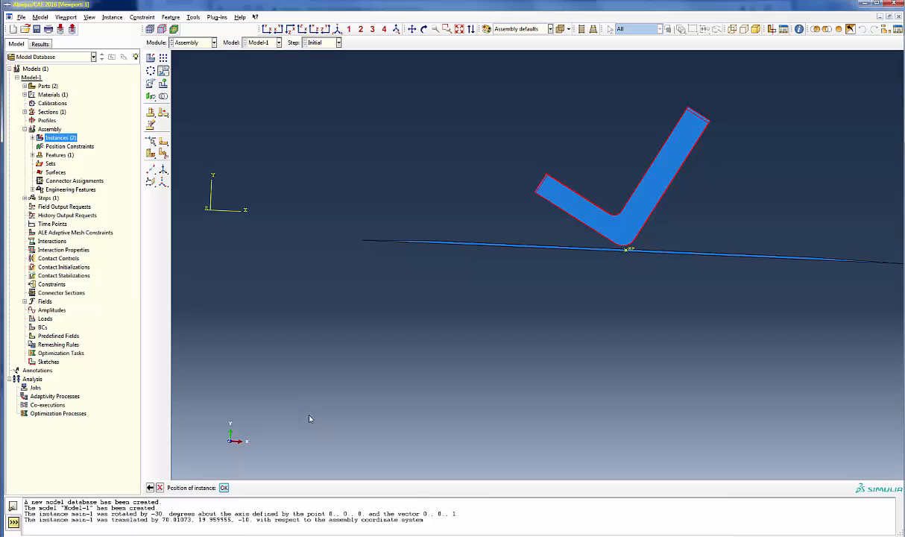
scroll(592, 261, "up", 3)
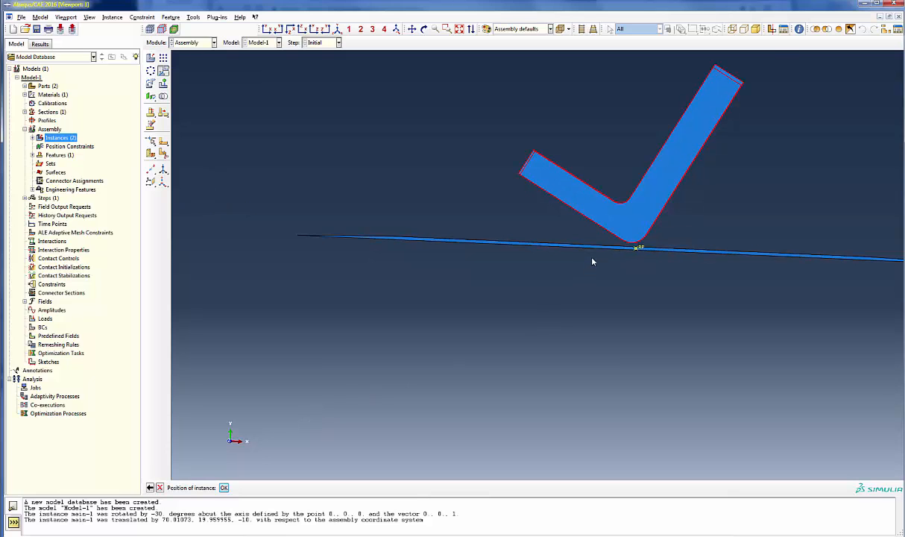
scroll(592, 261, "down", 3)
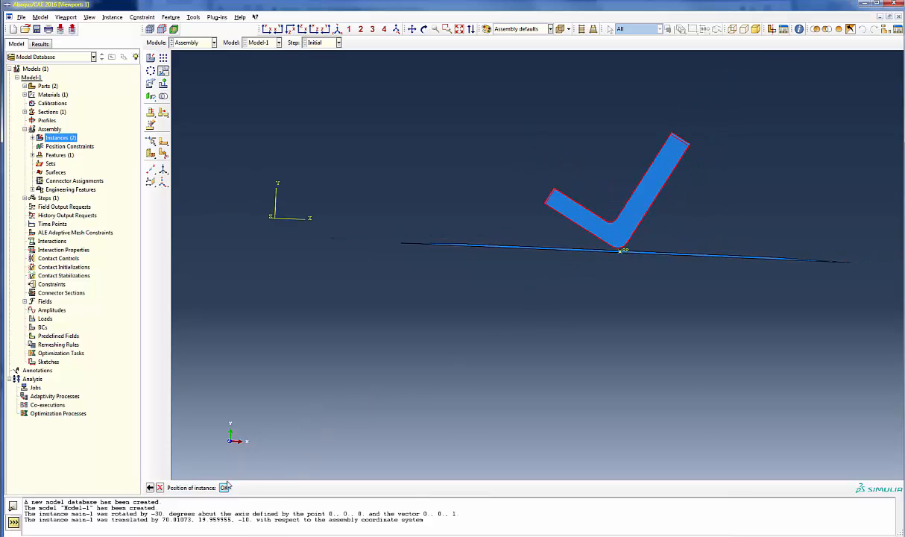
left_click(149, 487)
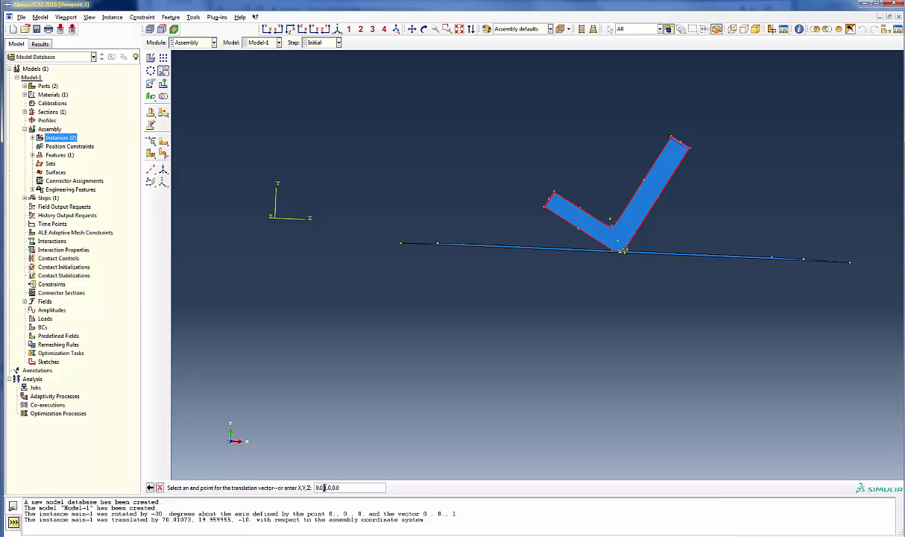
Try 0,0.1,0 as the end point of the translation vector and inspect the gap between the L-shaped instance and plate.
left_click_drag(323, 487, 342, 488)
type("0")
key("Return")
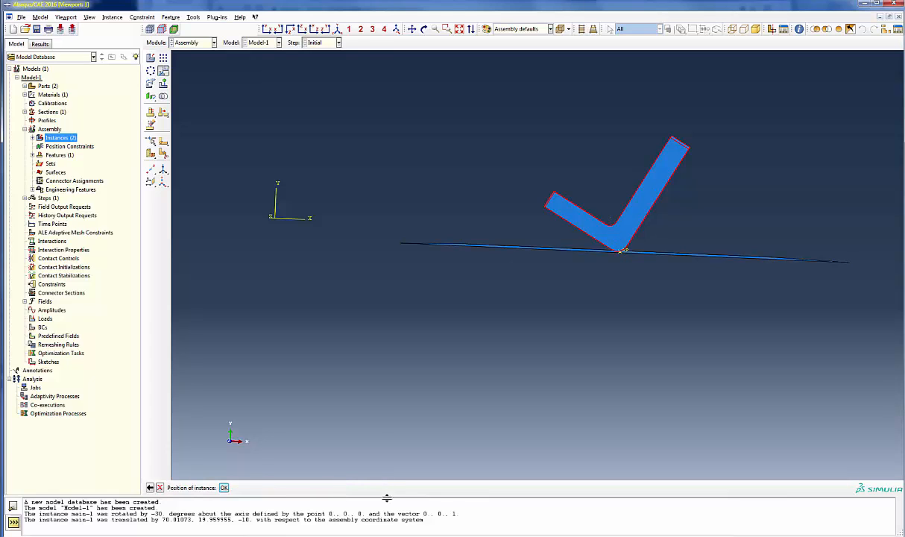
scroll(532, 327, "up", 1)
scroll(533, 334, "up", 1)
left_click_drag(581, 303, 632, 238, "ctrl+alt")
scroll(606, 264, "up", 3)
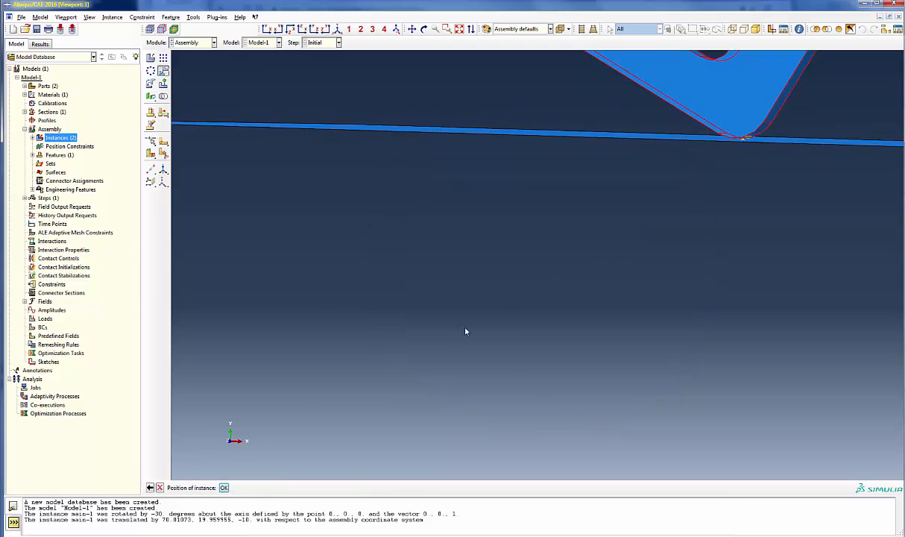
Lift the L-shaped instance off the plate with translation end point 0,0.25,0 and accept its position.
left_click(151, 488)
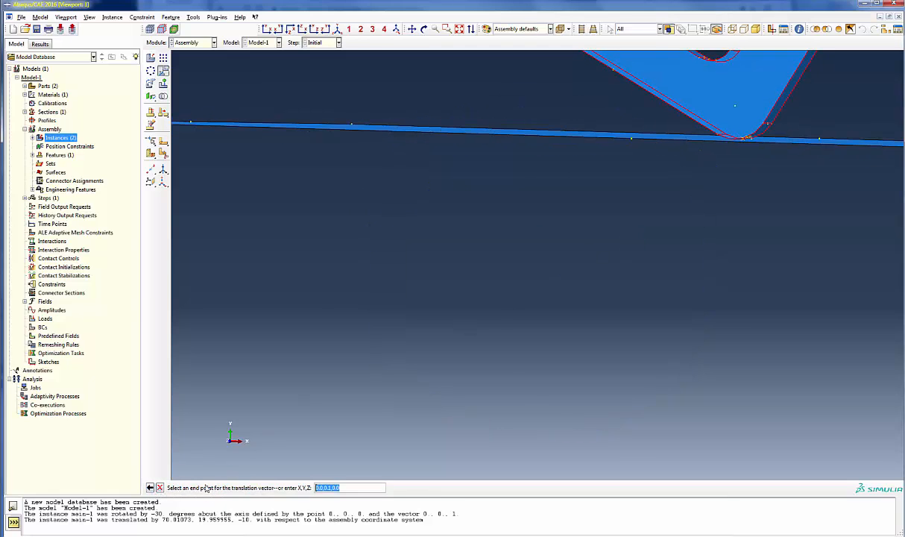
left_click(328, 488)
type("25")
key("Return")
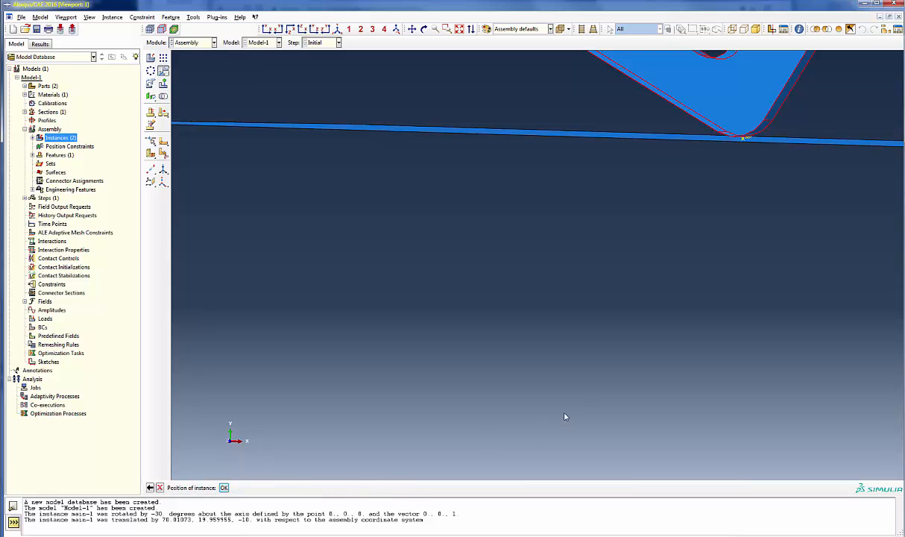
mouse_move(654, 191)
left_mouse_down("ctrl+alt")
mouse_move(662, 177)
mouse_move(659, 193)
mouse_move(668, 193)
left_mouse_up("ctrl+alt")
scroll(667, 194, "down", 4)
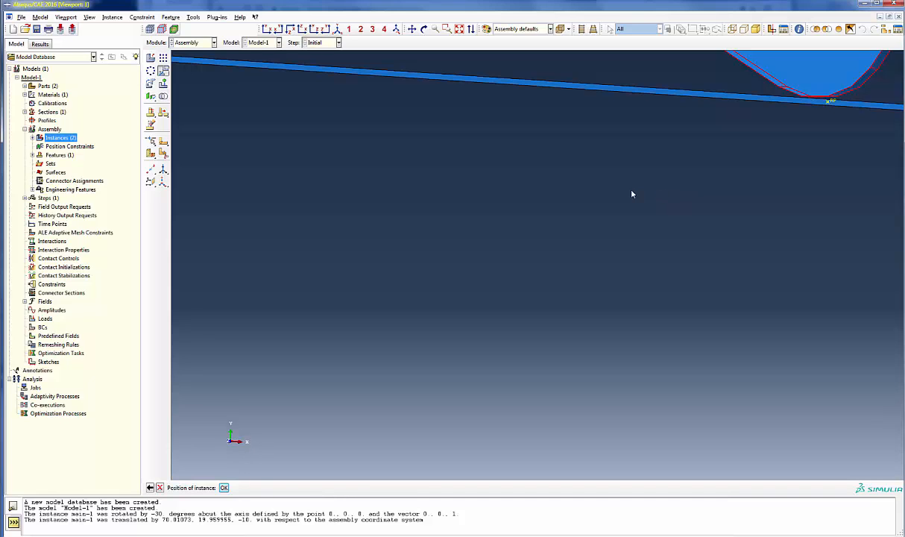
middle_click_drag(632, 194, 421, 265, "ctrl+alt")
scroll(421, 262, "up", 5)
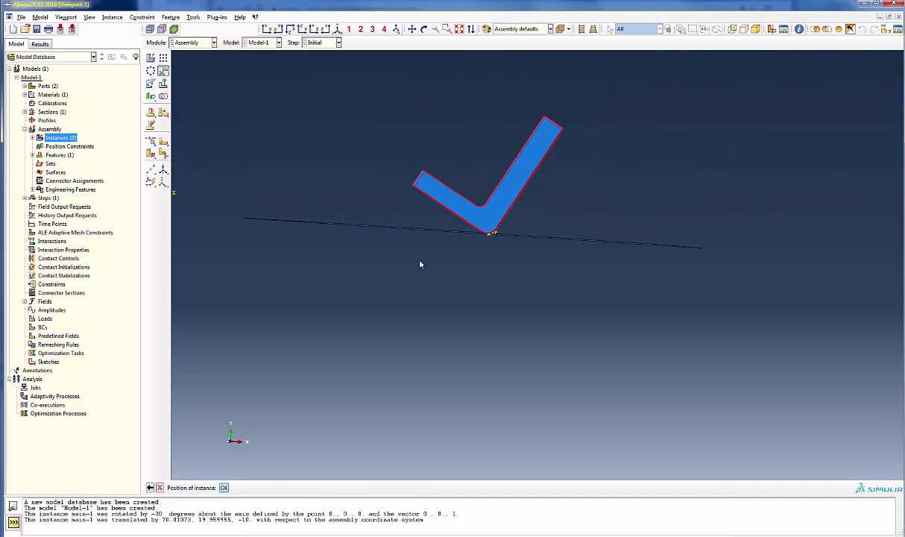
left_click_drag(515, 207, 489, 221, "ctrl+alt")
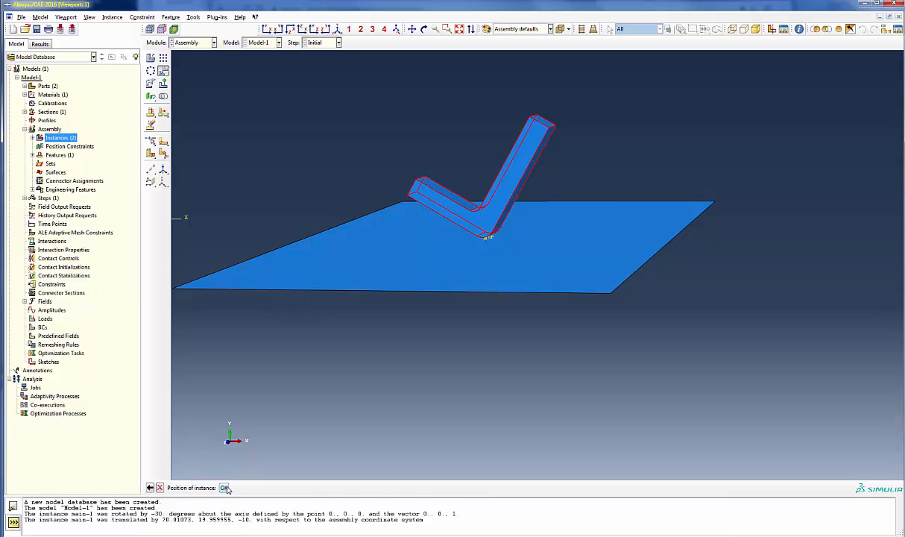
left_click(226, 488)
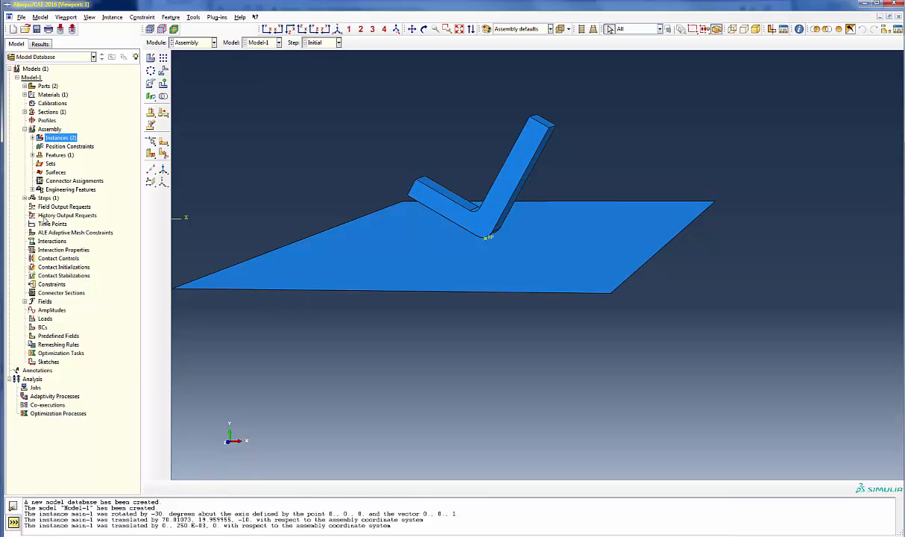
Create a Dynamic, Explicit analysis step named explicit_impac after the Initial step.
double_click(44, 198)
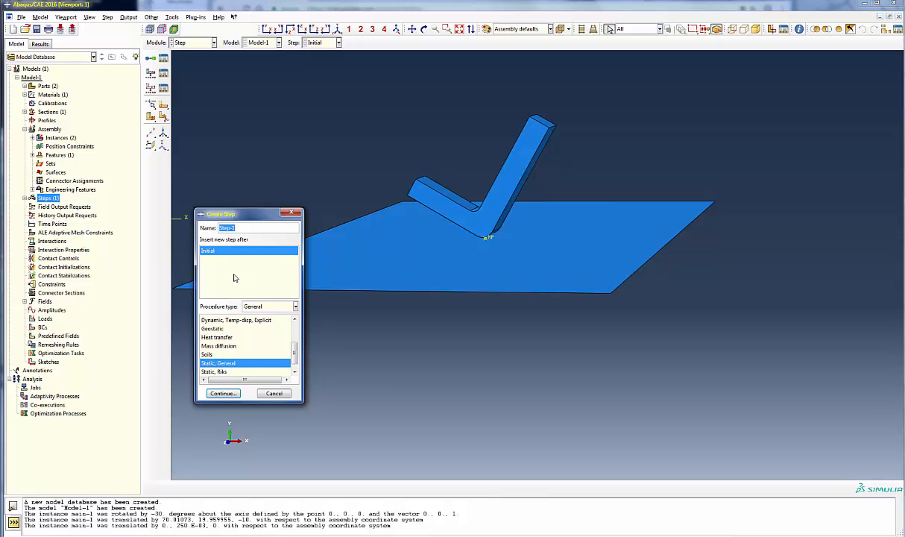
type("explicit_impa")
left_click_drag(295, 350, 294, 332)
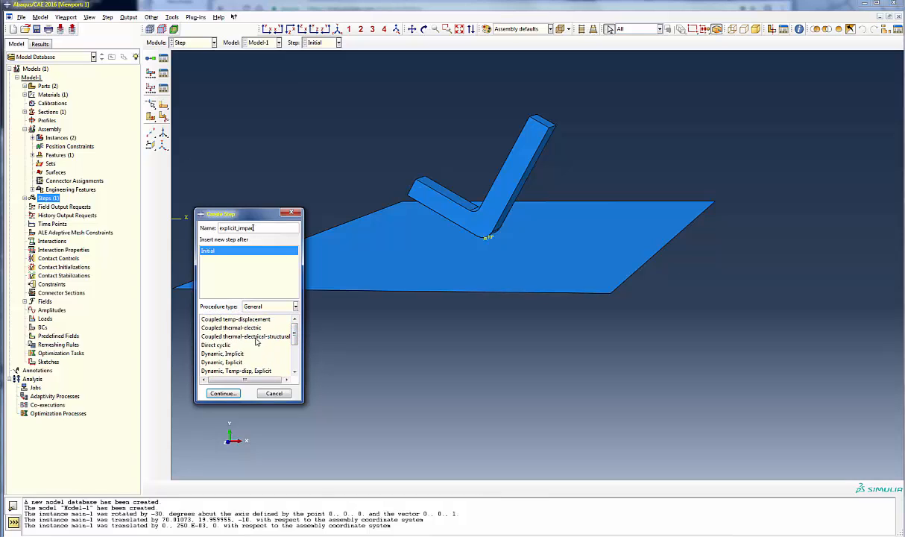
left_click(233, 362)
left_click(223, 393)
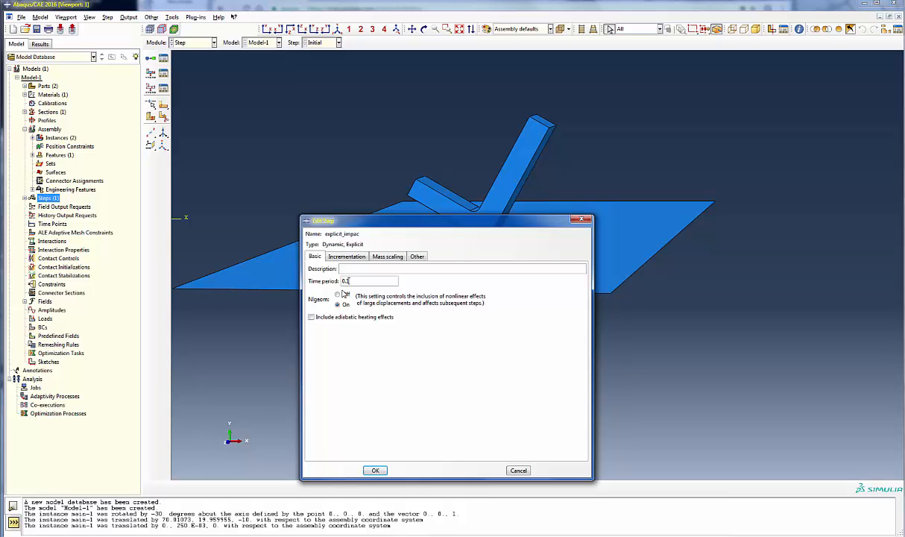
left_click(420, 257)
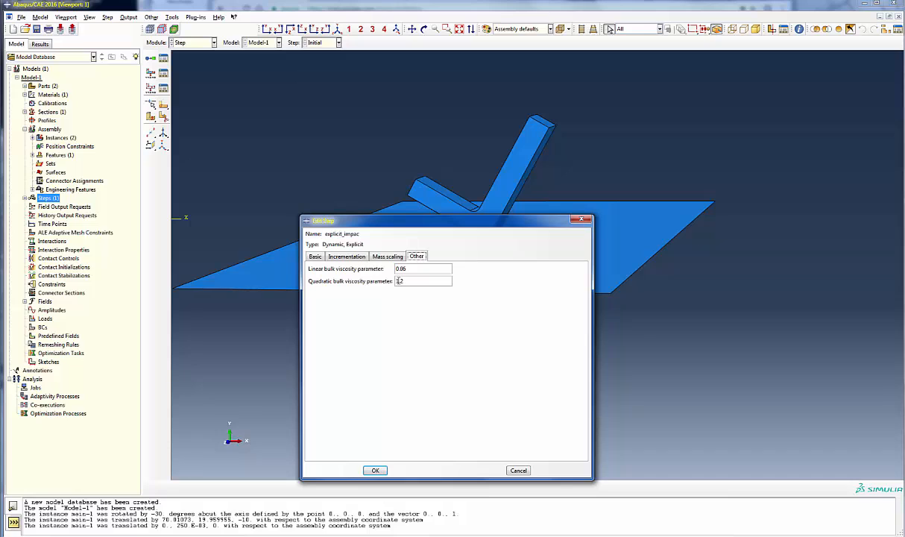
left_click(371, 474)
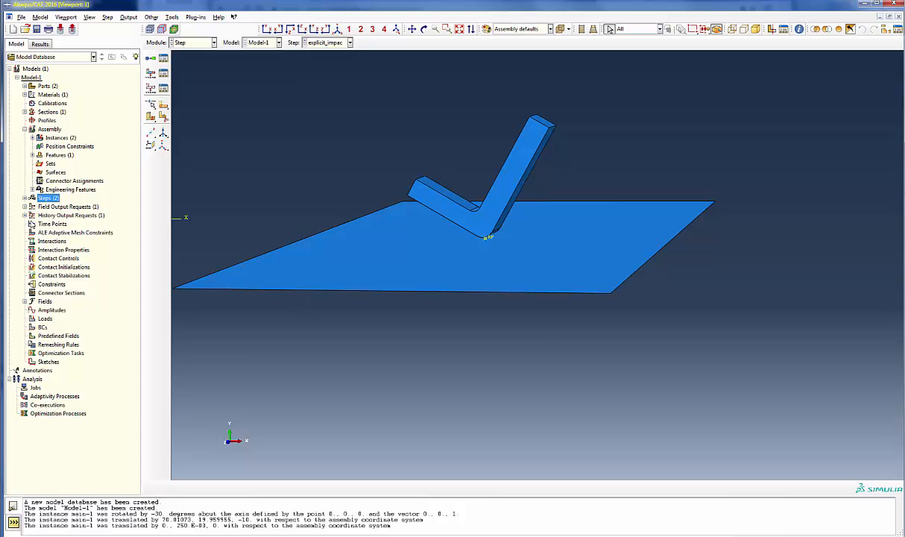
Set the interval of field output request F-Output-1 to 100 evenly spaced time intervals.
left_click(24, 207)
double_click(51, 215)
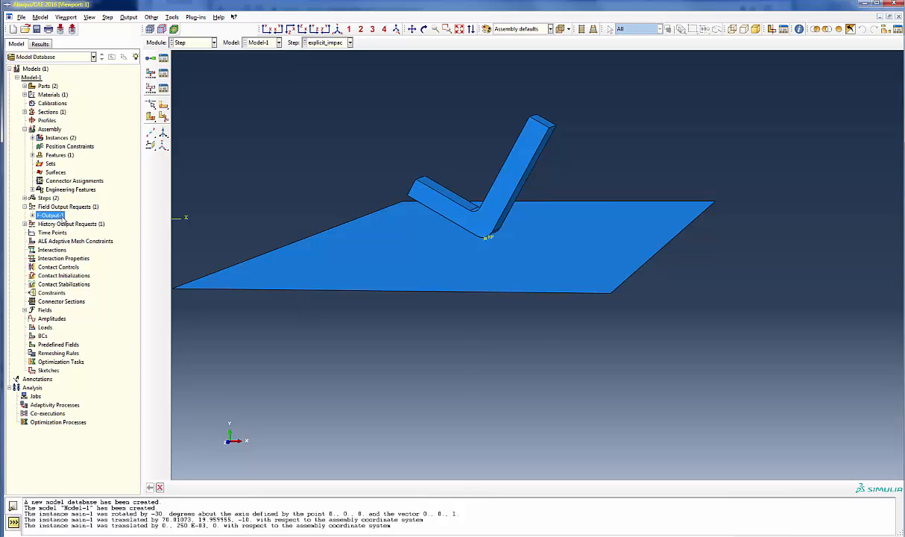
double_click(396, 247)
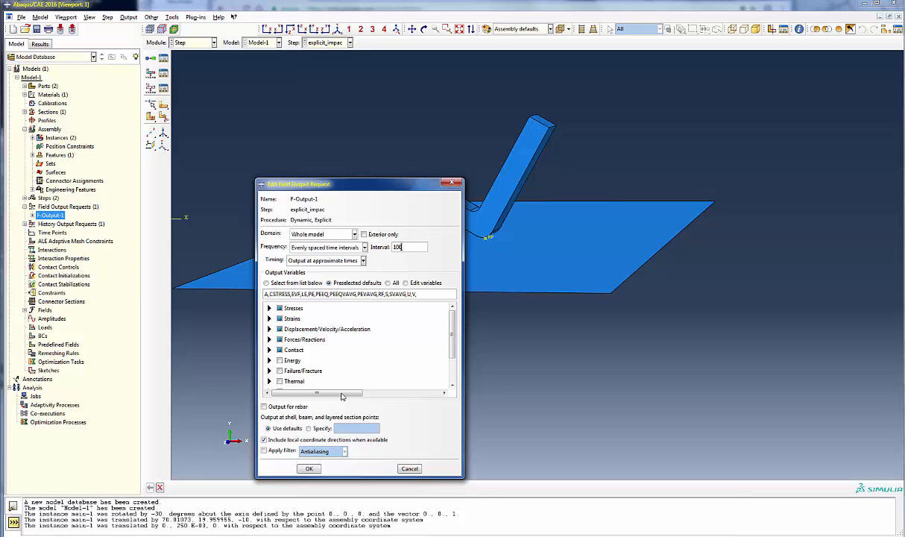
left_click(313, 469)
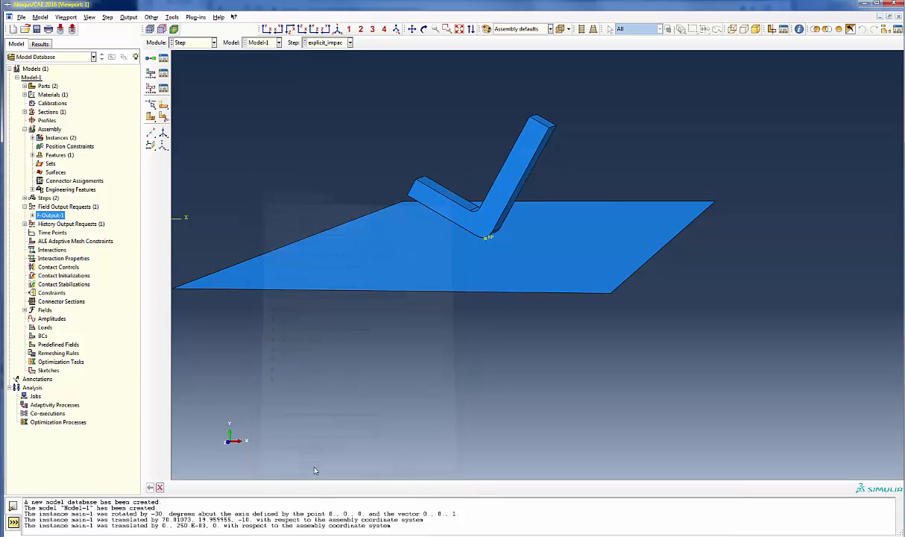
Review the settings of history output request H-Output-1.
left_click(25, 224)
left_click(51, 233)
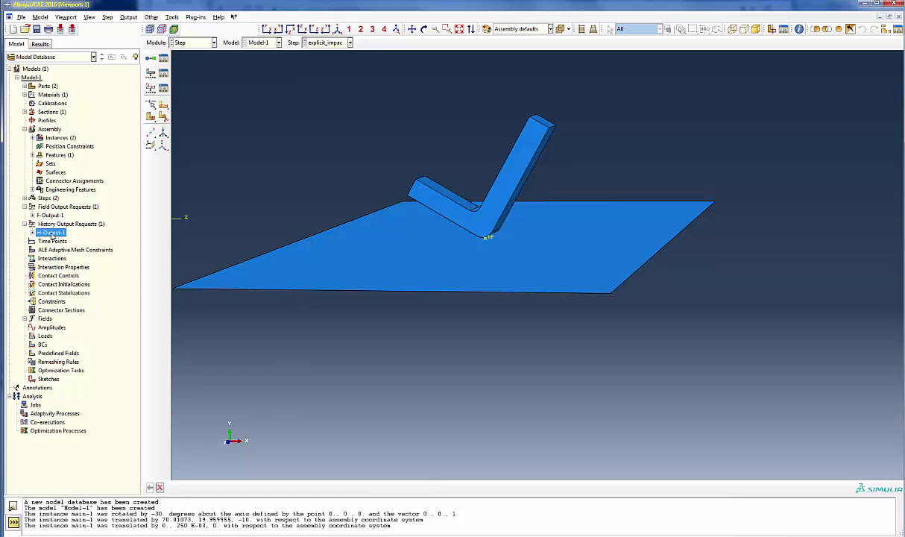
double_click(51, 233)
left_click(123, 435)
Create a Contact interaction property named contact_int.
left_click(59, 267)
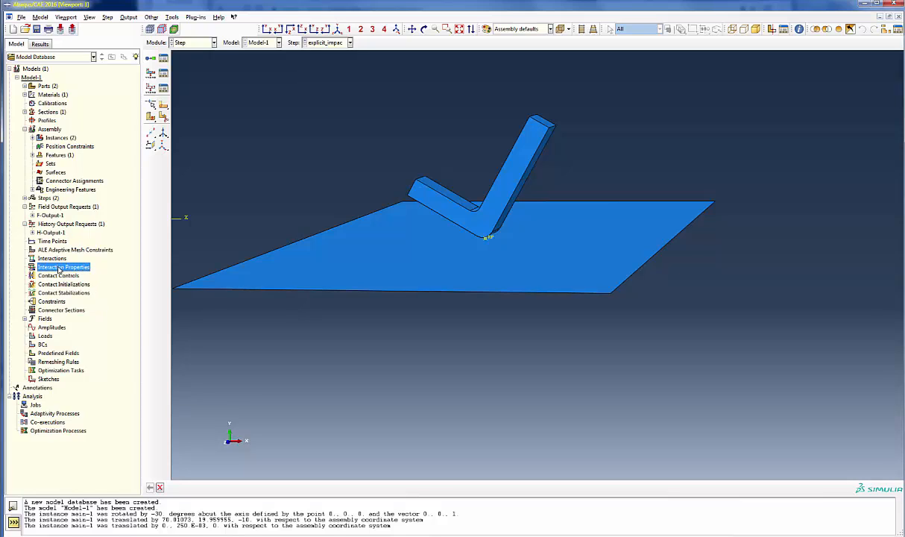
double_click(59, 267)
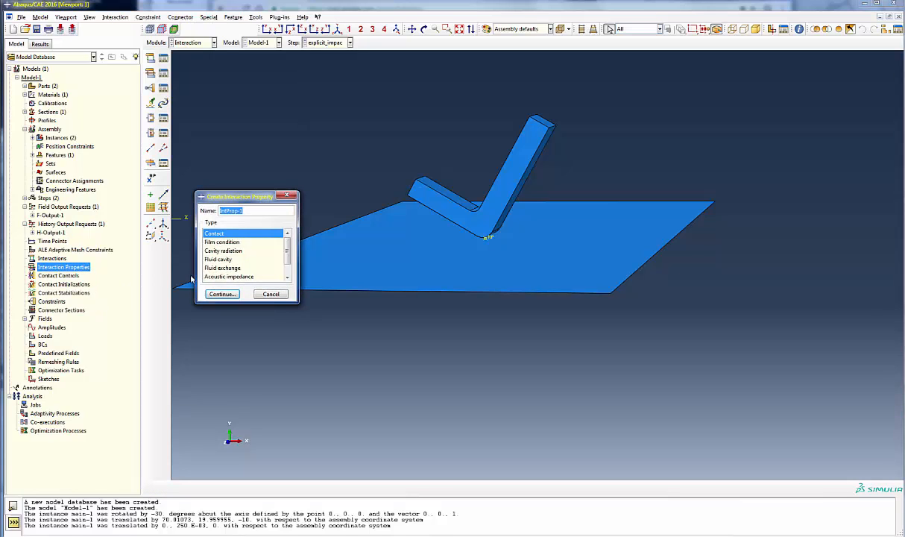
type("conta")
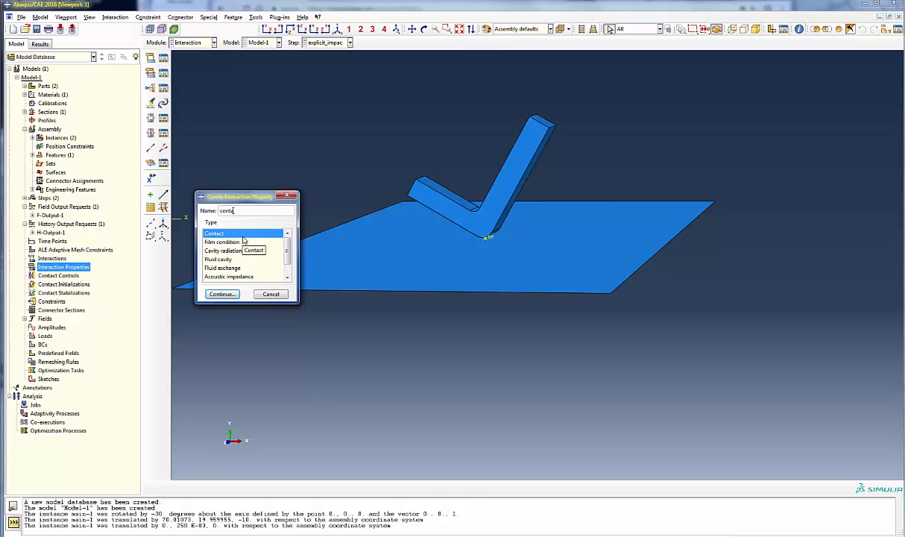
type("ct_int")
left_click(211, 293)
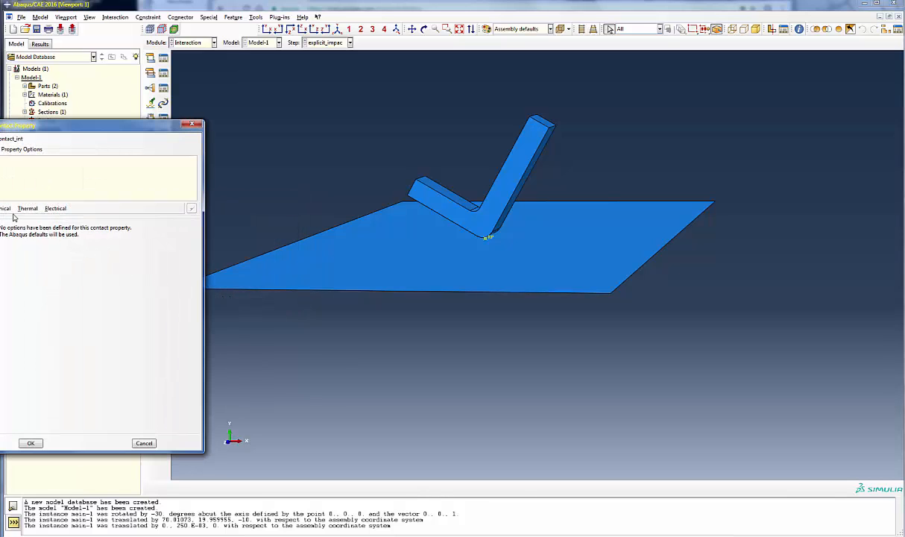
Add tangential behavior with the Penalty friction formulation to contact_int and fill in its friction coefficient.
left_click(6, 209)
left_click(11, 218)
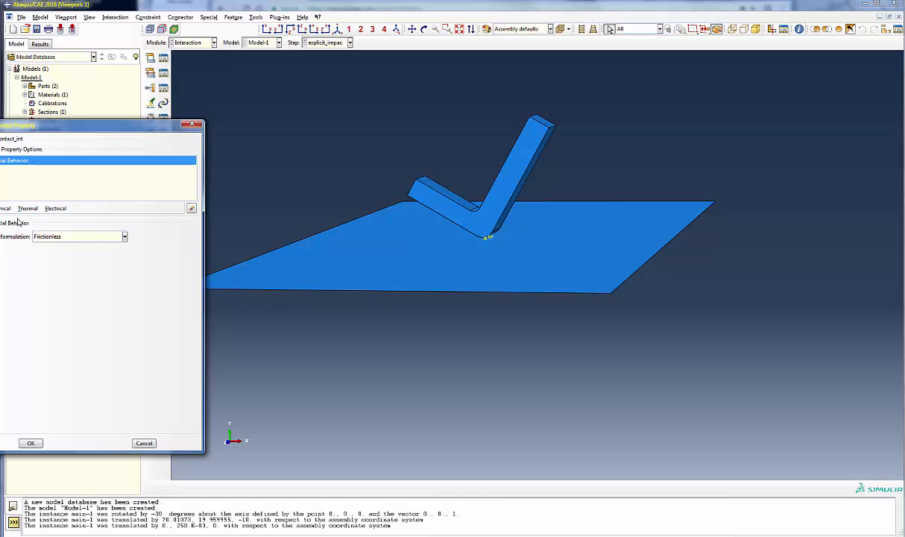
left_click(53, 237)
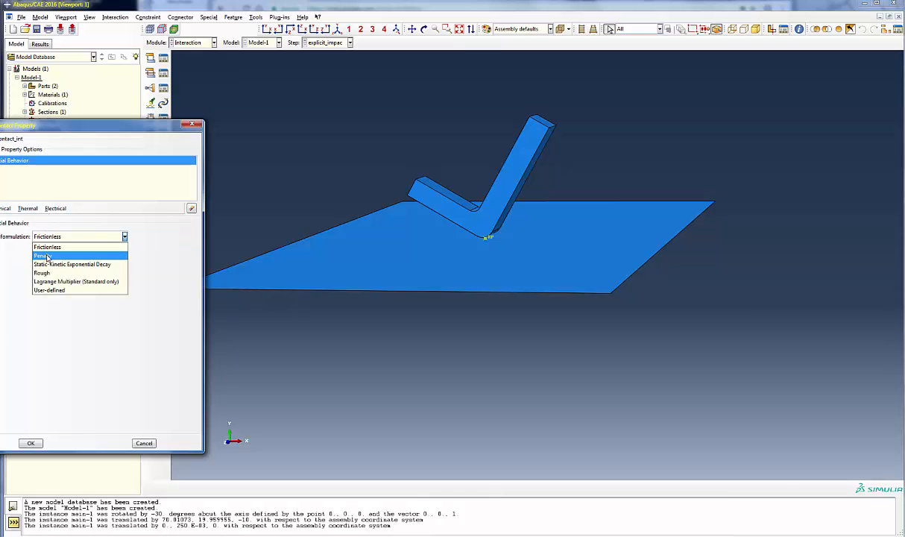
left_click(45, 250)
left_click(7, 332)
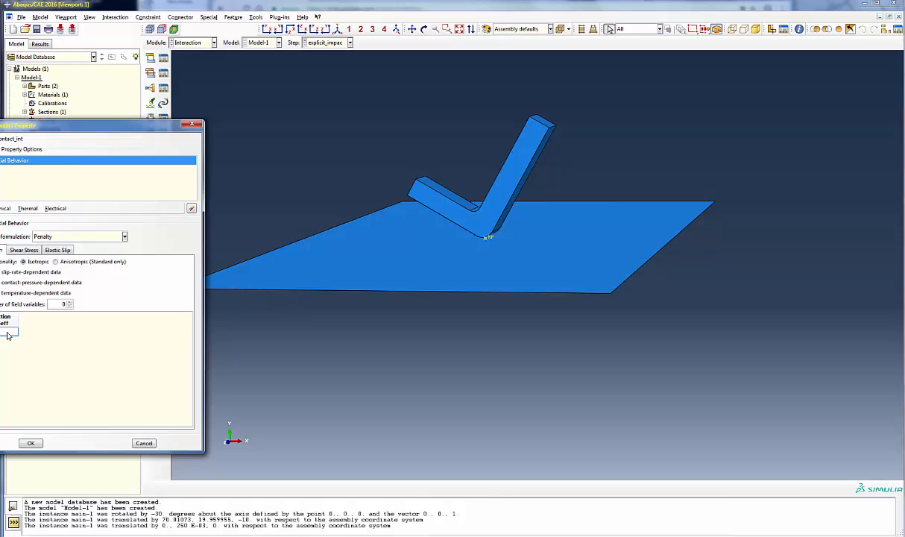
Add normal behavior with "Hard" Contact pressure-overclosure to contact_int and save the property.
left_click(3, 210)
left_click(4, 222)
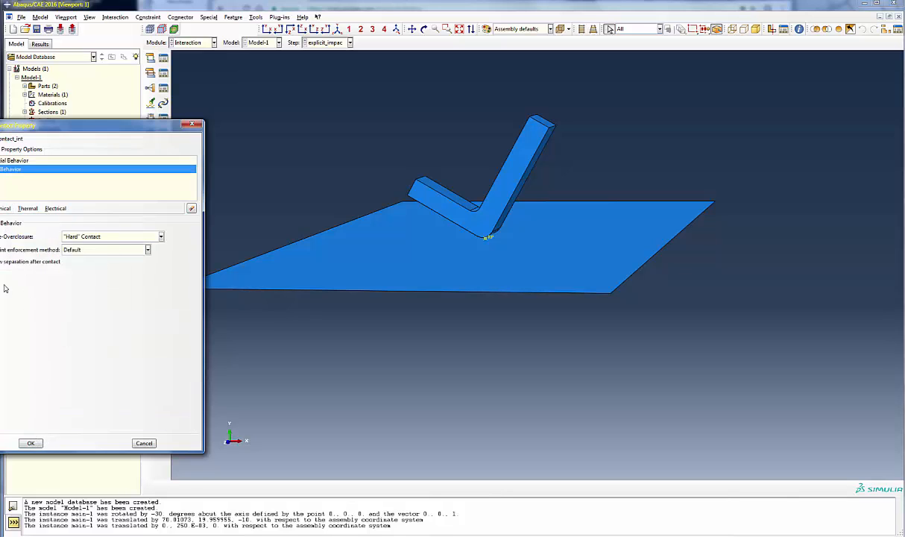
left_click(30, 443)
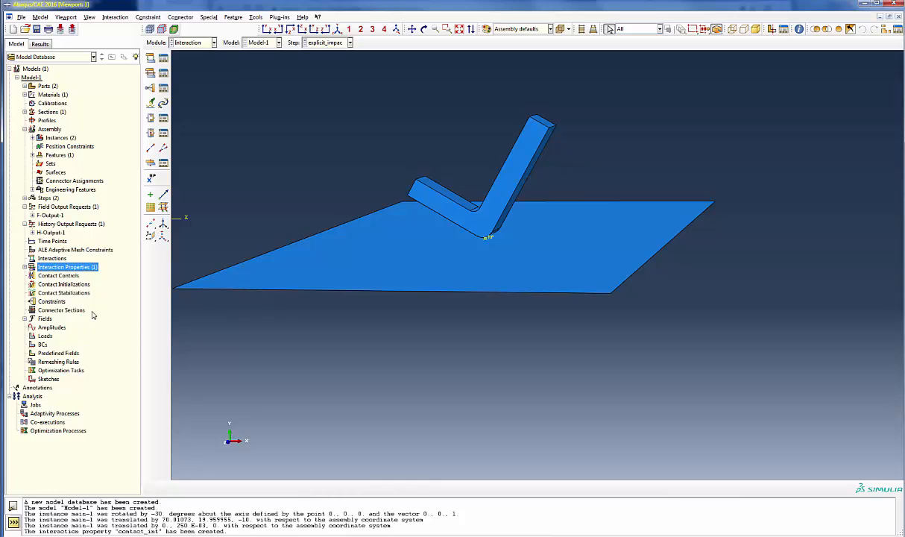
double_click(53, 259)
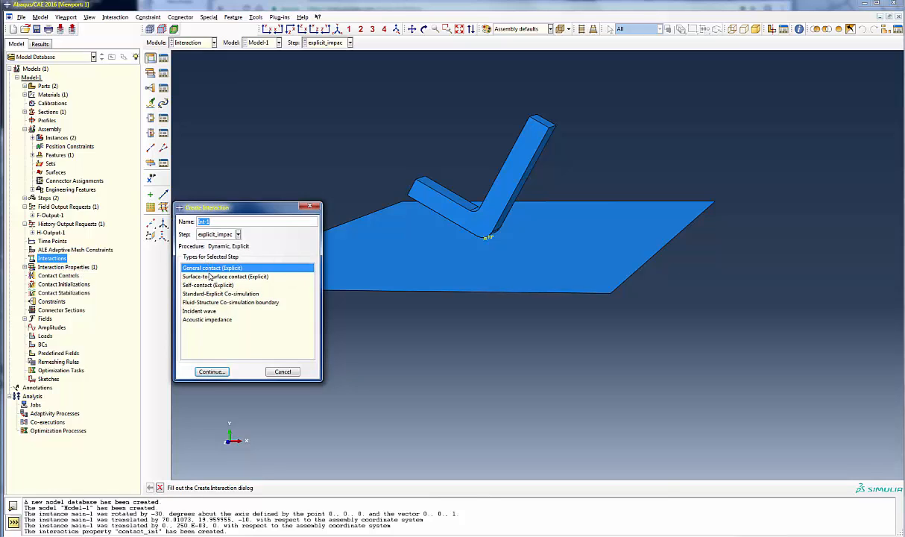
left_click(209, 371)
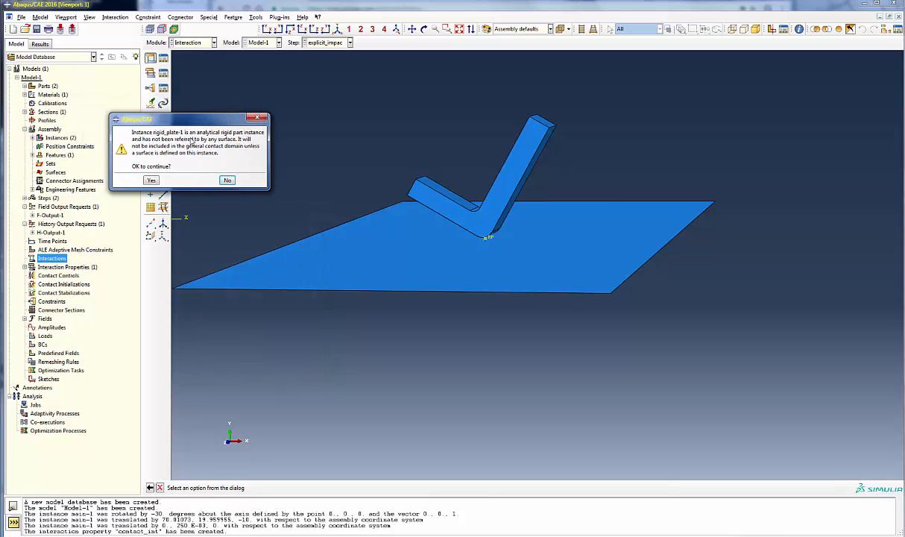
left_click(256, 119)
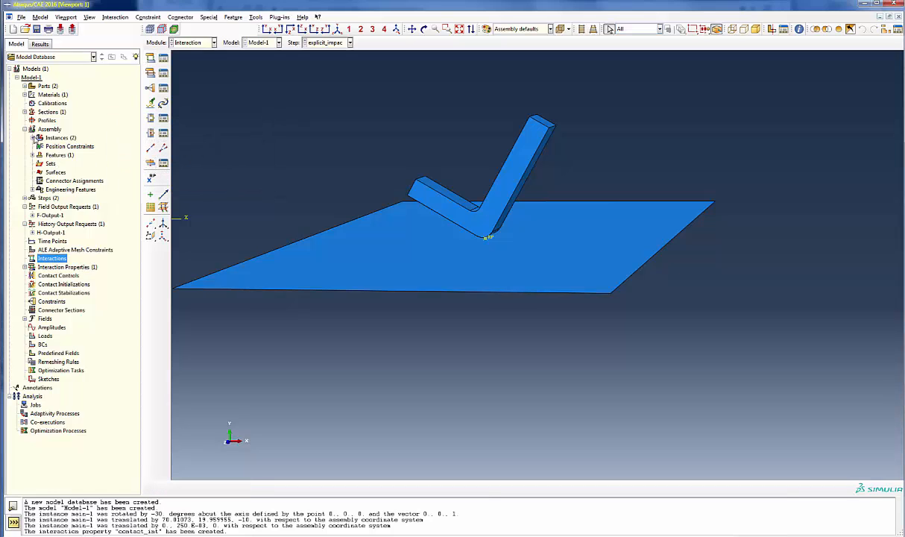
Create an assembly surface named rigid_surf on the Brown side of the rigid plate.
double_click(55, 172)
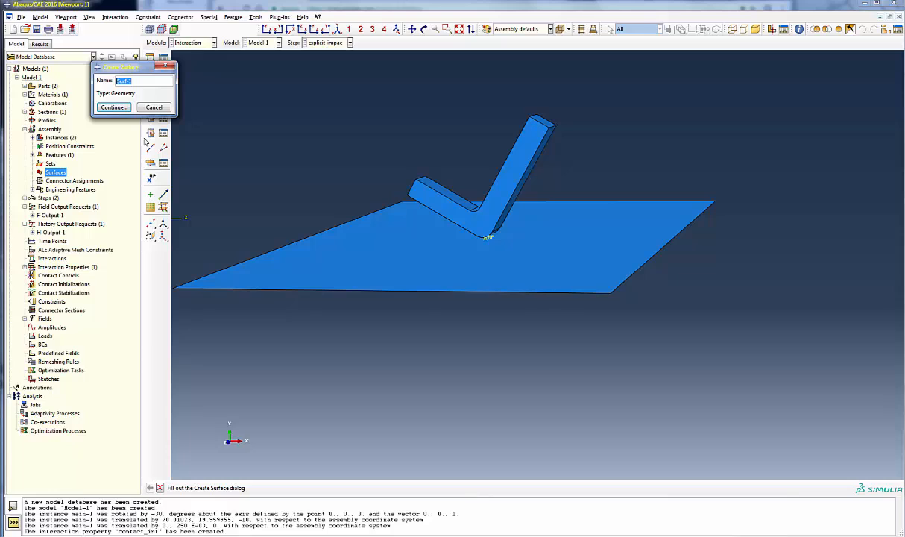
type("rigid_s")
left_click(114, 108)
left_click(383, 252)
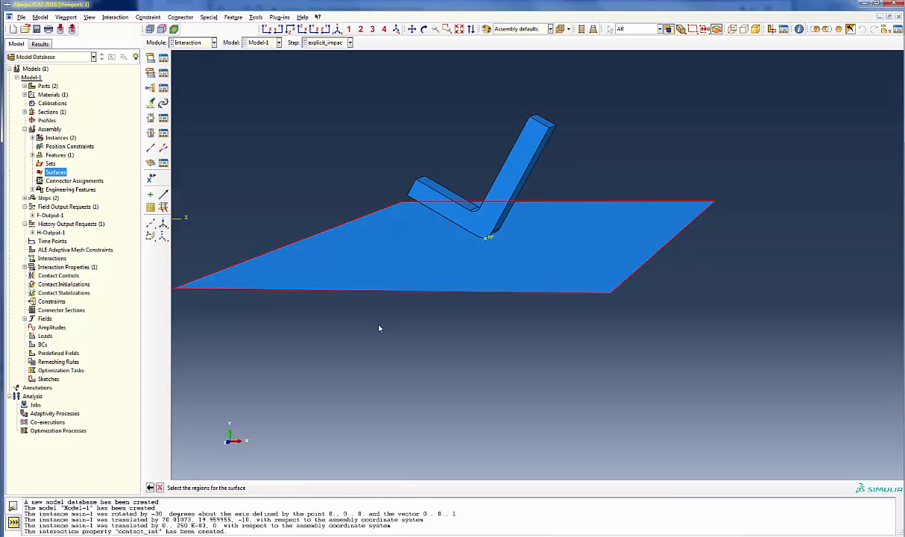
middle_click(379, 327)
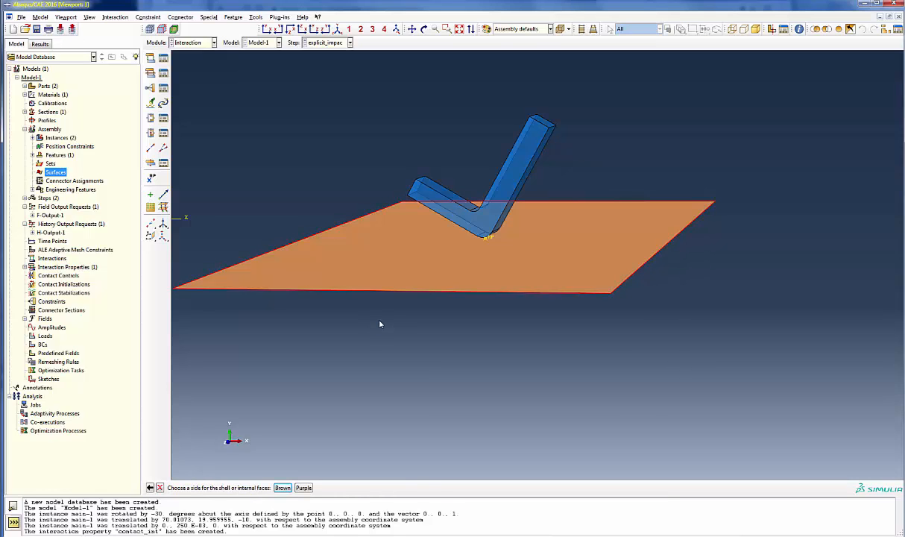
mouse_move(379, 324)
left_mouse_down("ctrl+alt")
mouse_move(388, 279)
mouse_move(381, 305)
left_mouse_up("ctrl+alt")
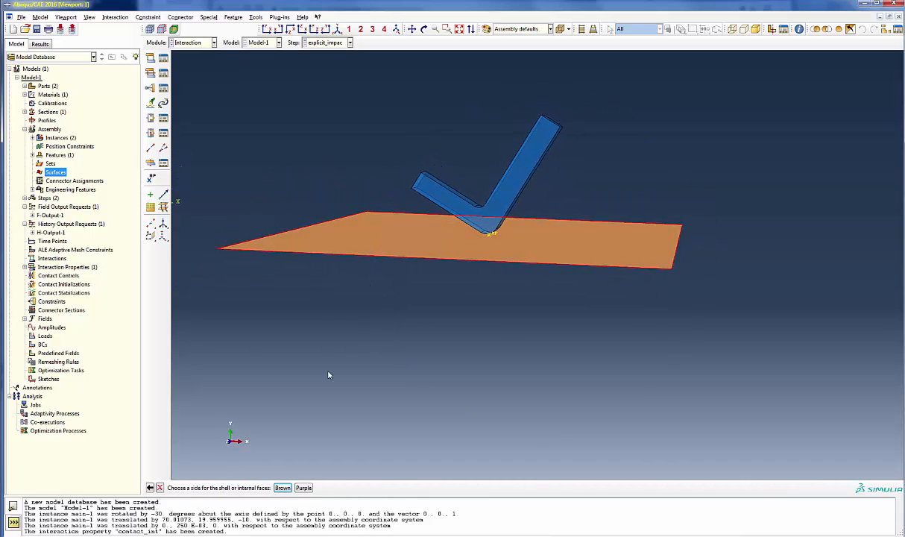
left_click(282, 487)
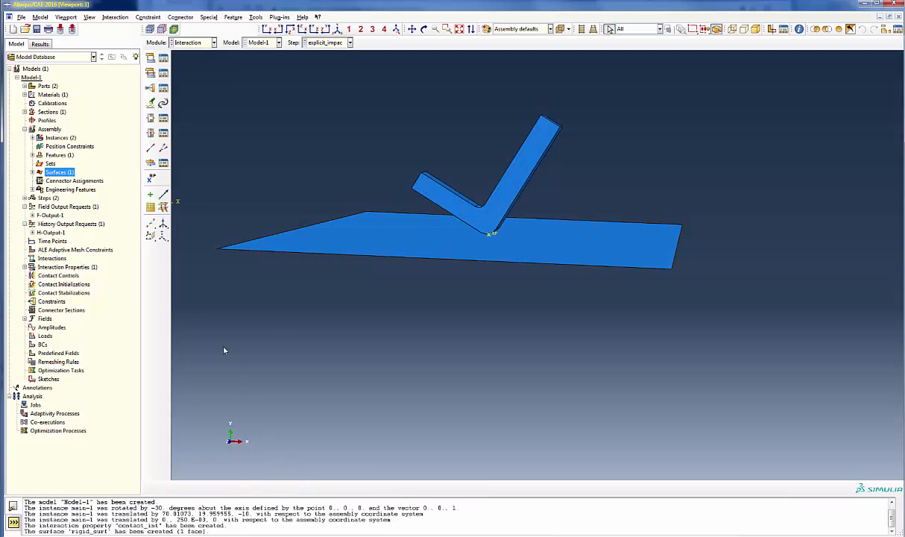
Create a General contact (Explicit) interaction named contact_explicit in step explicit_impac, covering all surfaces with self and using contact_int as global property.
double_click(52, 258)
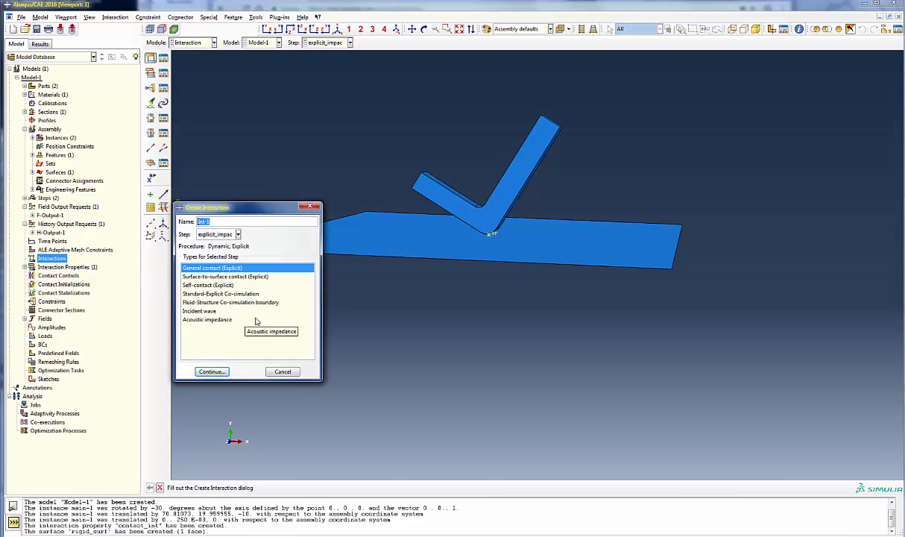
type("contact_explicit")
left_click(212, 372)
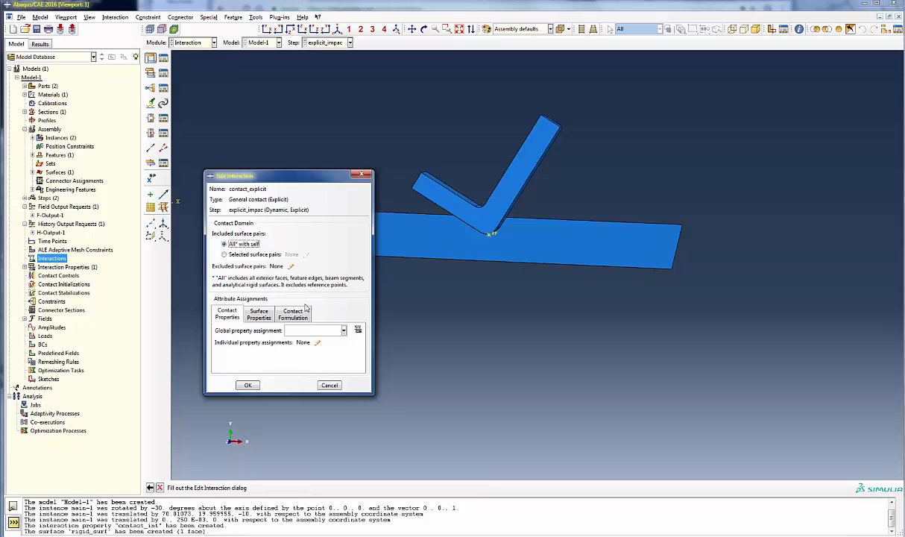
left_click(344, 331)
left_click(302, 342)
left_click(249, 384)
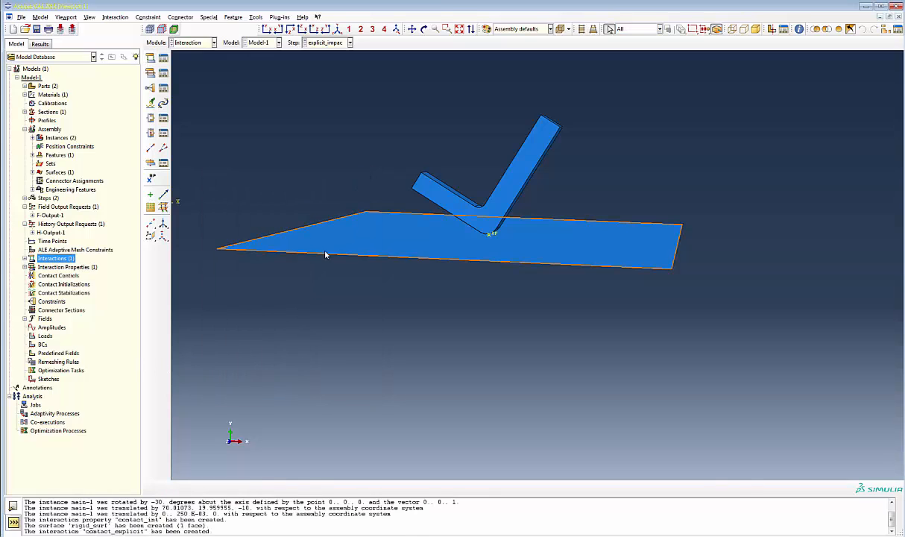
Create an ENCASTRE boundary condition named rigid_fixed in step explicit_impac at the rigid plate's reference point.
double_click(42, 344)
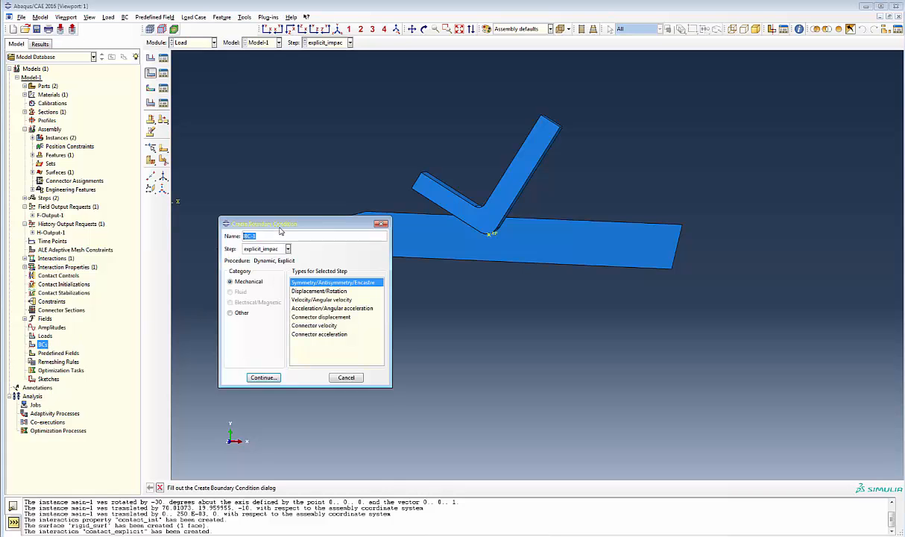
type("rigid_fixed")
left_click(262, 378)
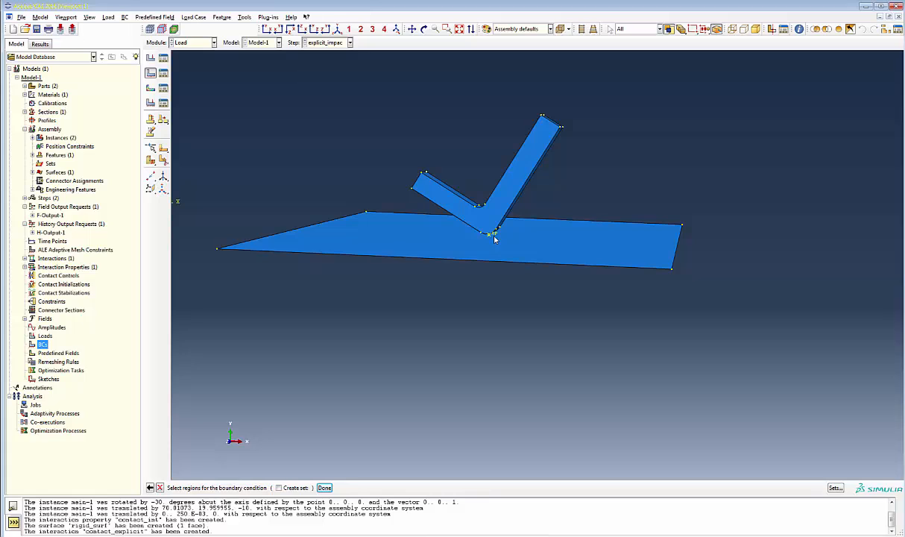
left_click(491, 235)
middle_click(442, 275)
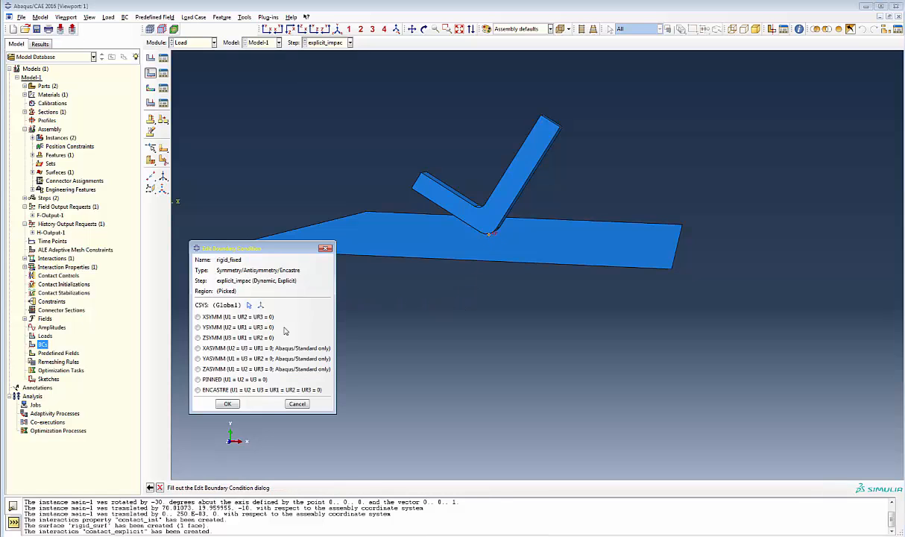
left_click(219, 389)
left_click(227, 403)
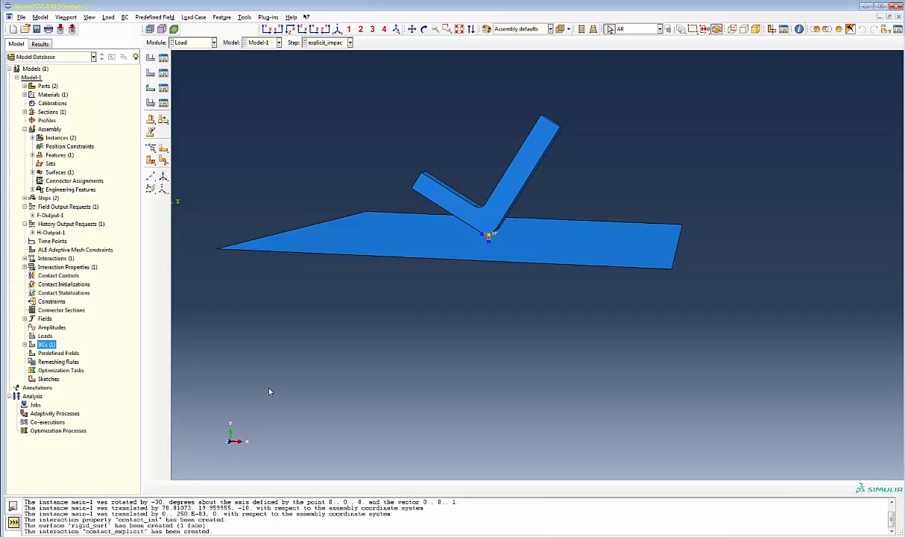
Start a mechanical Velocity predefined field named velocity_input in the Initial step.
double_click(74, 355)
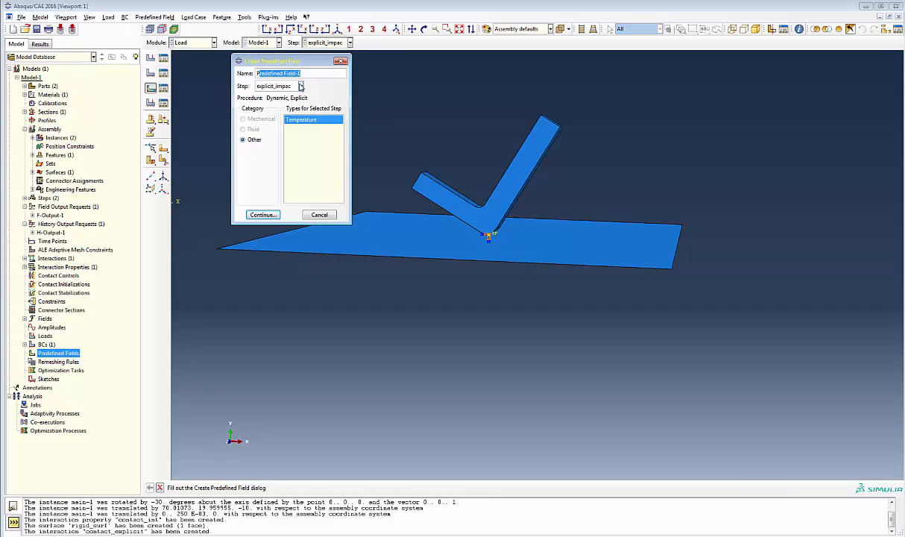
left_click(300, 85)
left_click(261, 94)
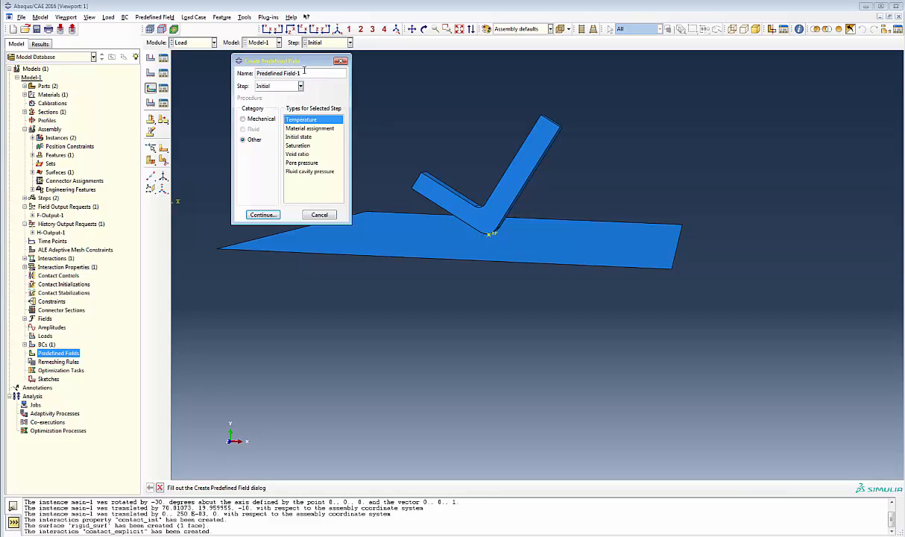
left_click_drag(304, 72, 254, 83)
type("velocity_input")
left_click(252, 120)
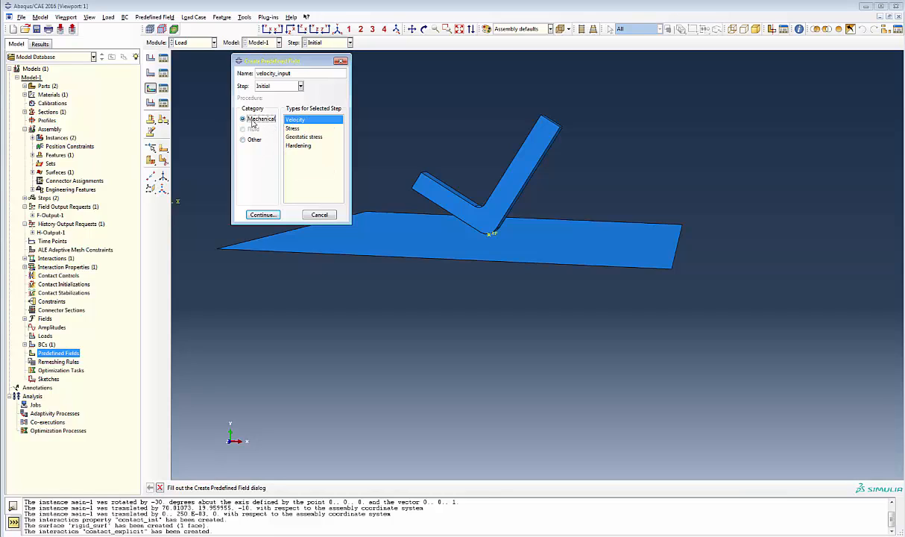
left_click(258, 214)
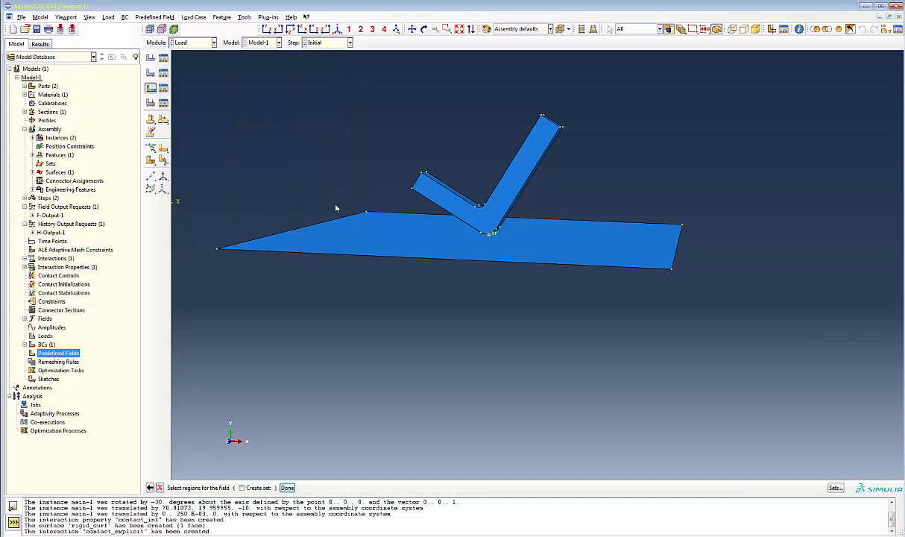
Apply the velocity field to the whole L-shaped part with V2 set to -10.
left_click_drag(400, 103, 567, 226)
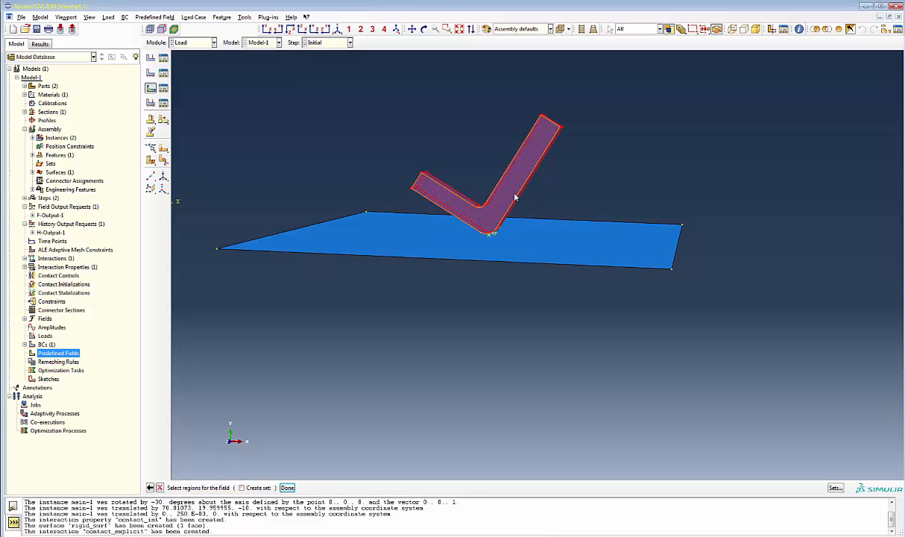
left_click(286, 487)
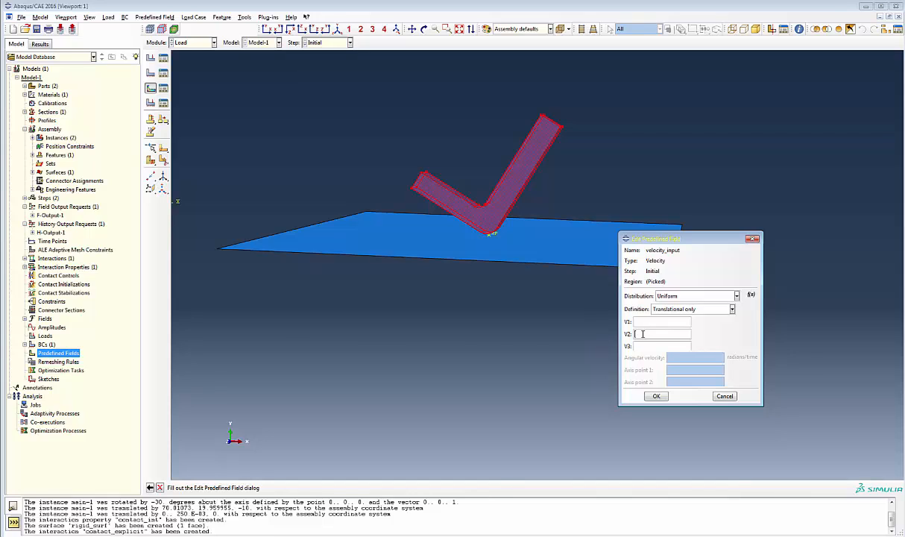
type("-10")
left_click(656, 397)
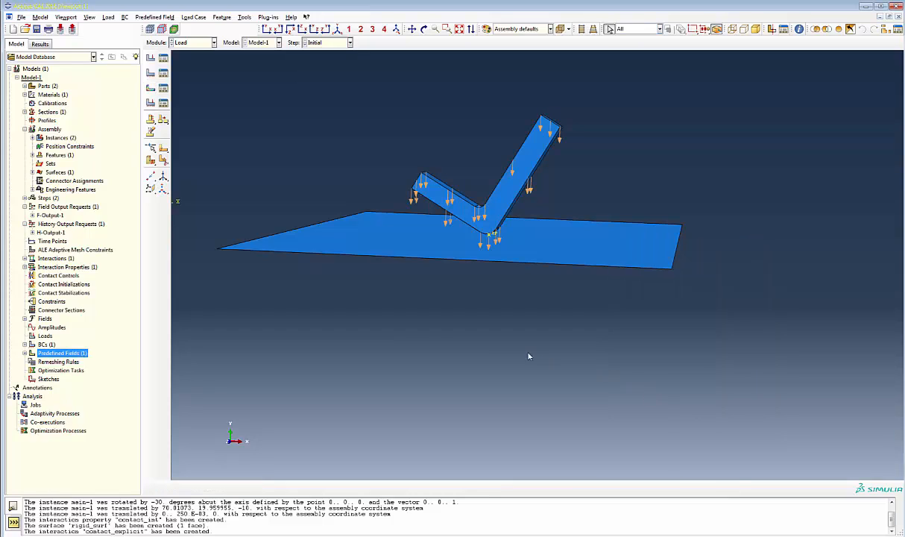
Switch to the Mesh module and show the part main as the object for meshing.
left_click(193, 43)
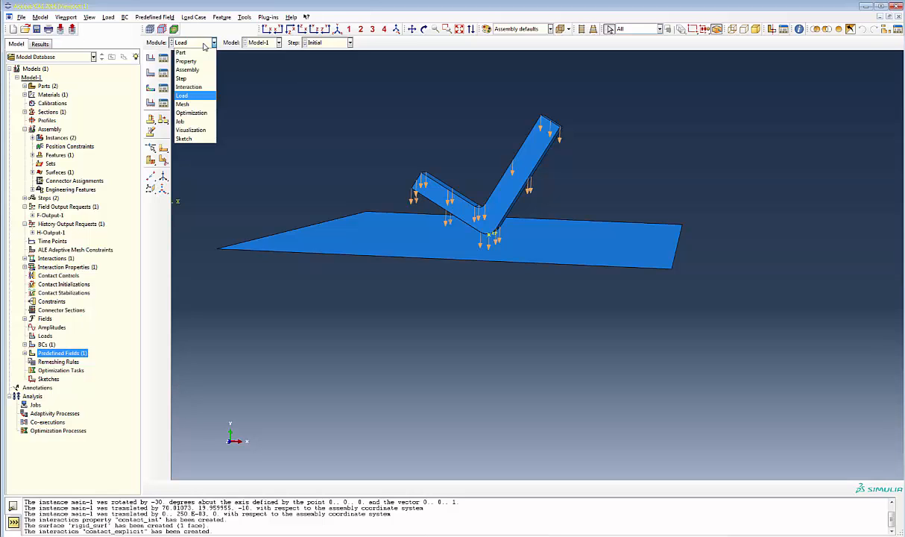
left_click(190, 104)
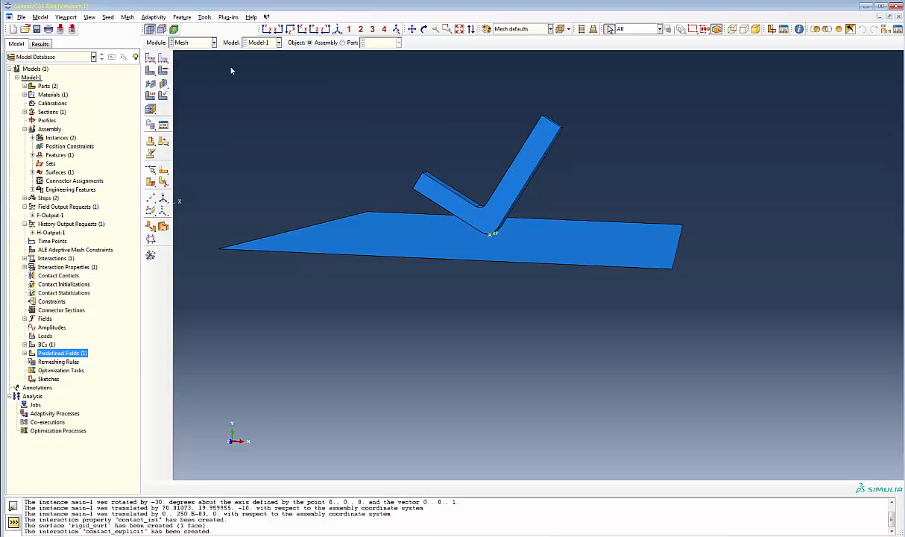
left_click(350, 43)
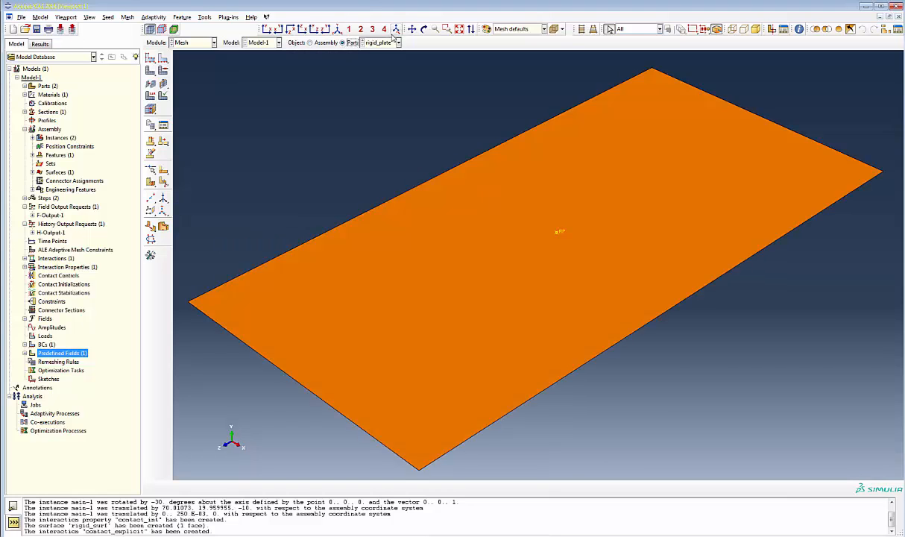
left_click(375, 43)
left_click(372, 52)
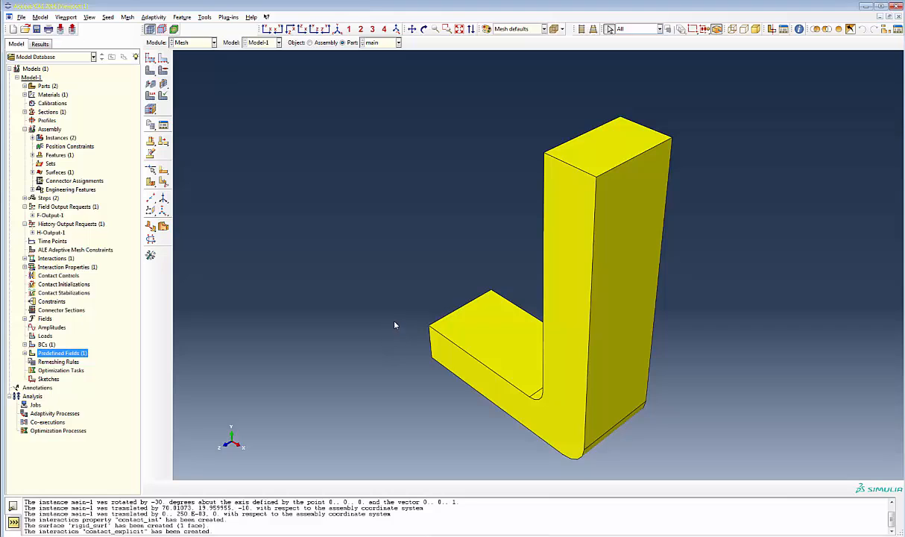
scroll(395, 325, "up", 5)
middle_click_drag(426, 293, 334, 227, "ctrl+alt")
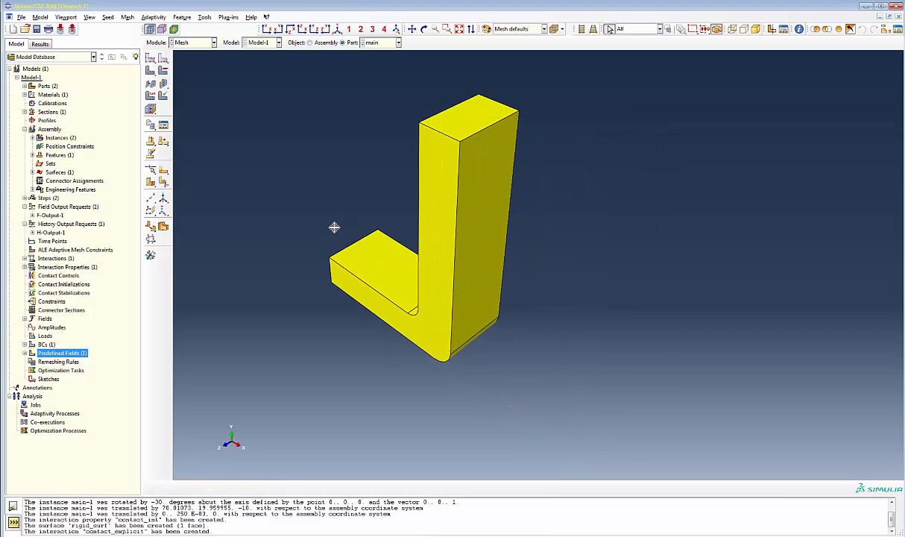
Assign linear Explicit 3D Stress elements with reduced integration to main and accept Hex sweep mesh controls with the Advancing front algorithm.
left_click(153, 97)
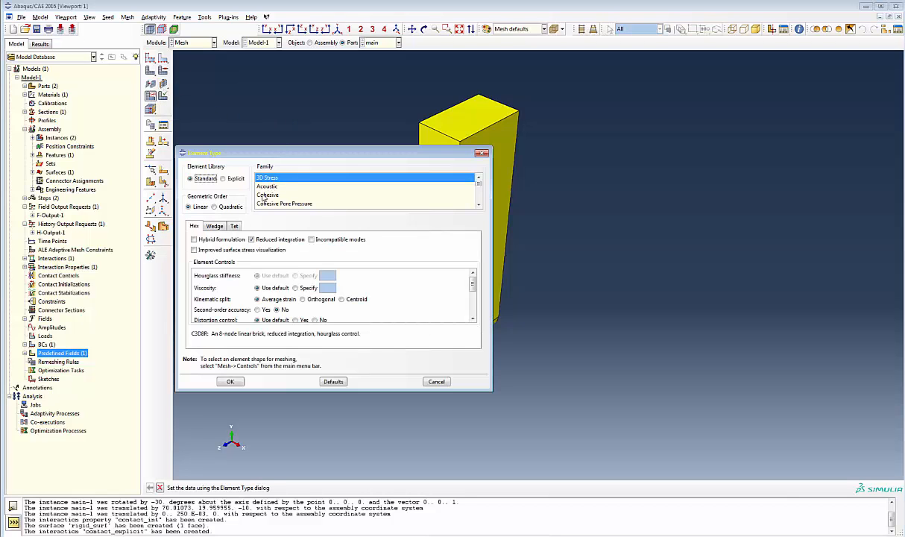
left_click(223, 178)
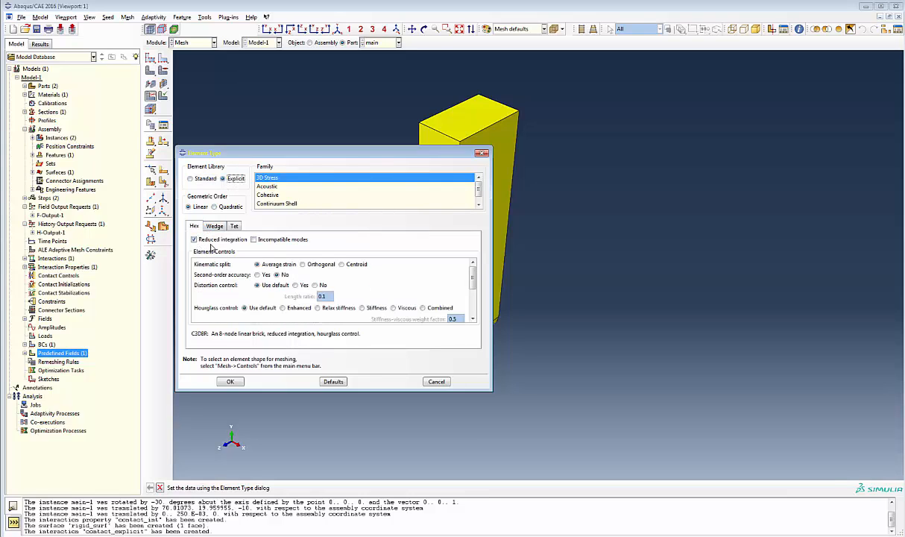
left_click(230, 381)
left_click(164, 71)
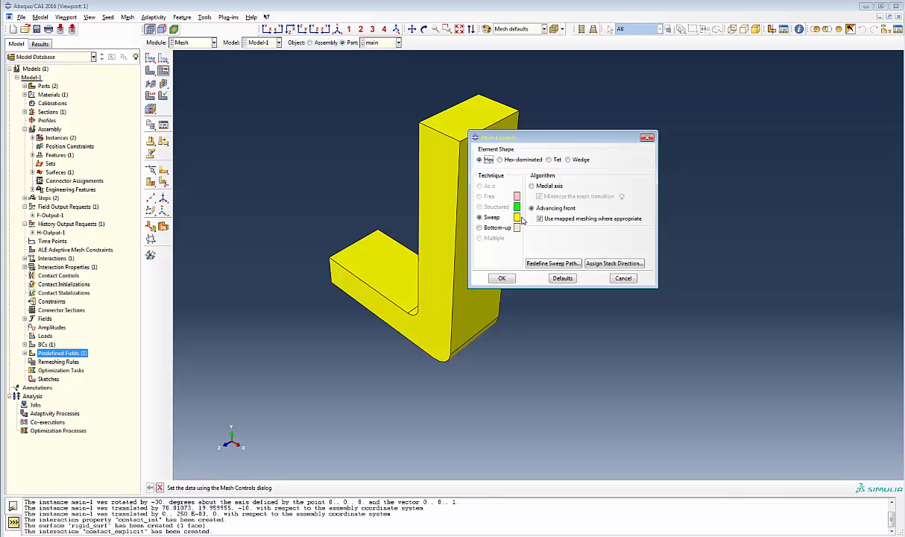
left_click(501, 278)
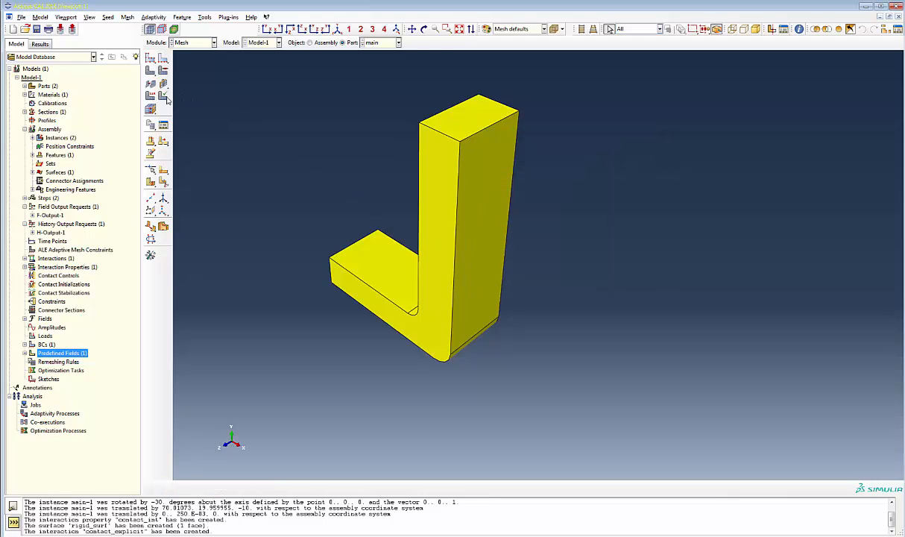
Seed the part main with an approximate global size of 1.25 and generate its mesh.
left_click(151, 60)
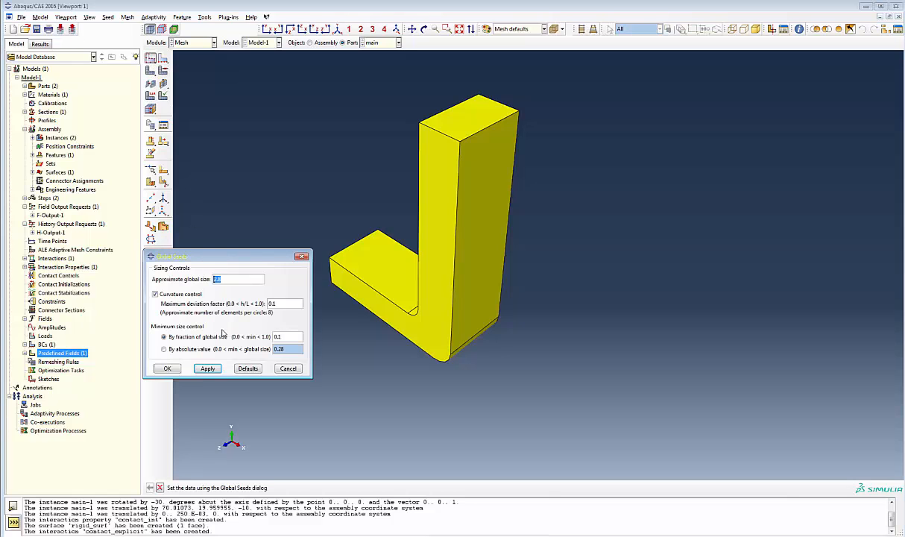
type("1.25")
left_click(170, 369)
left_click(150, 58)
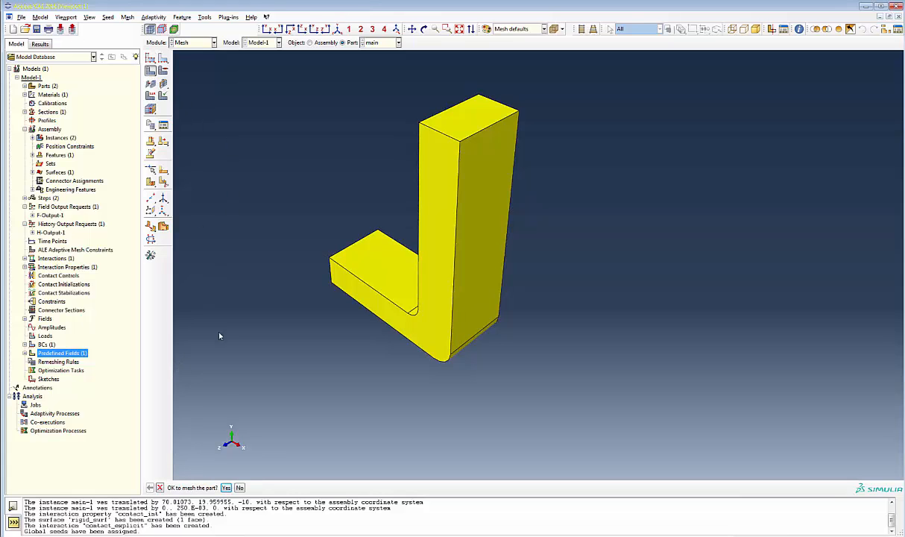
left_click(240, 486)
left_click_drag(377, 231, 327, 339, "ctrl+alt")
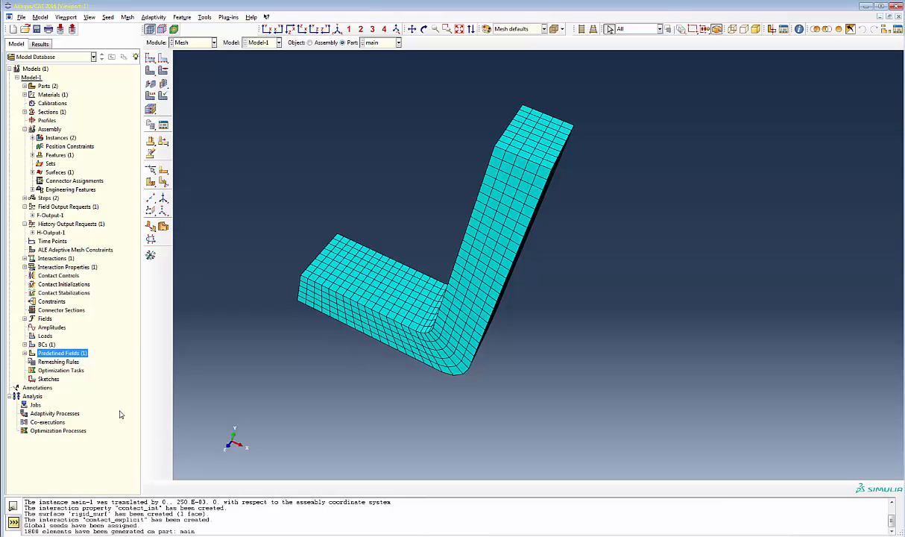
Create an analysis job named soln_impact_explicit from Model-1 with the default job settings.
double_click(35, 404)
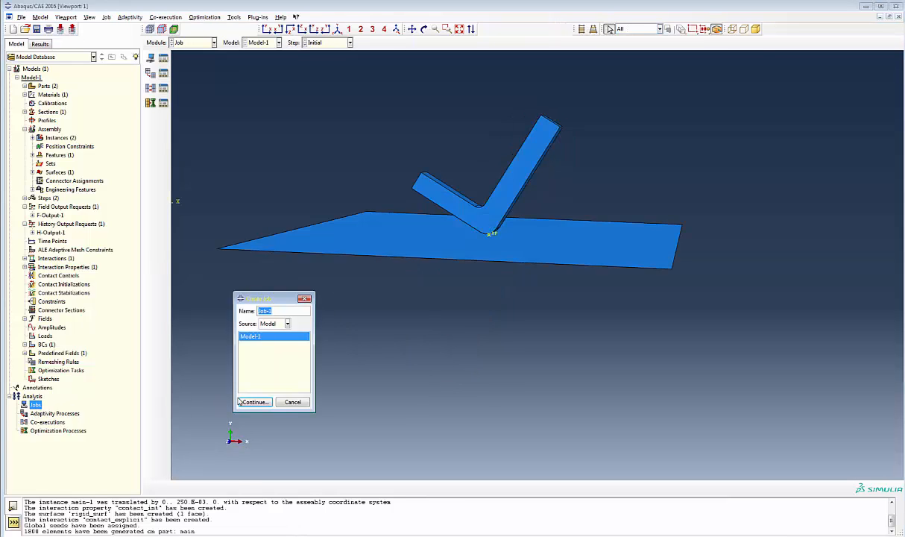
type("sc")
type("ln_impac")
type("t_explicit")
left_click(250, 401)
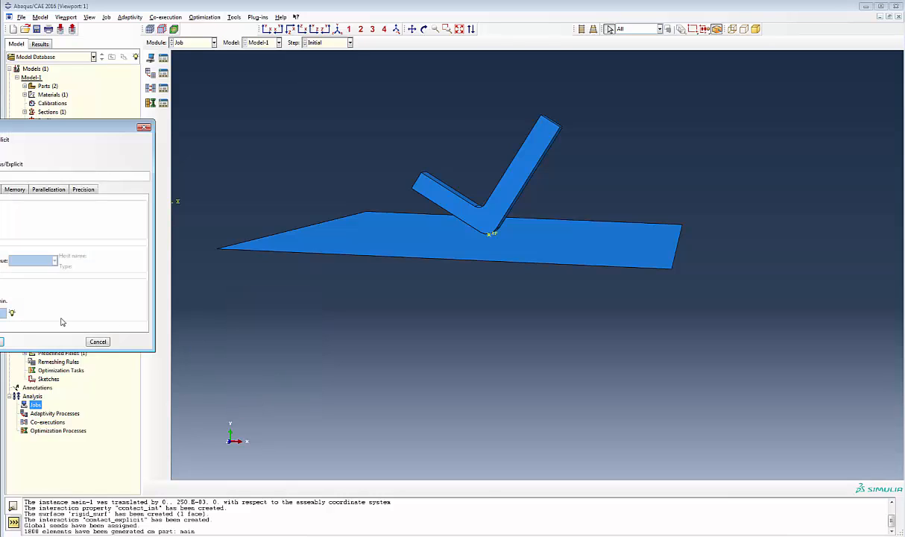
left_click(2, 341)
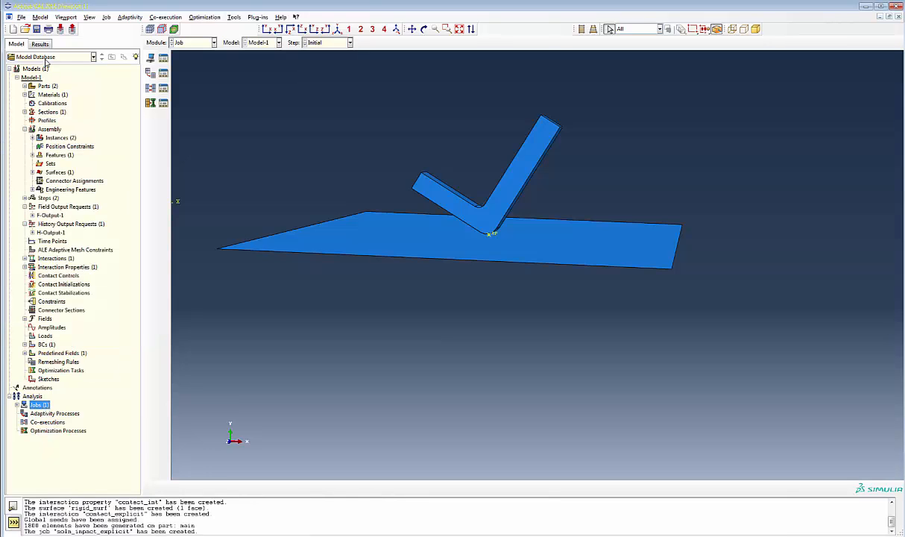
Submit the job soln_impact_explicit for analysis, overwriting its existing job files.
left_click(16, 404)
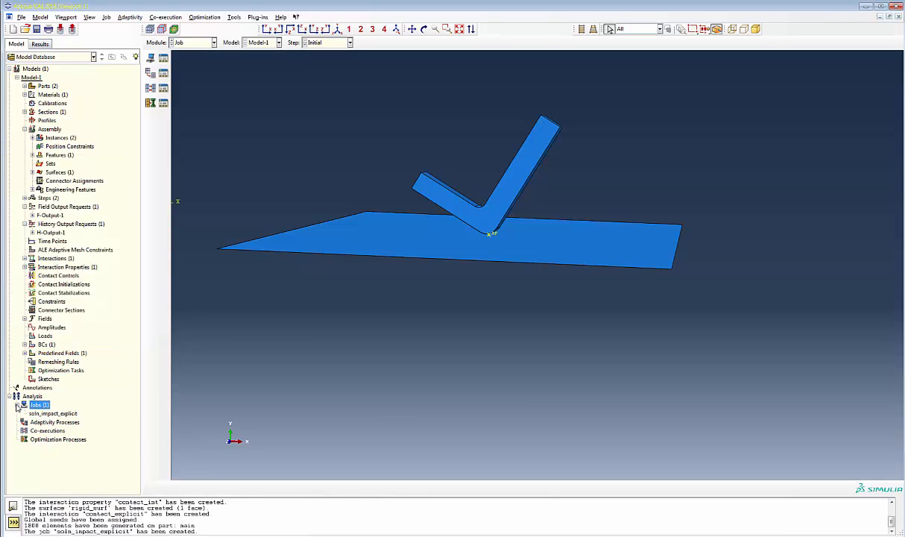
right_click(37, 415)
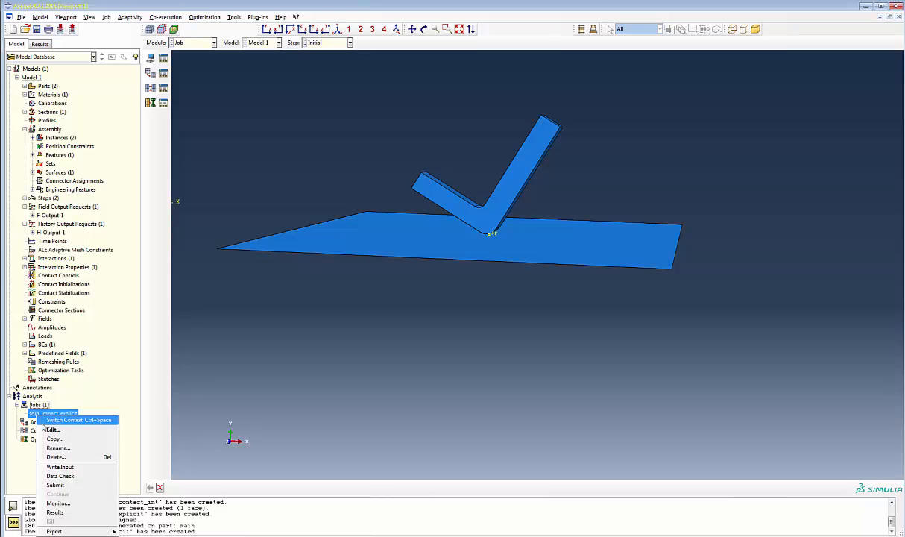
left_click(56, 485)
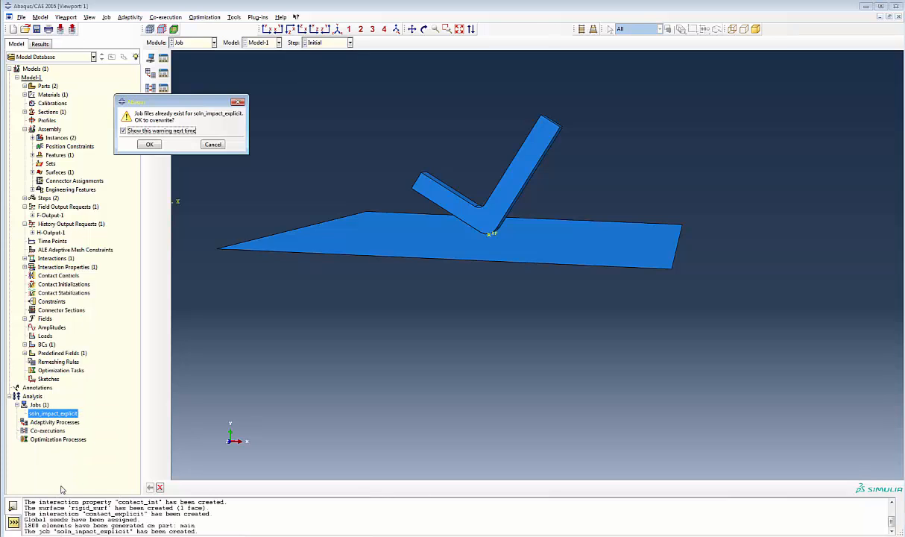
left_click(148, 144)
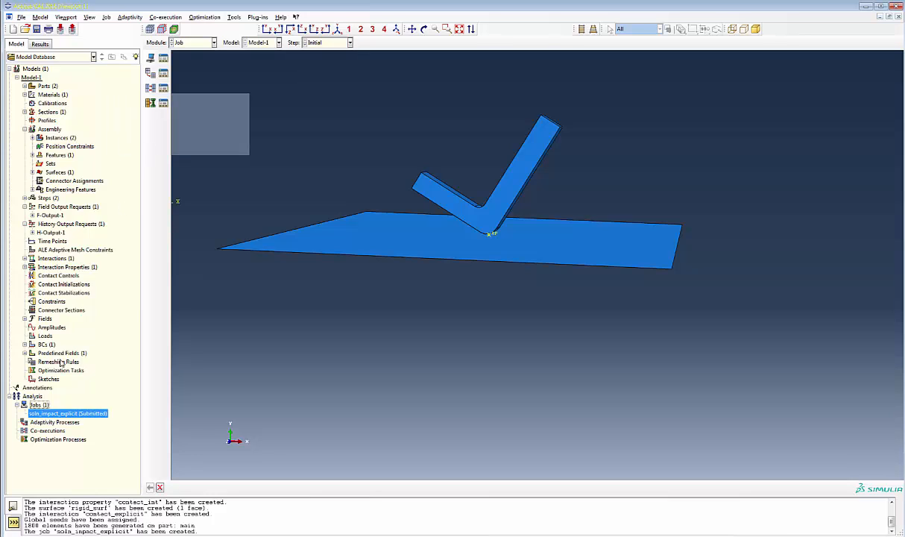
Monitor the running soln_impact_explicit job with an enlarged increment table and check its warnings.
right_click(74, 414)
left_click(97, 501)
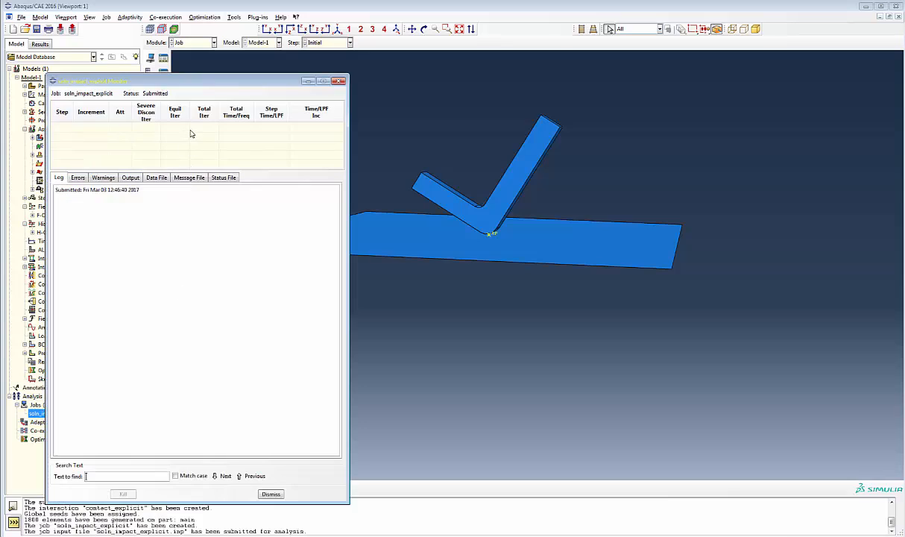
left_click_drag(181, 170, 158, 247)
left_click(105, 256)
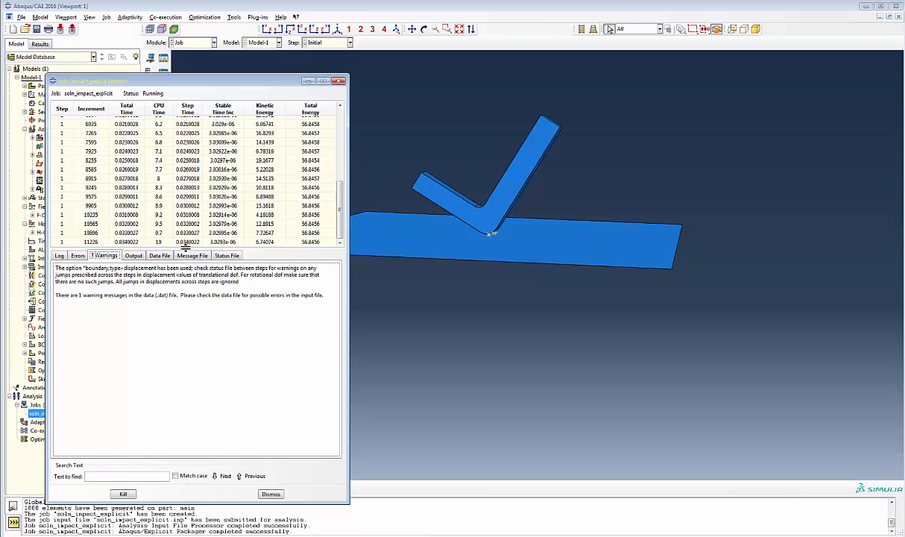
Follow the running job's increments in an enlarged monitor table until the analysis ends, and close the monitor.
left_click_drag(177, 239, 178, 320)
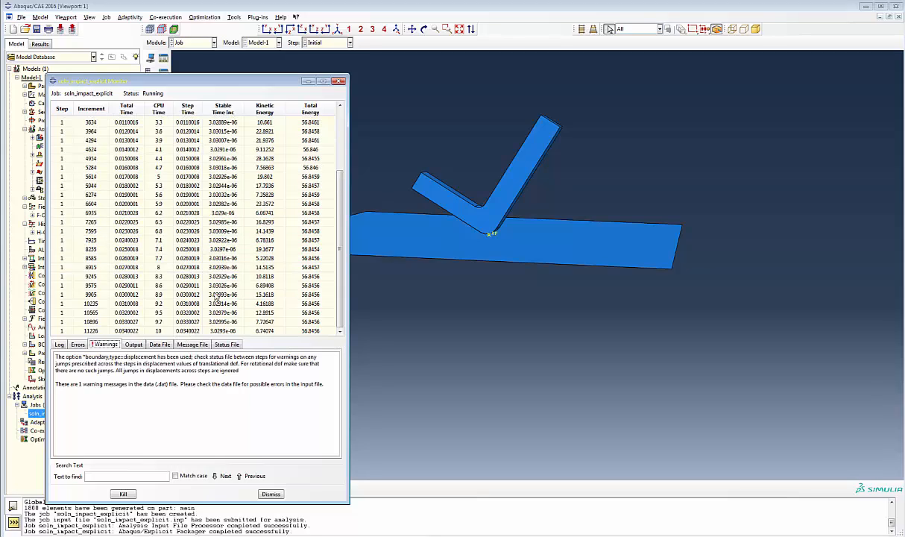
scroll(215, 296, "up", 5)
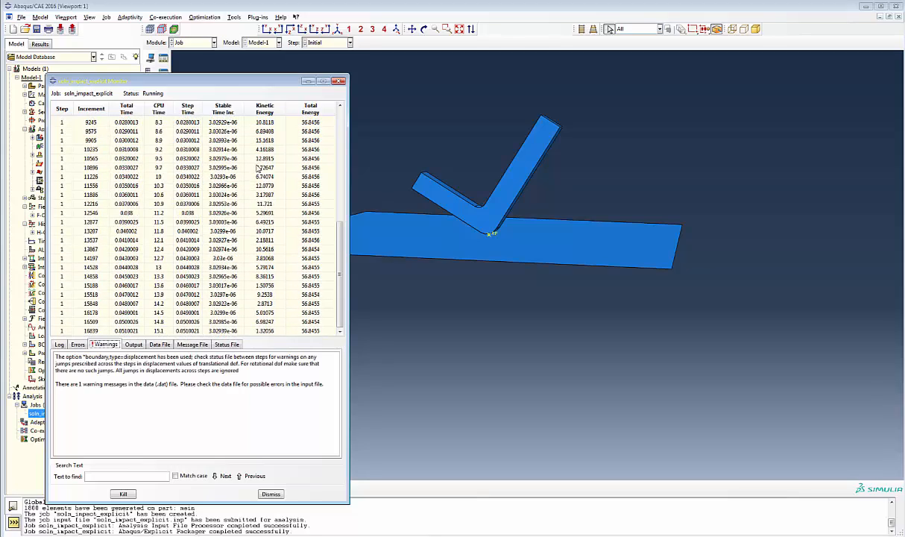
scroll(257, 169, "up", 8)
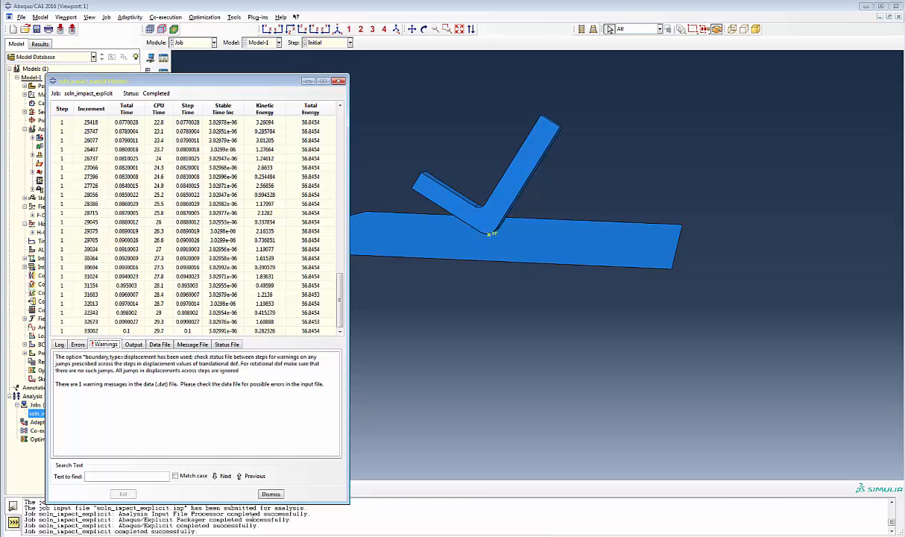
left_click(269, 493)
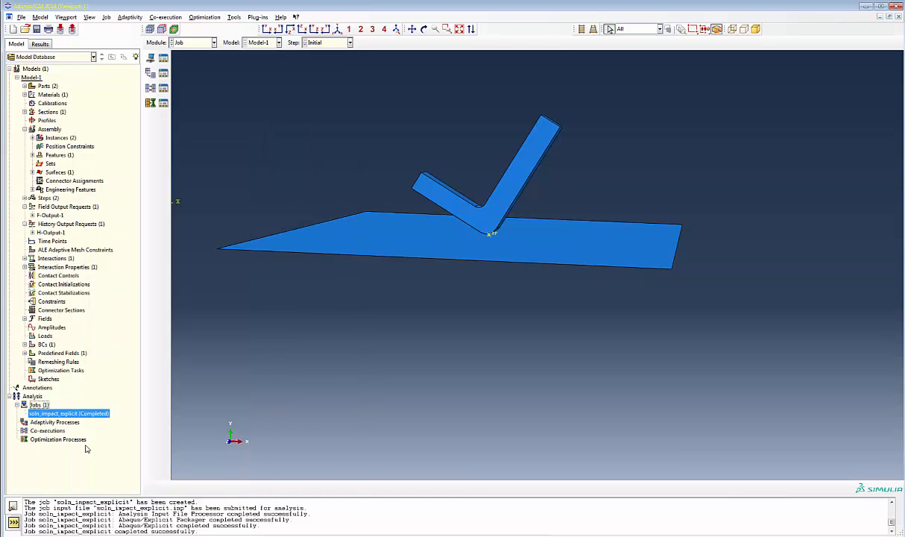
Open the results of soln_impact_explicit and plot the whole-model artificial strain energy (ALLAE) and internal energy (ALLIE) histories.
right_click(93, 419)
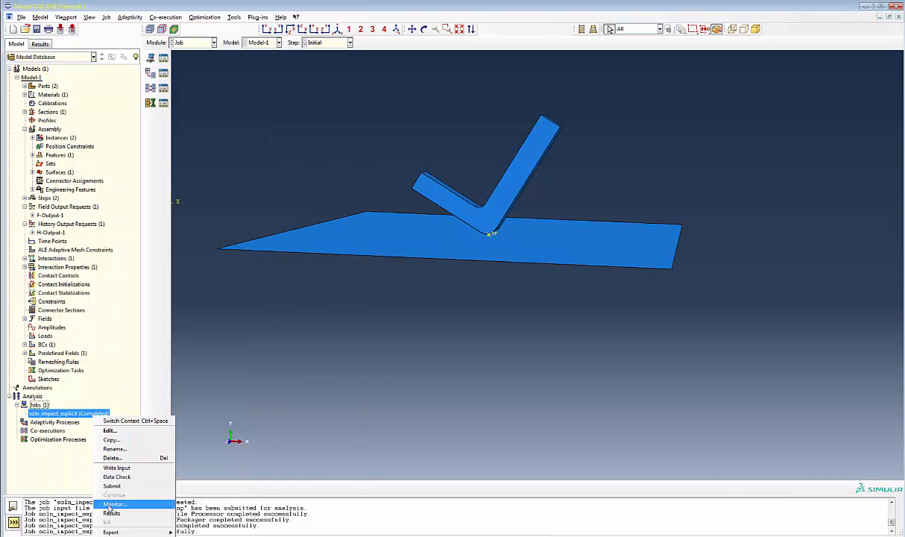
left_click(107, 490)
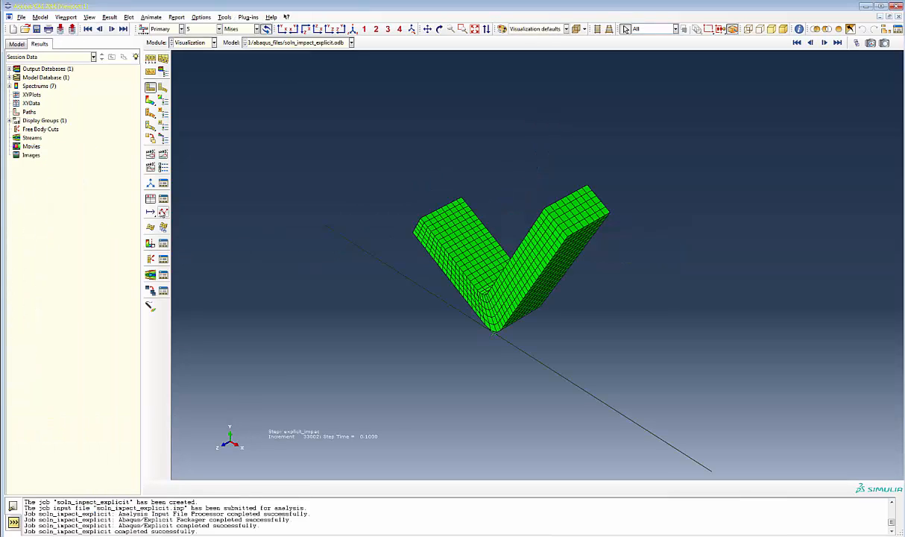
left_click(150, 198)
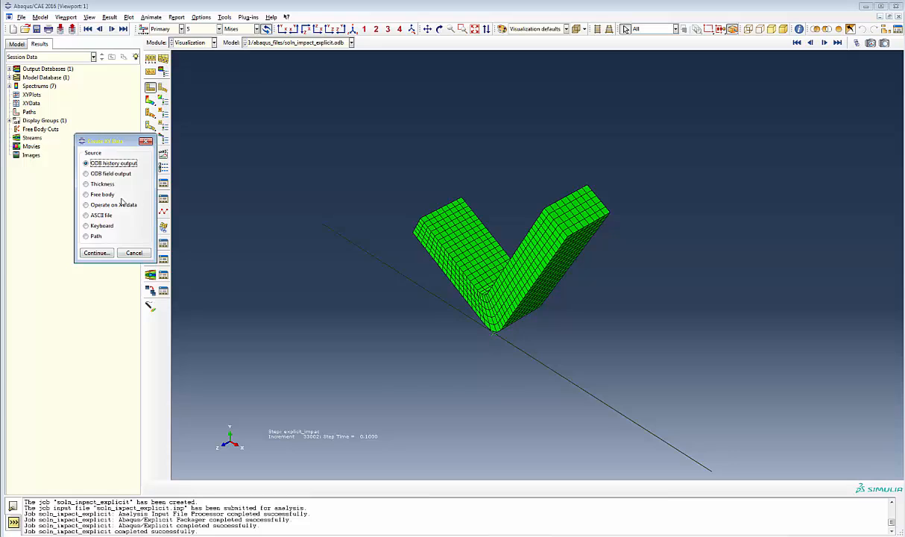
left_click(100, 253)
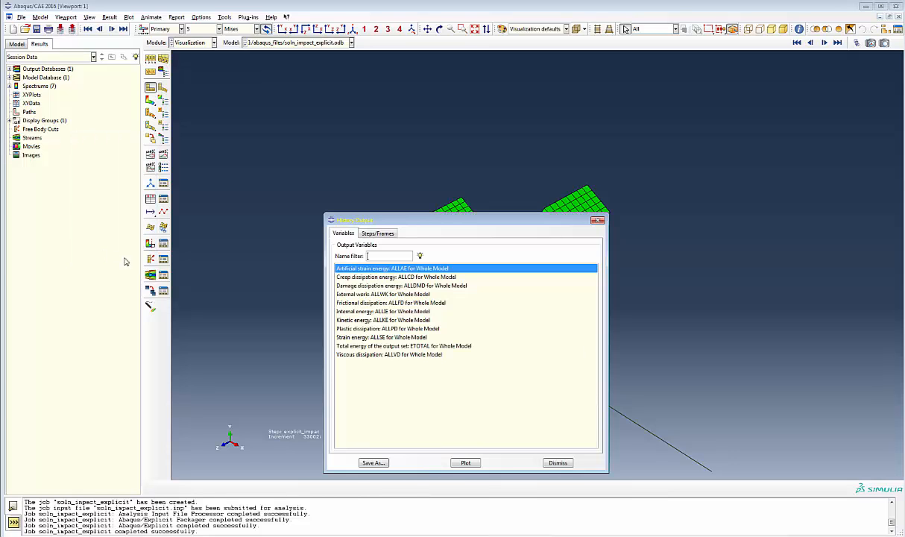
left_click(351, 311, "ctrl")
left_click(466, 463)
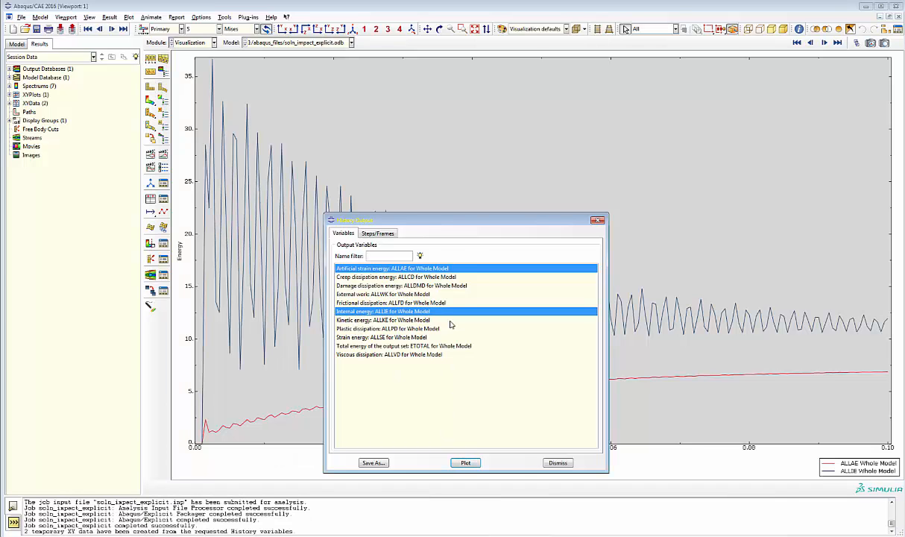
mouse_move(456, 221)
left_mouse_down()
mouse_move(410, 168)
mouse_move(97, 175)
mouse_move(484, 62)
mouse_move(572, 7)
left_mouse_up()
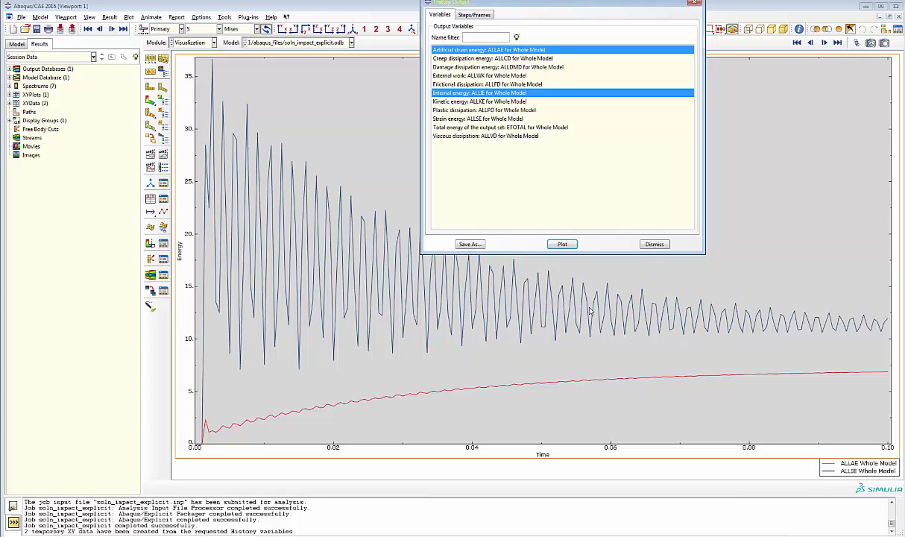
left_click(653, 245)
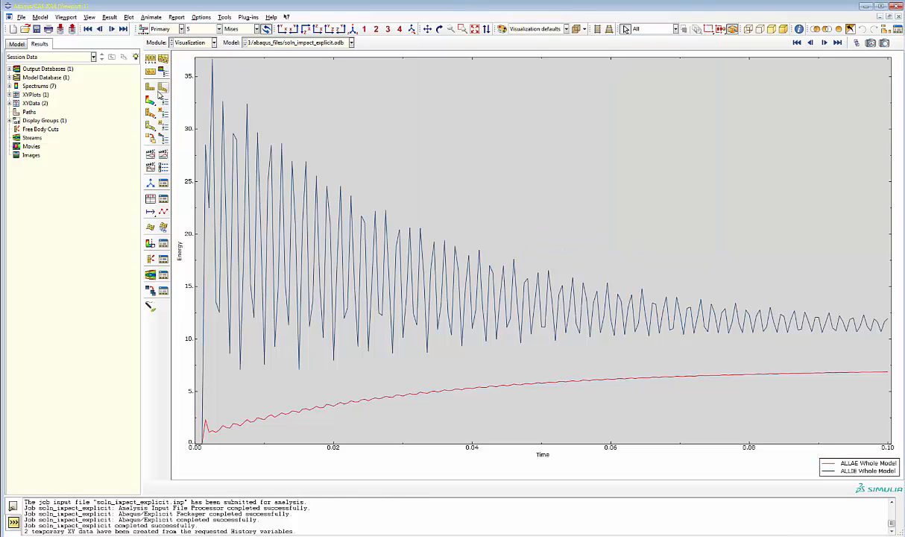
Turn off reduced integration in the explicit linear 3D Stress hex element type of the part main.
left_click(211, 43)
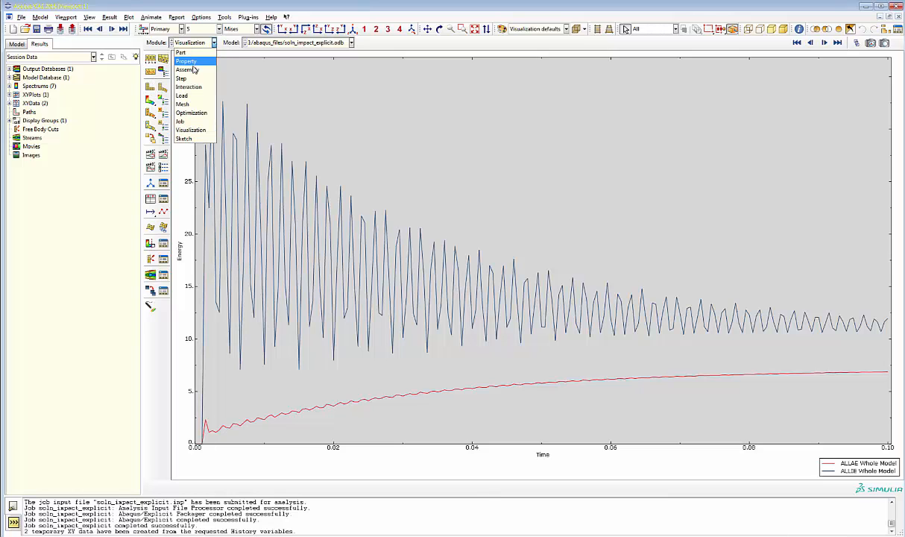
left_click(182, 103)
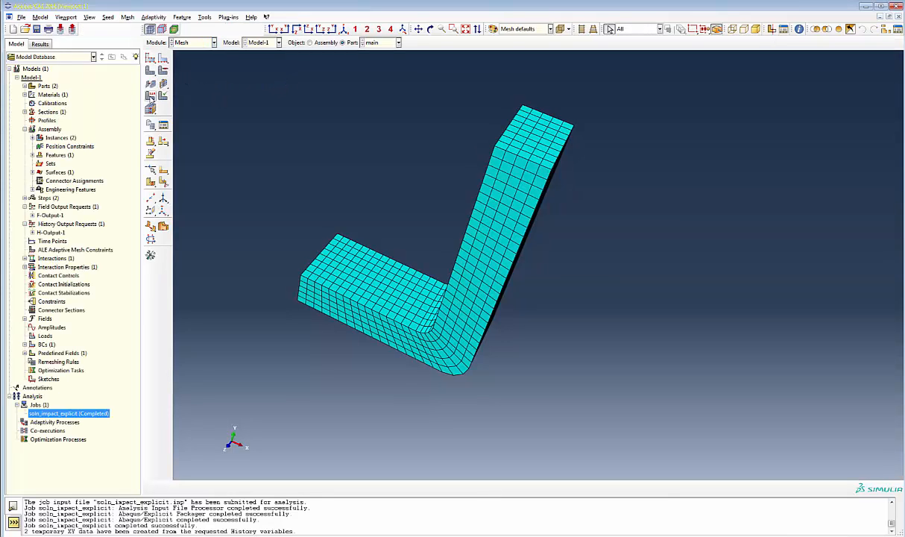
left_click(150, 94)
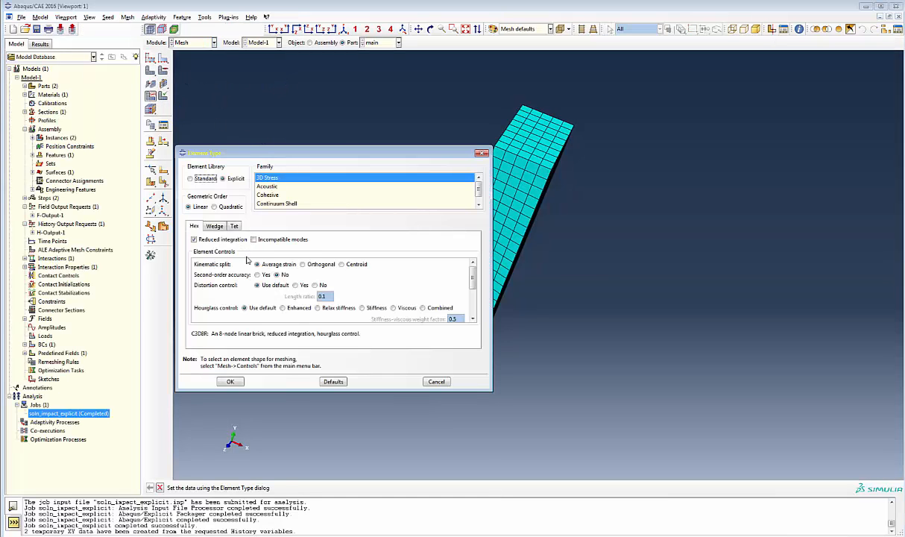
left_click(194, 239)
left_click(230, 381)
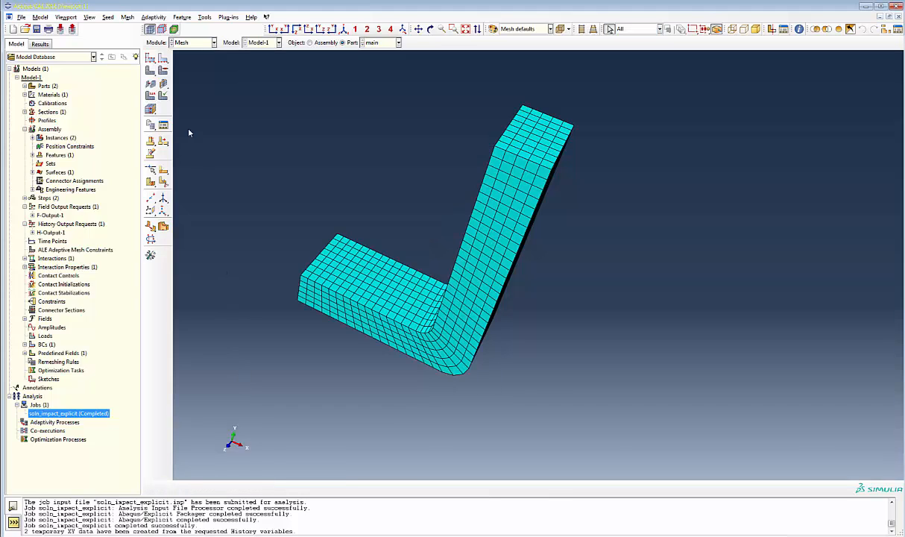
Reseed the part main with an approximate global size of 1.0, deleting the invalidated mesh, and regenerate the mesh.
left_click(151, 60)
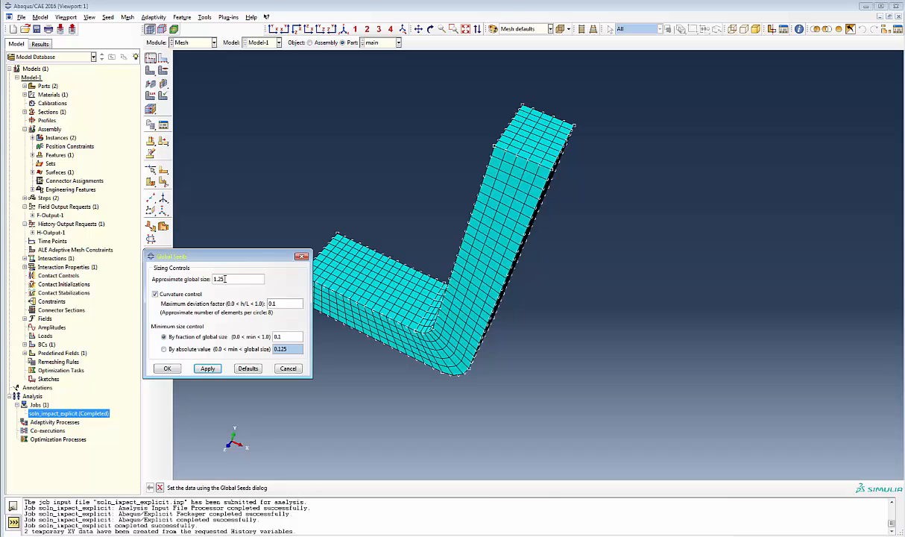
key("BackSpace")
key("BackSpace")
key("BackSpace")
left_click(167, 367)
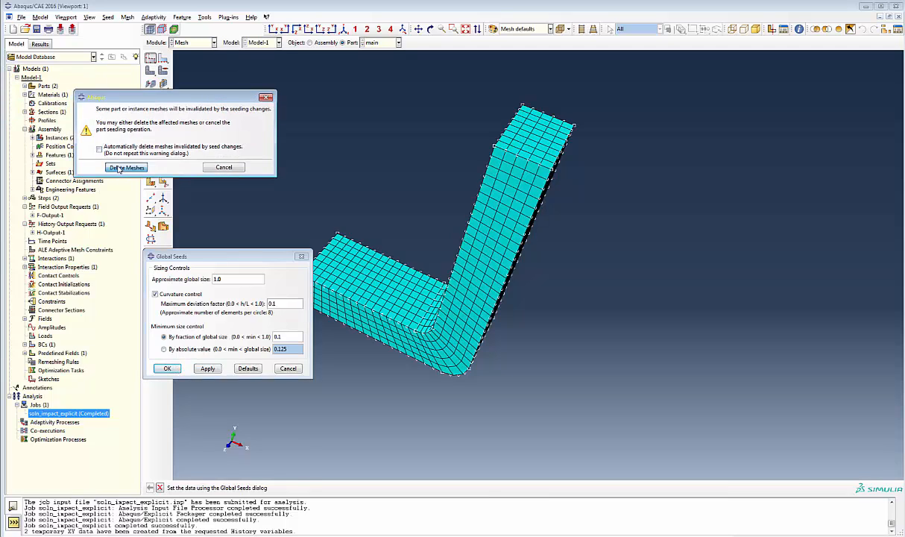
left_click(112, 159)
left_click(146, 69)
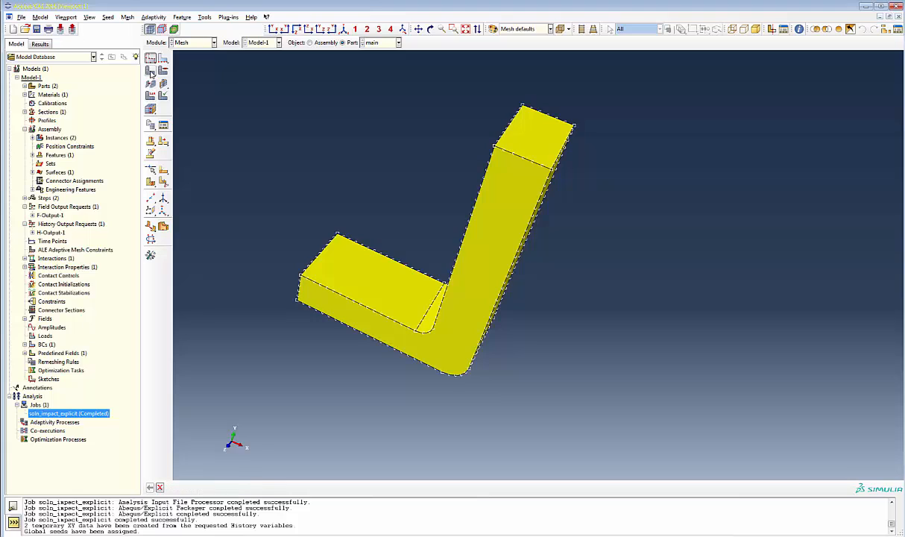
left_click(226, 487)
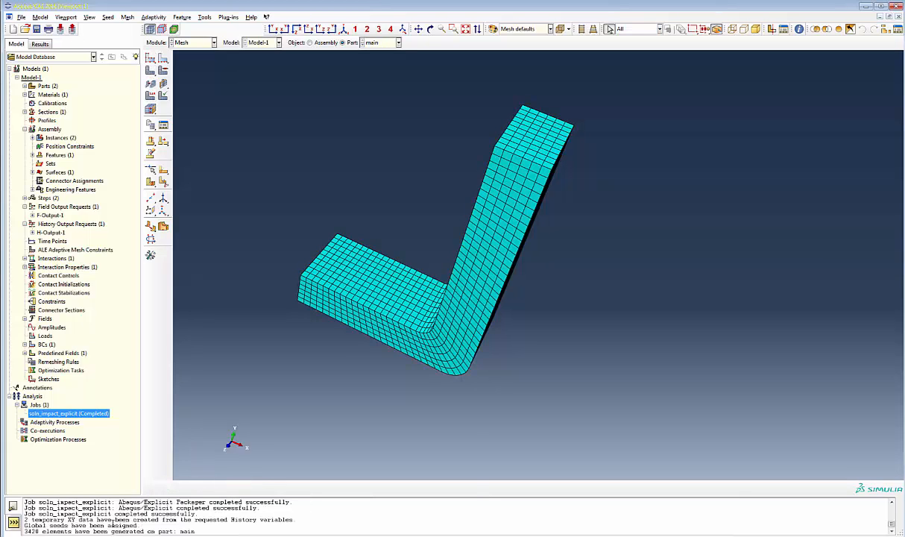
Resubmit the job soln_impact_explicit with the new mesh and monitor it through to the end of the run.
right_click(82, 417)
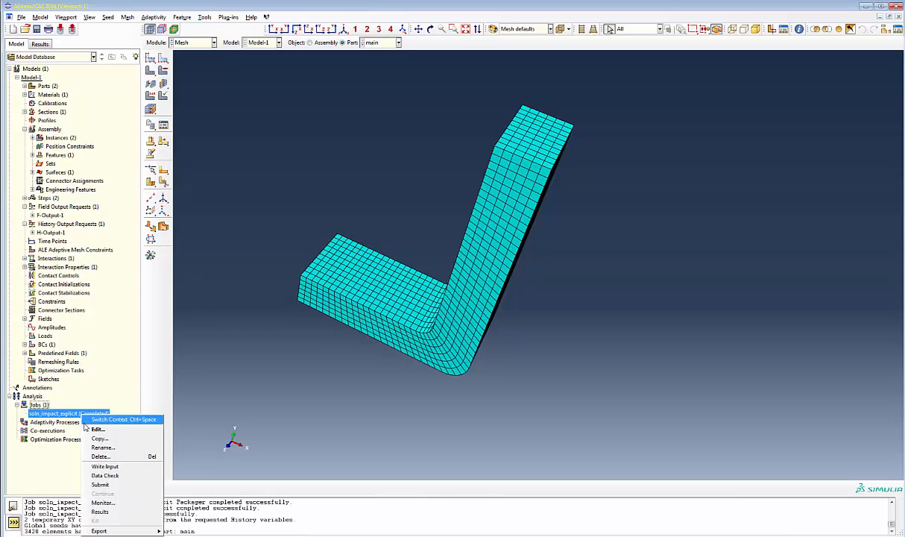
left_click(99, 485)
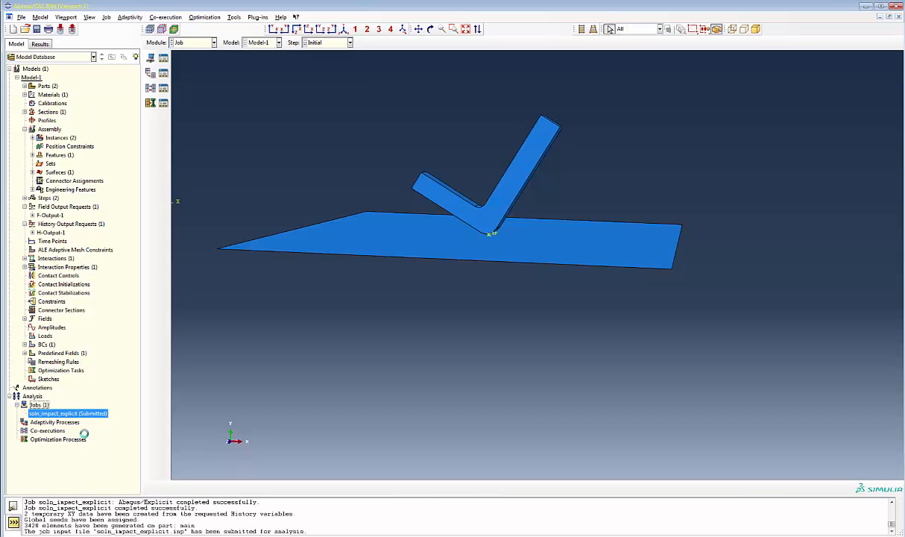
right_click(88, 413)
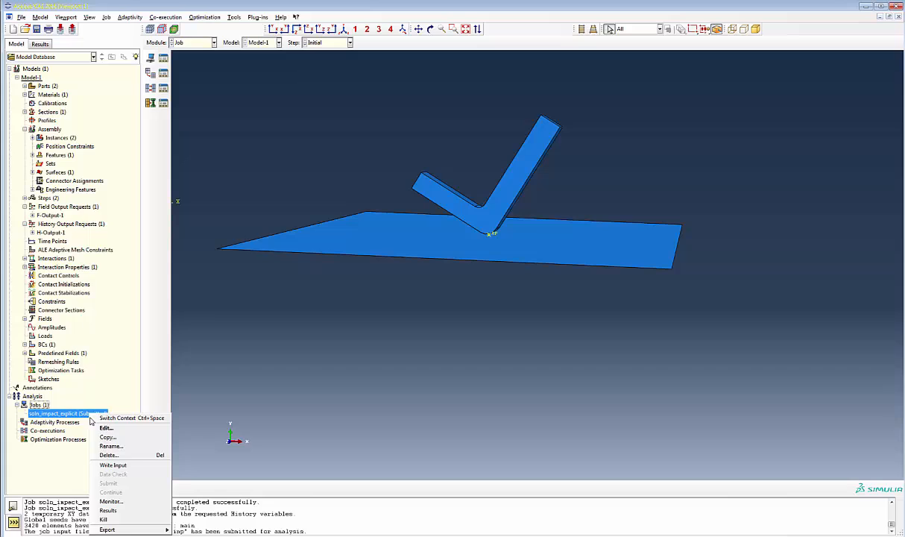
left_click(109, 501)
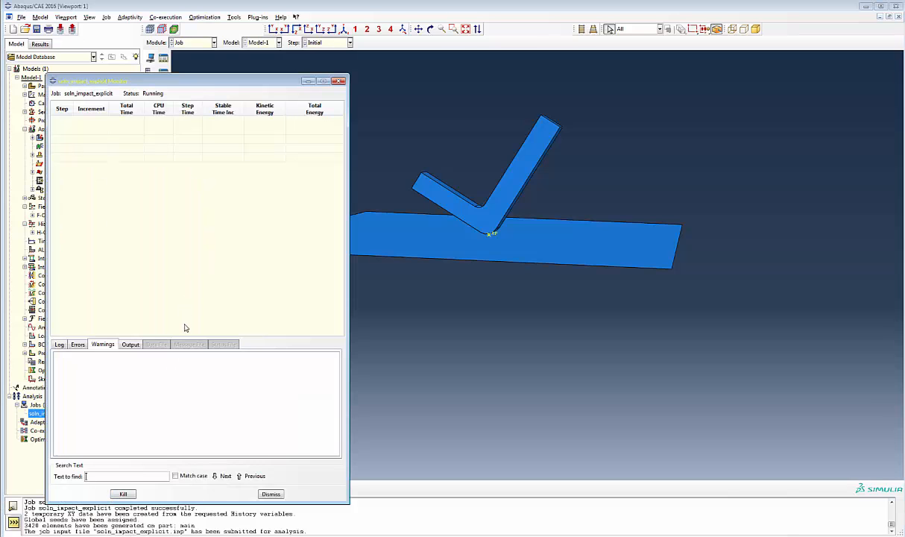
left_click_drag(185, 337, 183, 353)
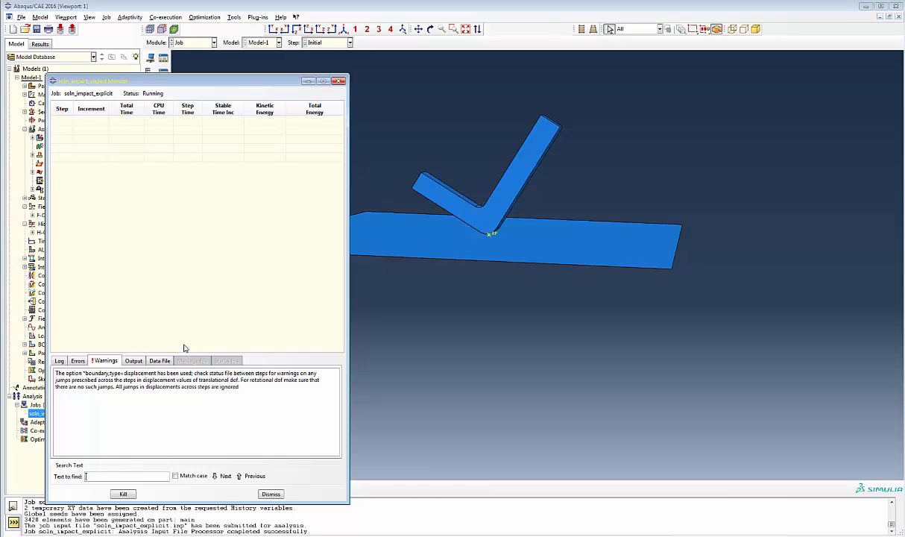
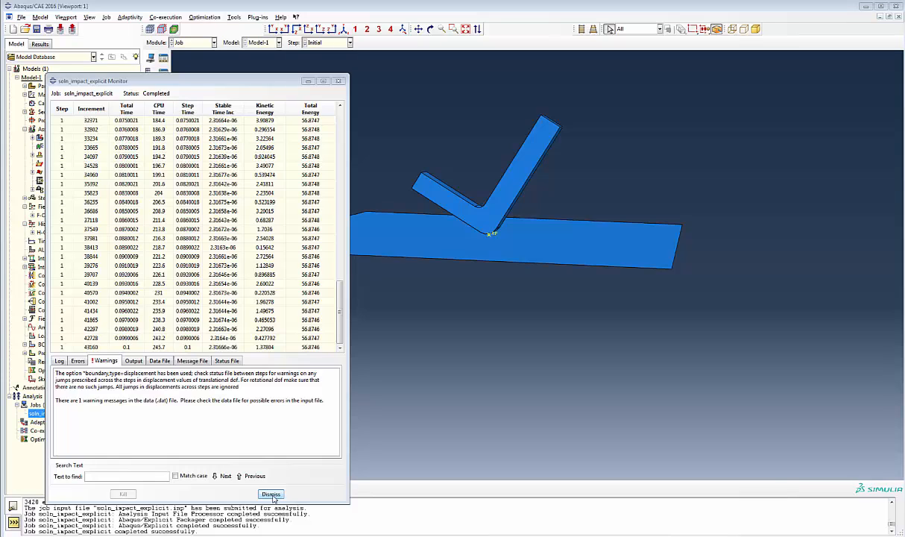
left_click(272, 494)
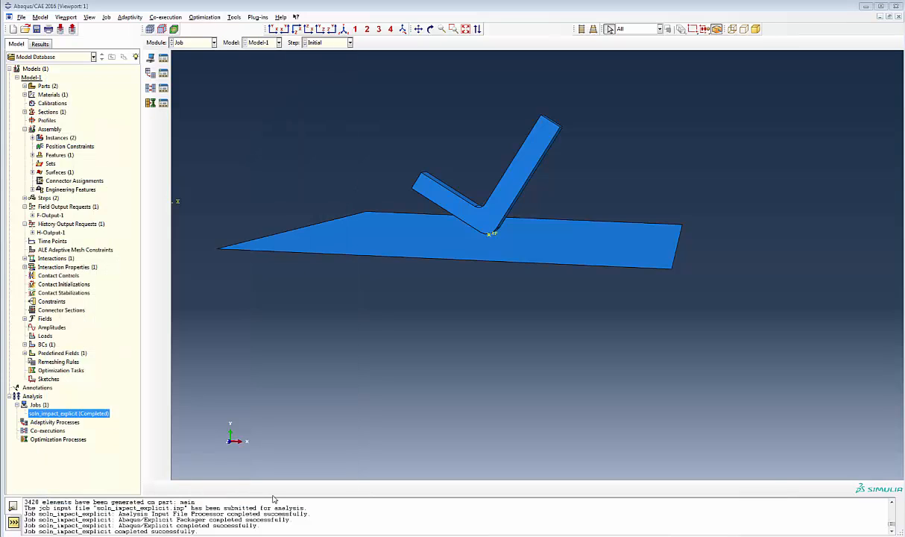
Open the results of the rerun job and plot ALLAE and ALLIE for the whole model, keeping the variable dialog clear of the curves.
right_click(105, 414)
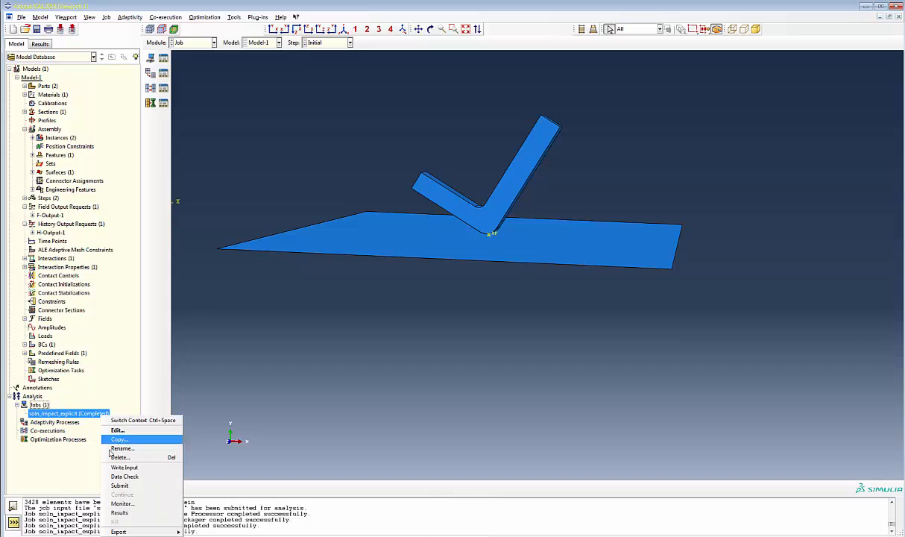
left_click(119, 512)
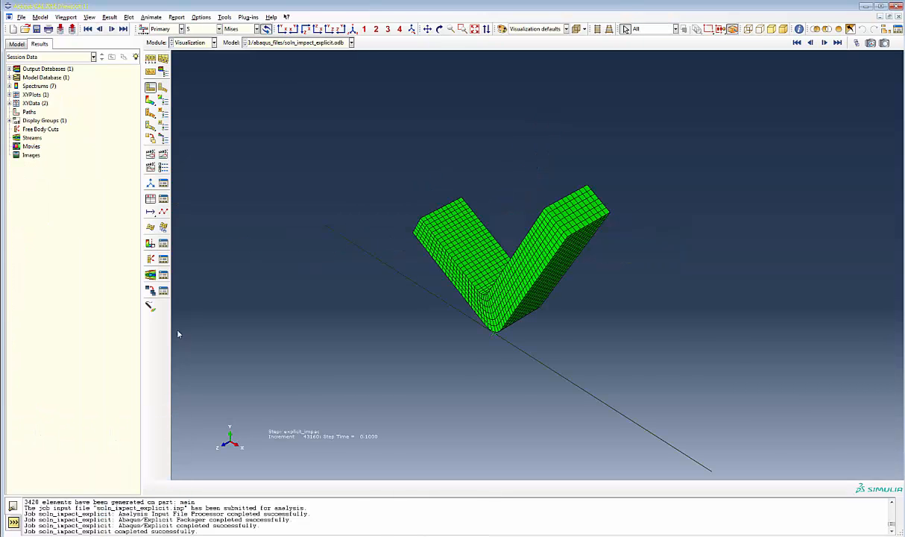
left_click(144, 186)
left_click(97, 252)
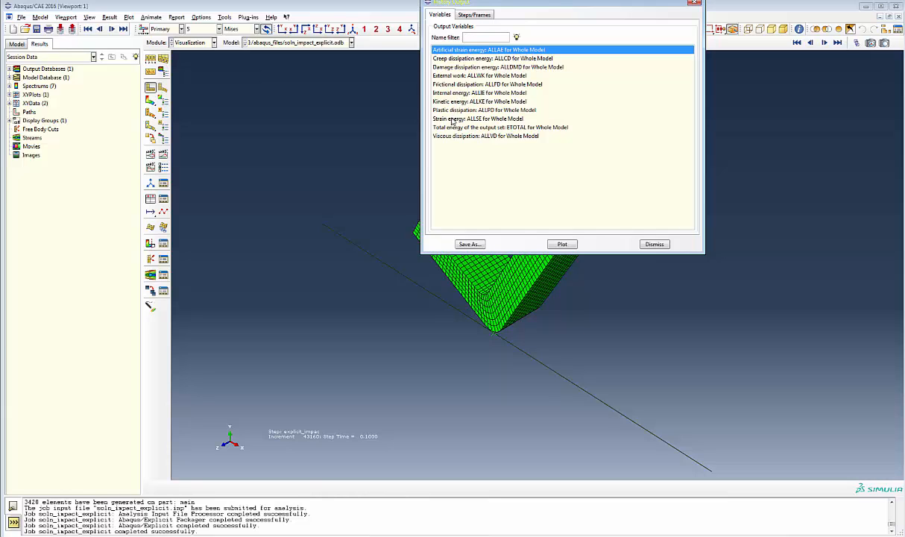
left_click(449, 93, "ctrl")
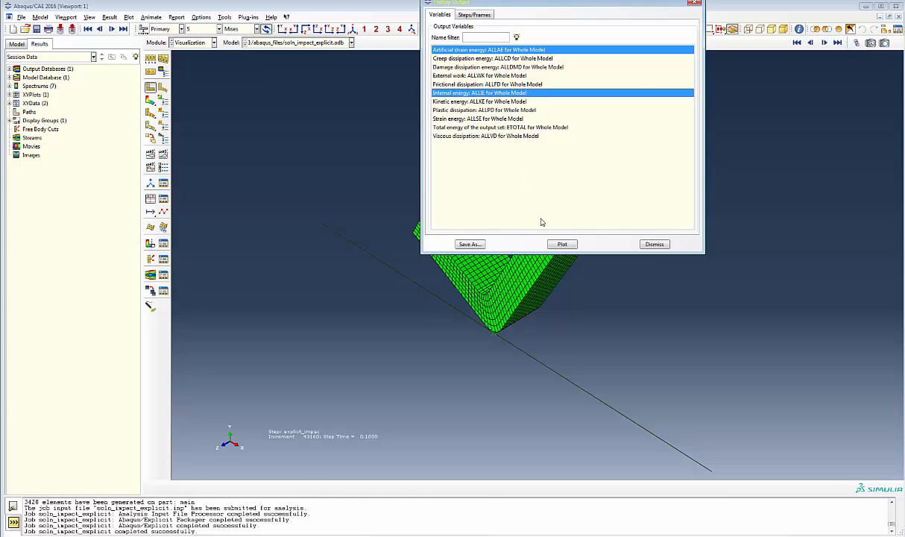
left_click(562, 246)
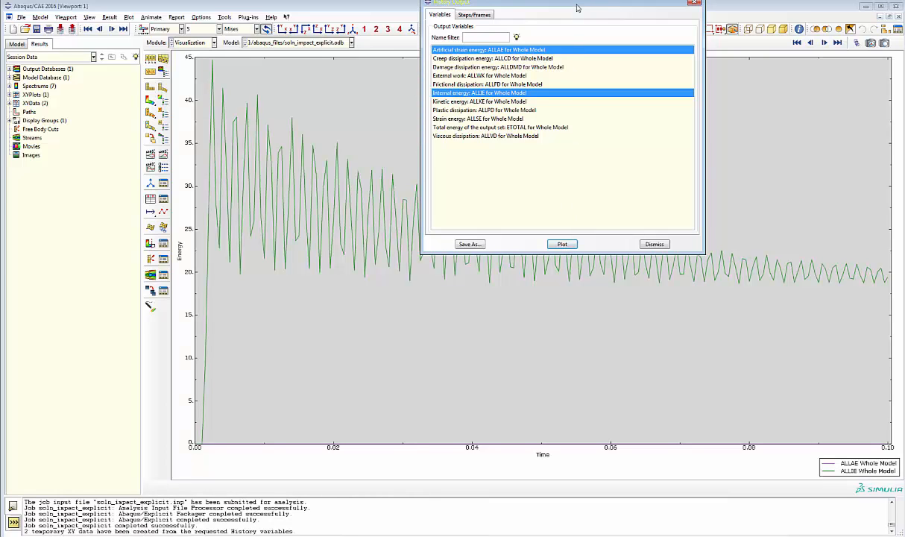
left_click_drag(576, 7, 538, 52)
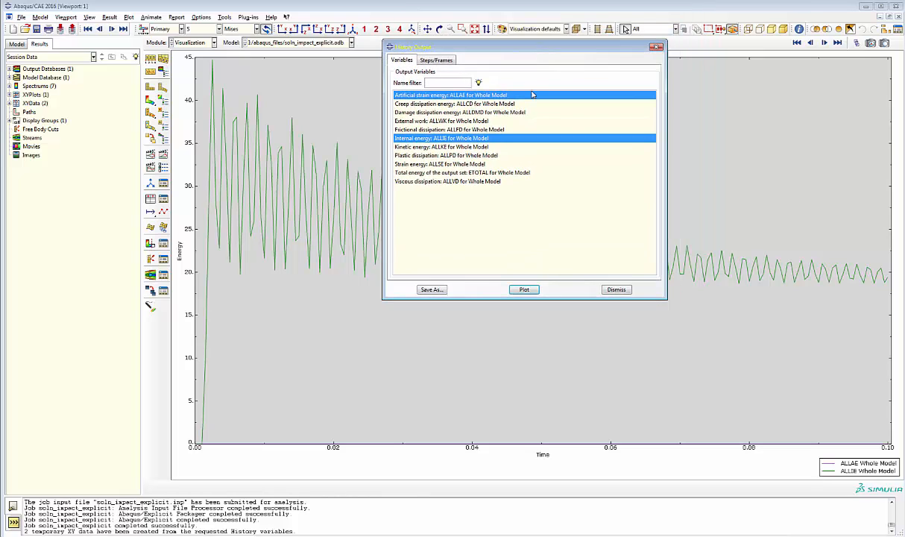
left_click(523, 289)
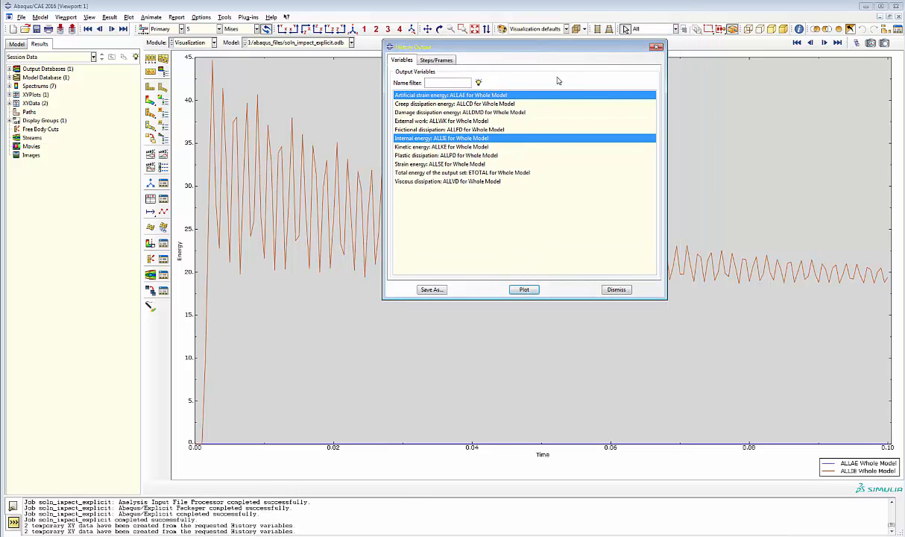
left_click_drag(559, 50, 747, 38)
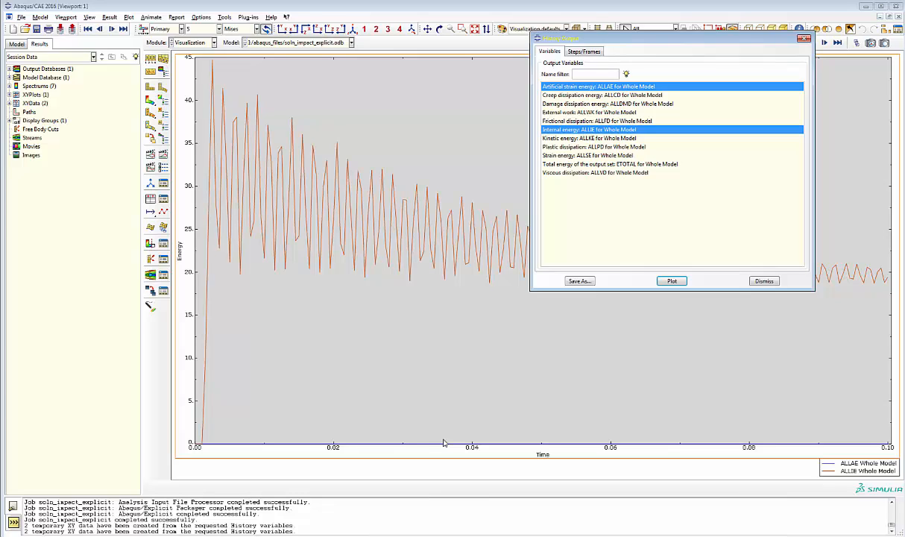
left_click_drag(651, 43, 462, 294)
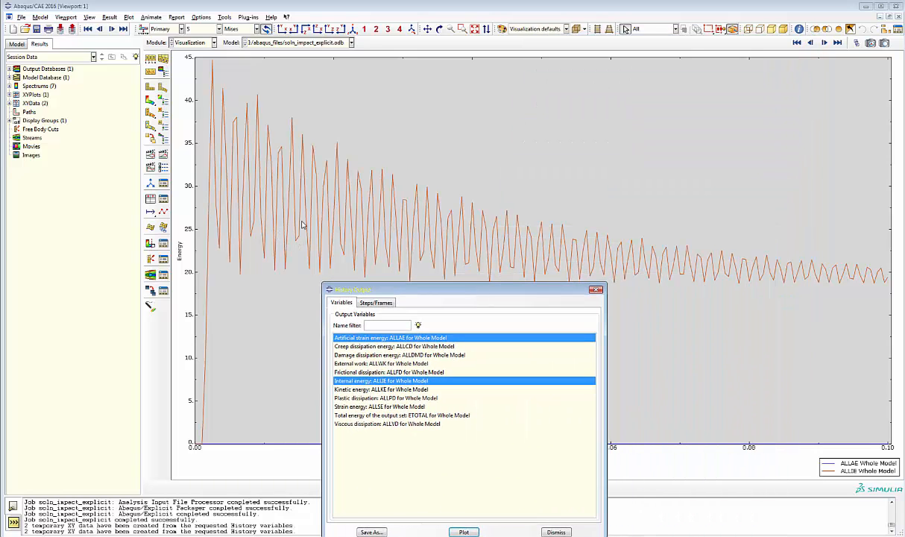
Plot the kinetic energy ALLKE and viscous dissipation ALLVD for the whole model, moving the variable dialog to inspect the curves.
left_click_drag(558, 290, 650, 132)
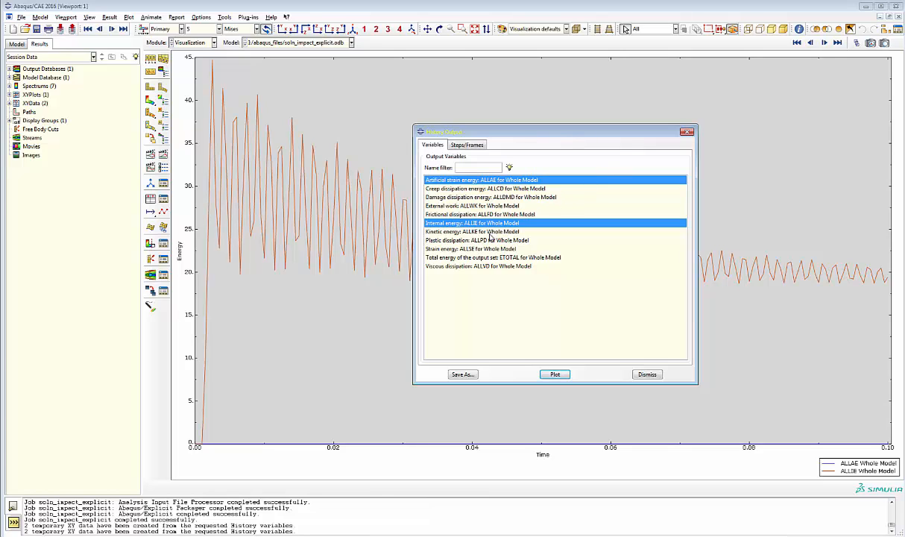
left_click(473, 267)
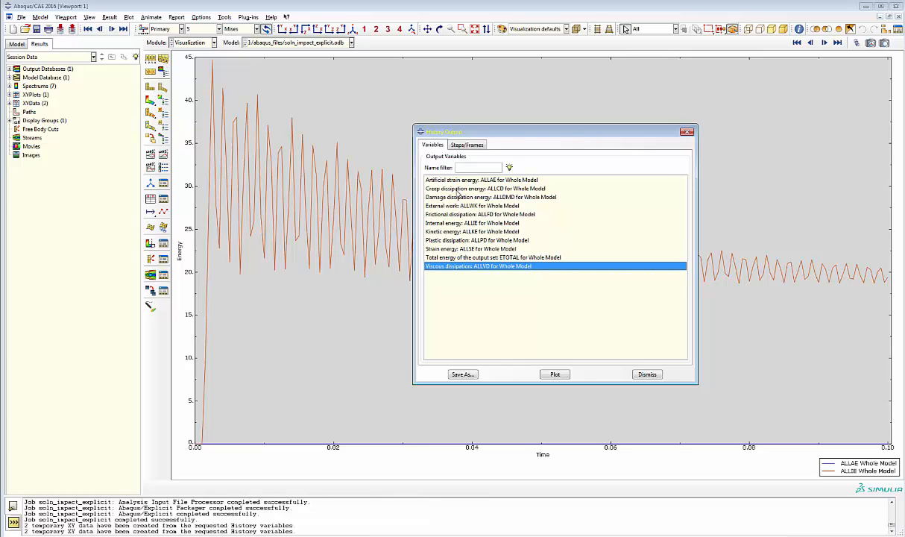
left_click(431, 231, "ctrl")
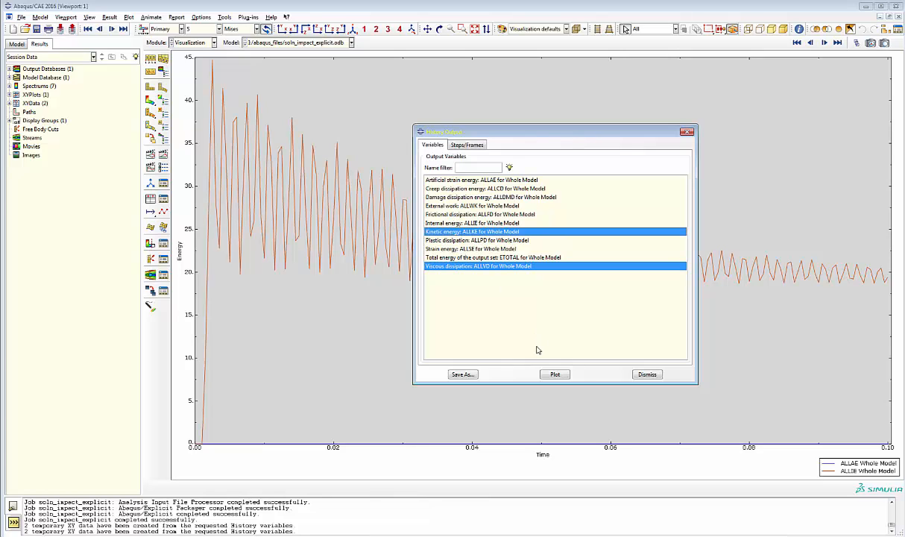
left_click(553, 373)
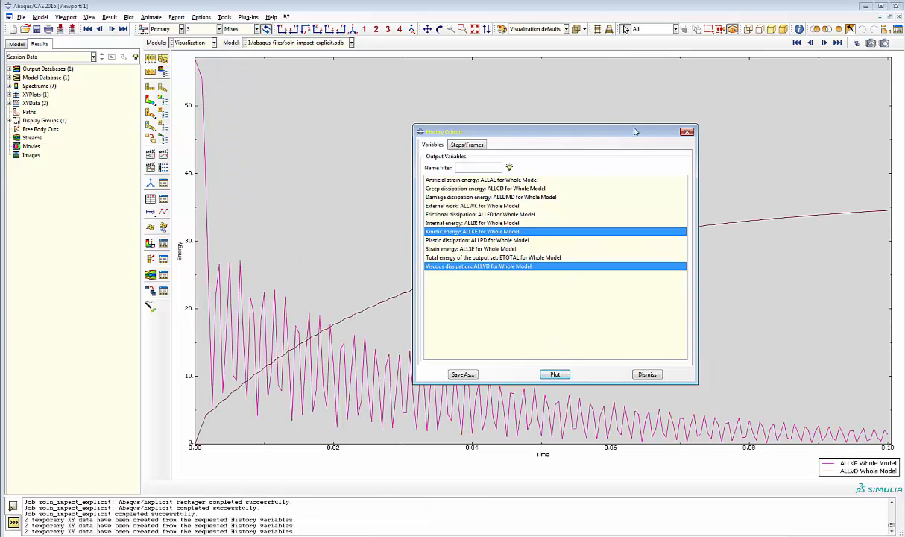
left_click_drag(602, 129, 691, 103)
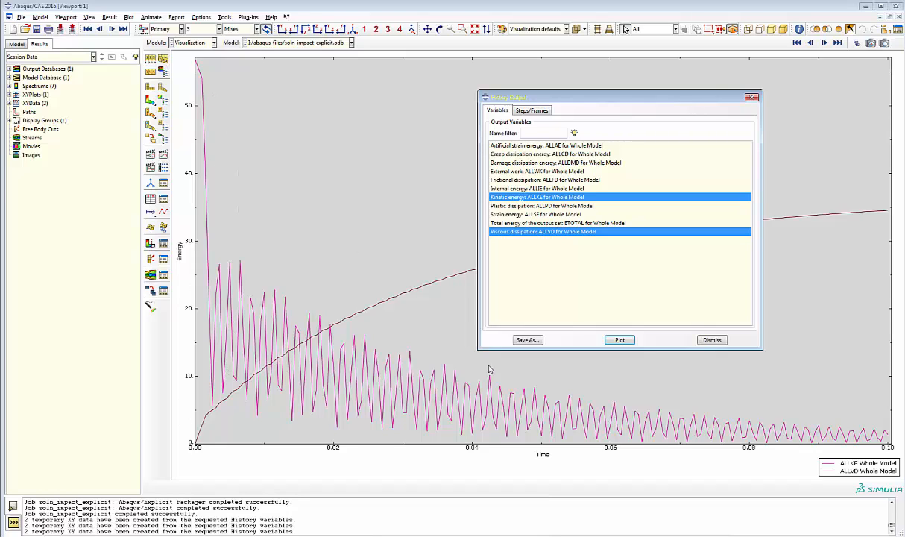
left_click_drag(678, 97, 420, 58)
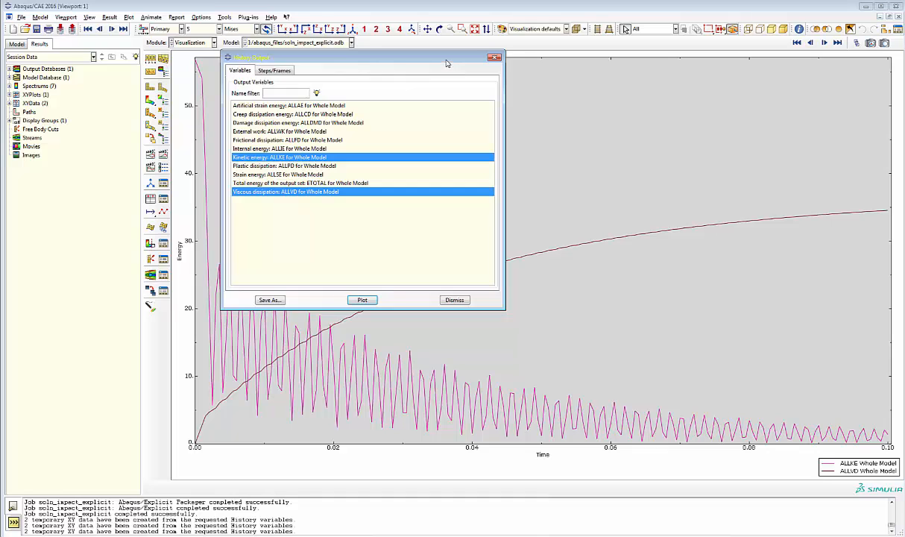
left_click_drag(424, 58, 578, 102)
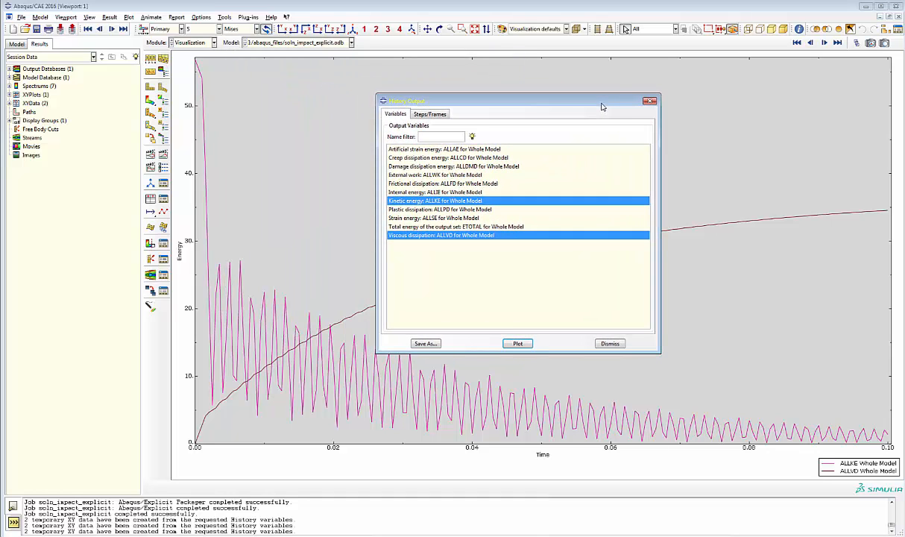
Plot the artificial strain energy ALLAE against the strain energy ALLSE for the whole model, and close the variable dialog.
left_click(431, 218)
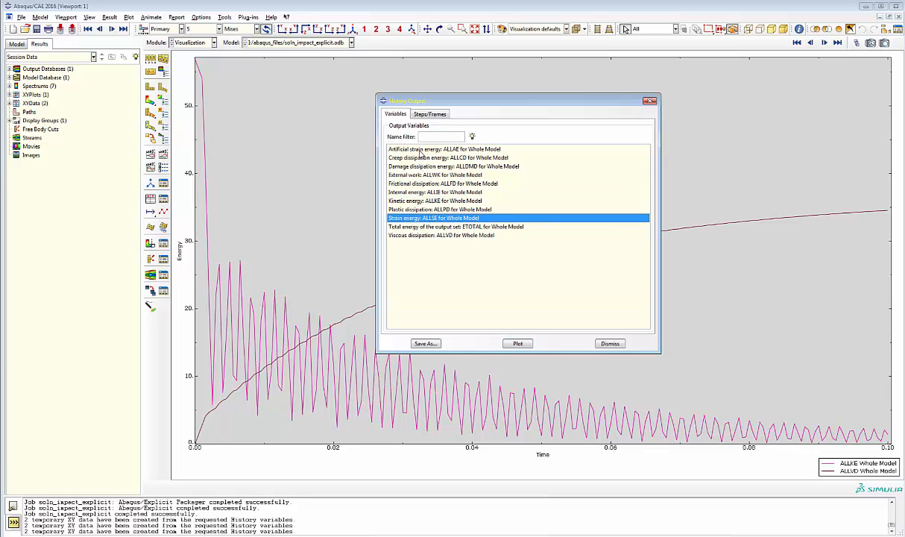
left_click(422, 151, "ctrl")
left_click(518, 344)
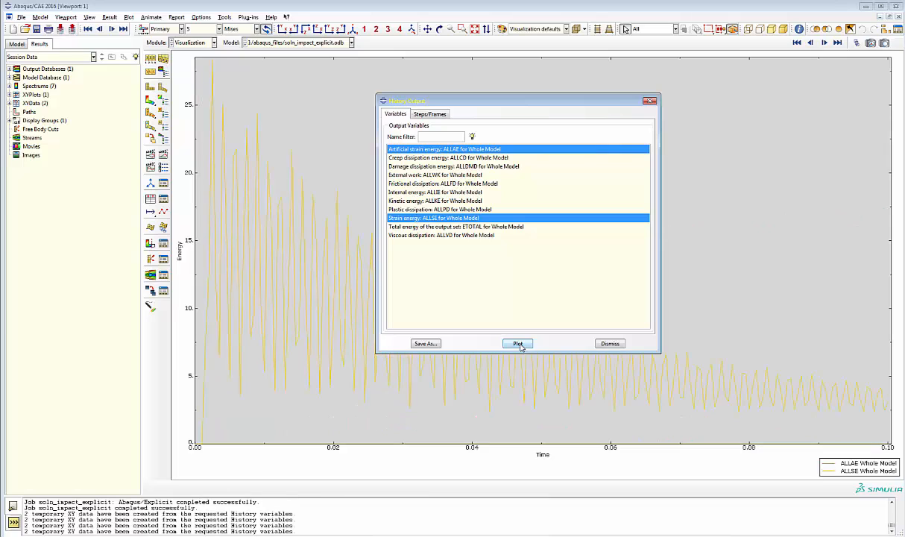
left_click(517, 344)
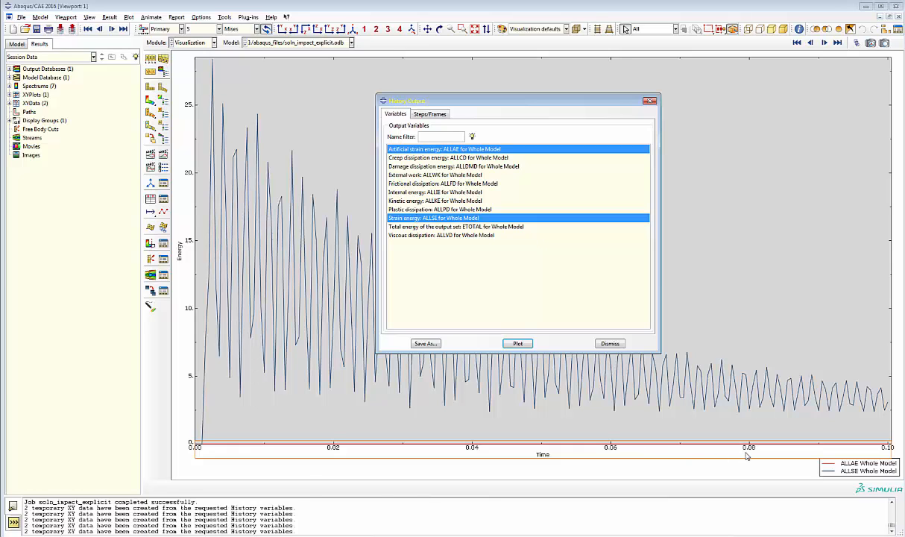
left_click(610, 343)
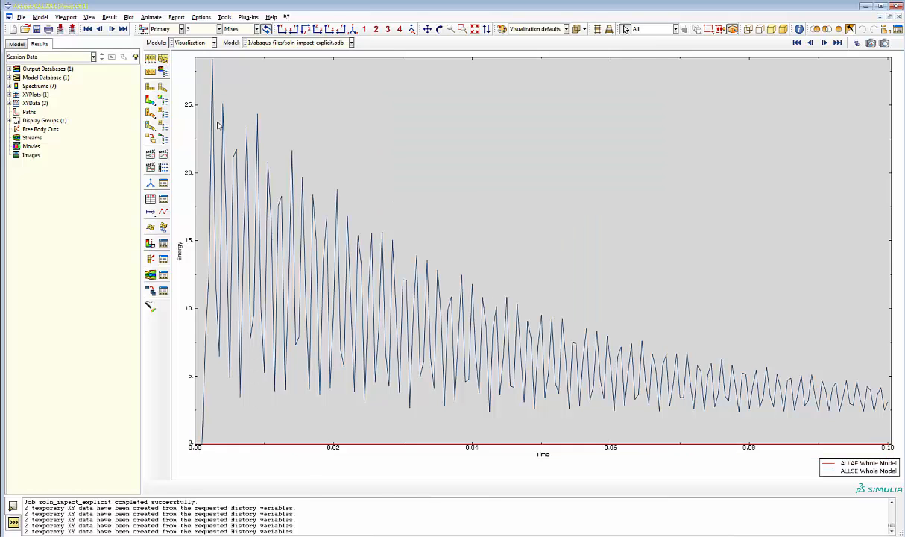
Display the undeformed meshed part and set the results frame of explicit_impac to 0.
left_click(150, 88)
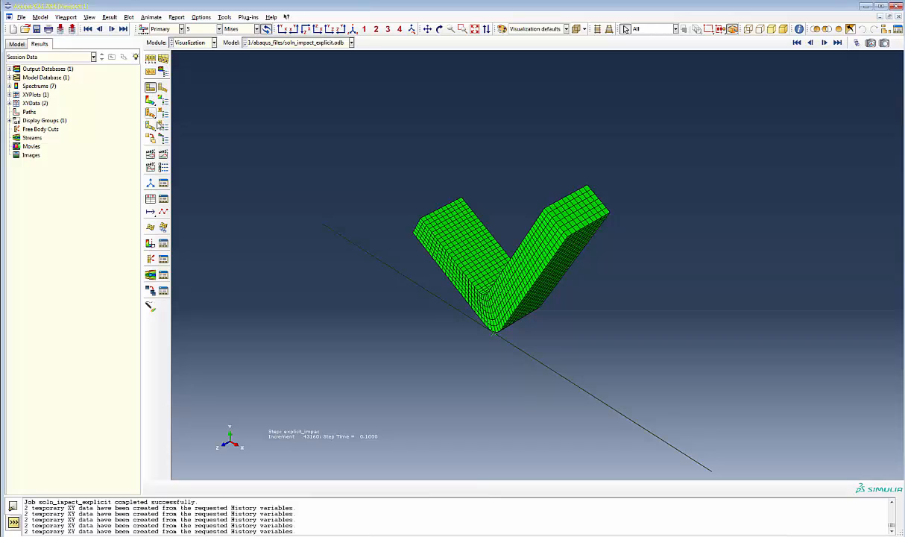
left_click(855, 44)
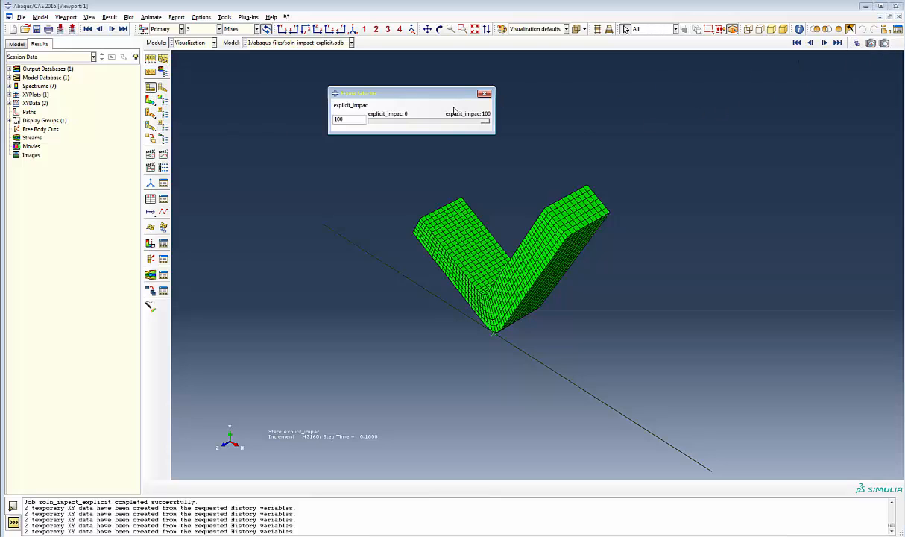
left_click_drag(481, 122, 345, 117)
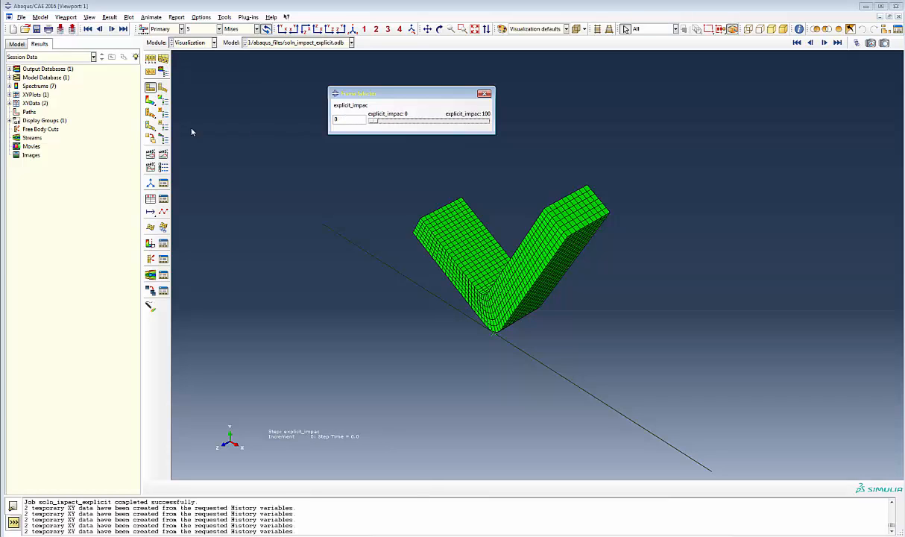
Examine the Mises stress contours on the deformed part from different angles across the impact frames, and close the frame selector.
left_click(149, 101)
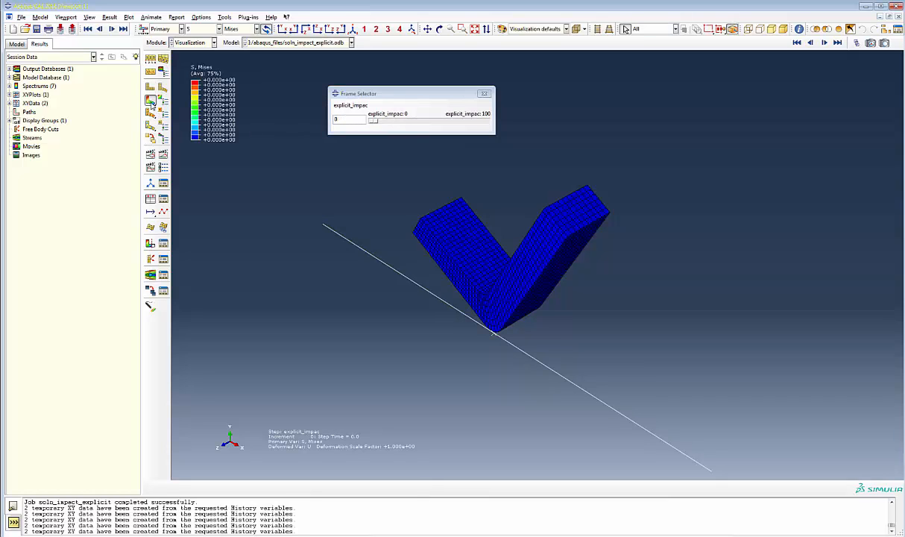
left_click_drag(372, 122, 387, 124)
left_click_drag(358, 265, 408, 294, "ctrl+alt")
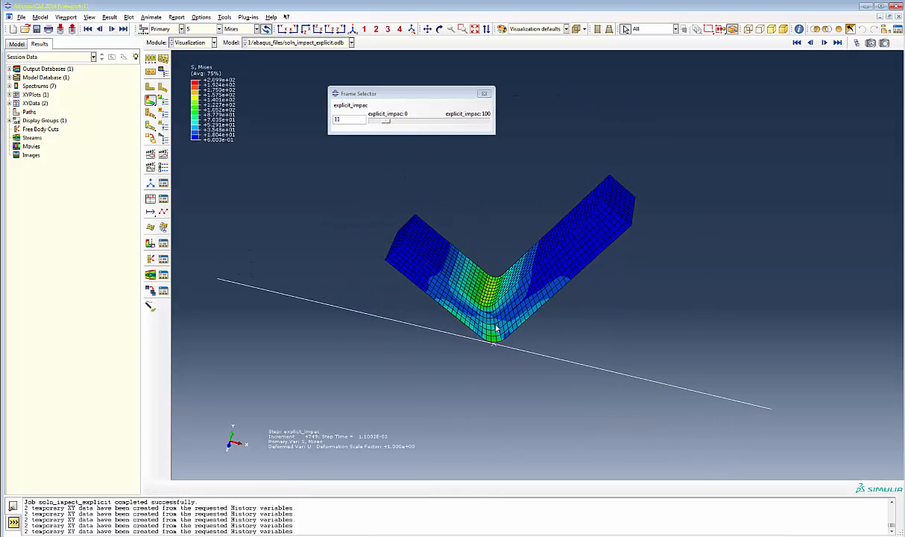
left_click_drag(532, 324, 530, 288, "ctrl+alt")
left_click_drag(390, 304, 400, 332, "ctrl+alt")
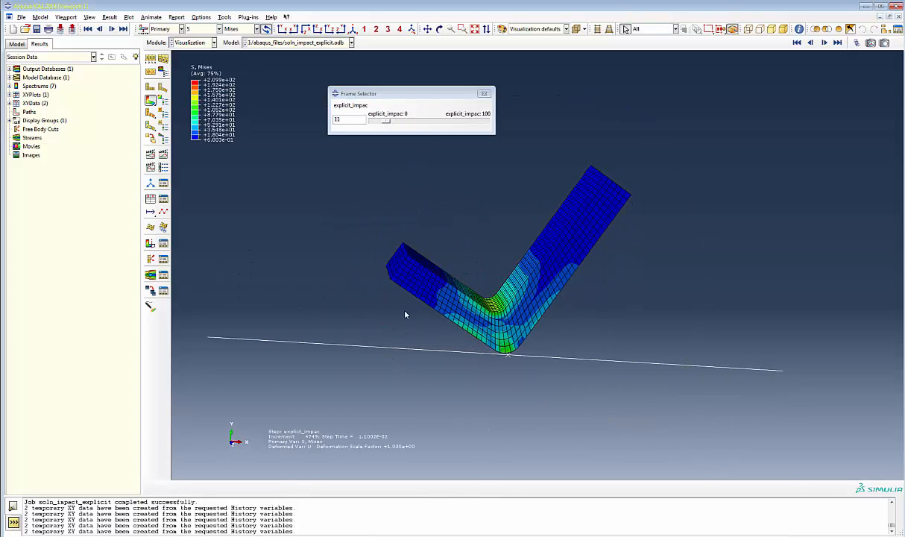
left_click_drag(386, 124, 456, 129)
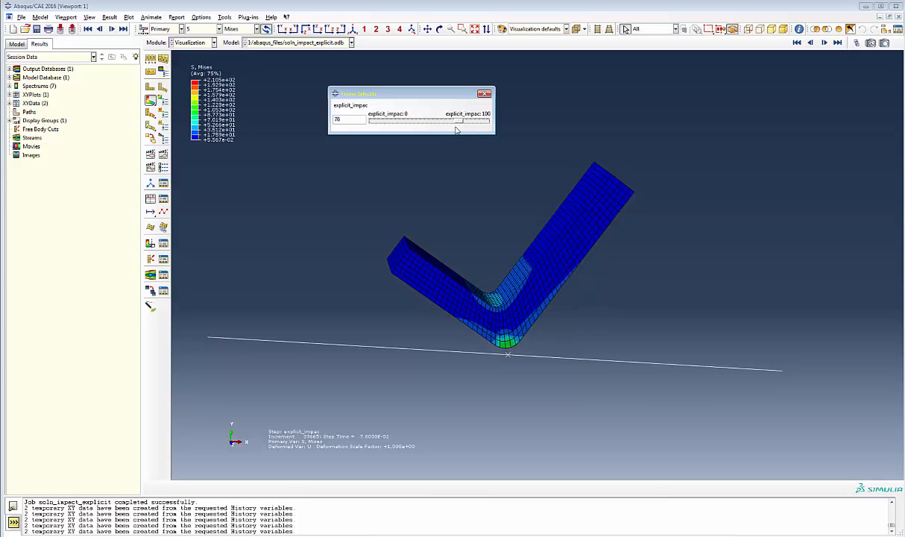
left_click(17, 44)
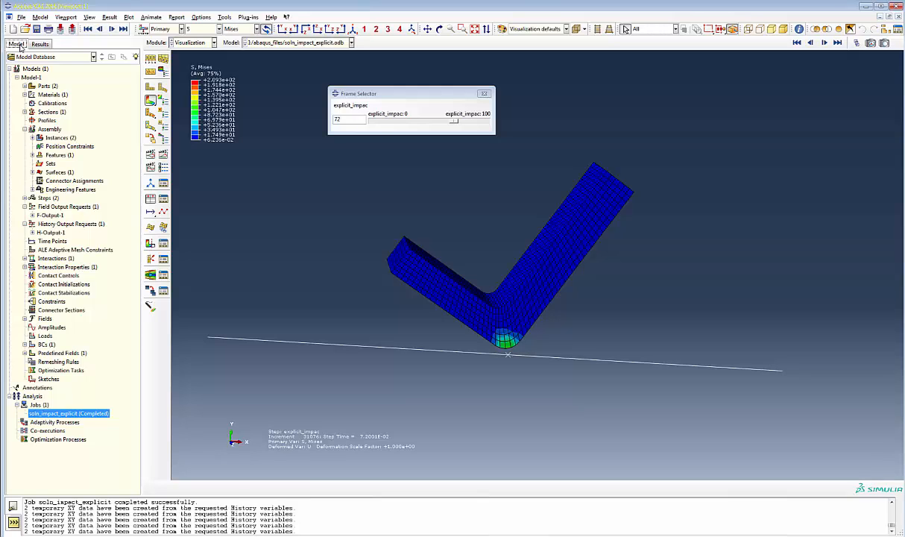
left_click(484, 94)
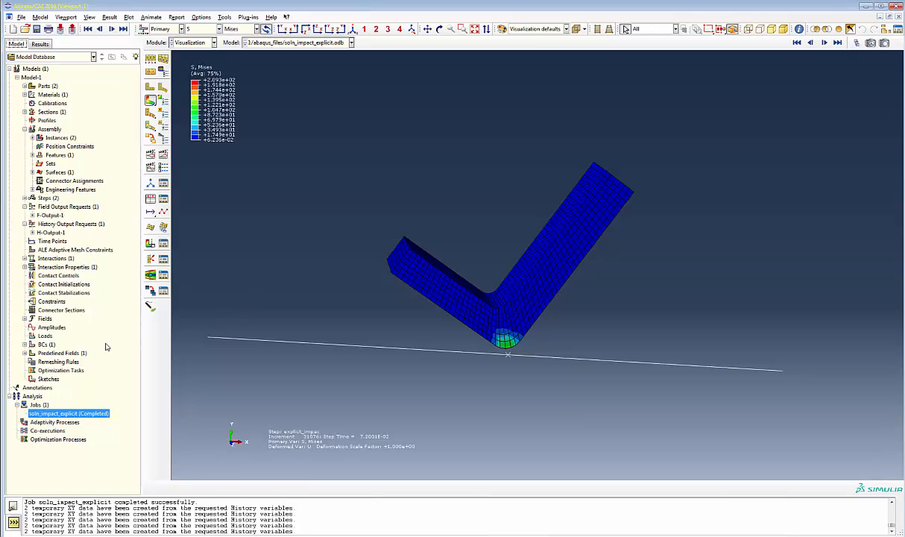
Create a whole-model gravity load named gravity_load in step explicit_impac with Component 2 set to -9810, and check its direction arrow.
double_click(45, 337)
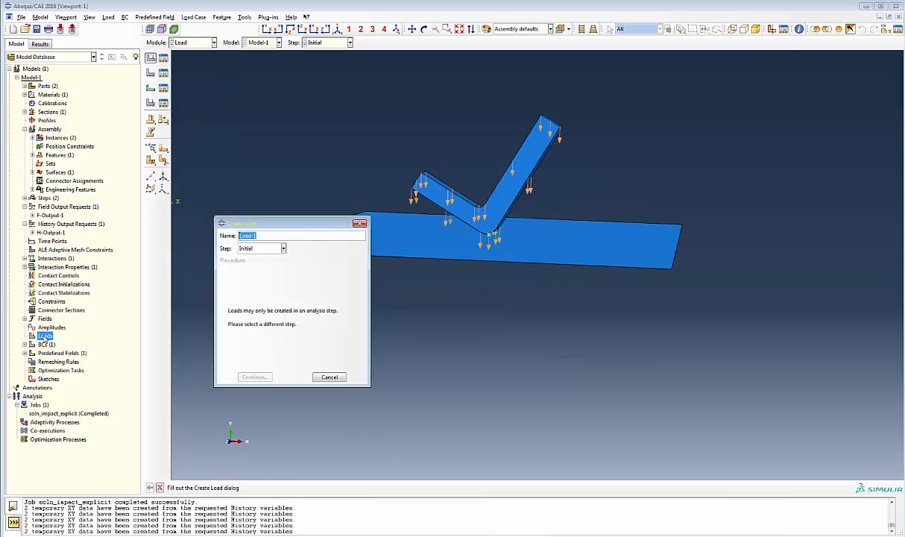
left_click(282, 248)
left_click(257, 260)
left_click_drag(255, 237, 225, 240)
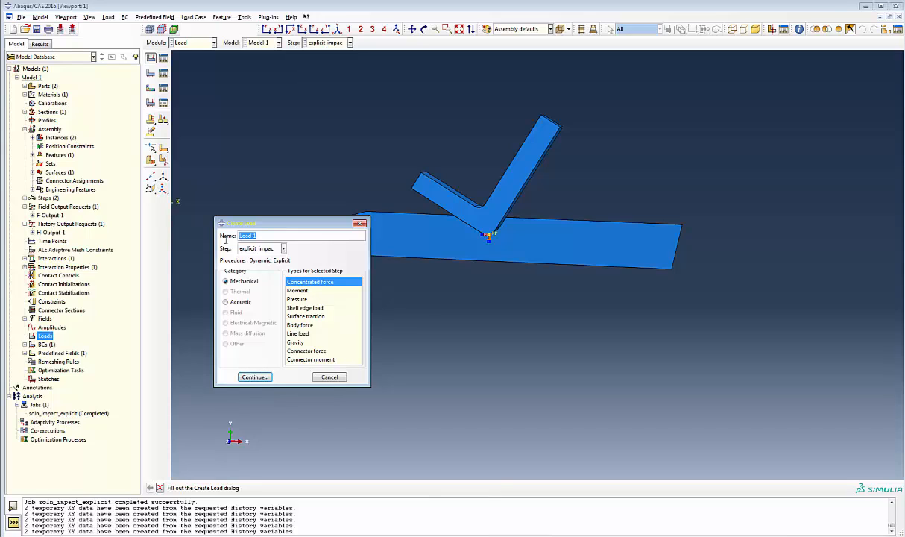
type("gravity_l")
left_click(298, 342)
left_click(255, 376)
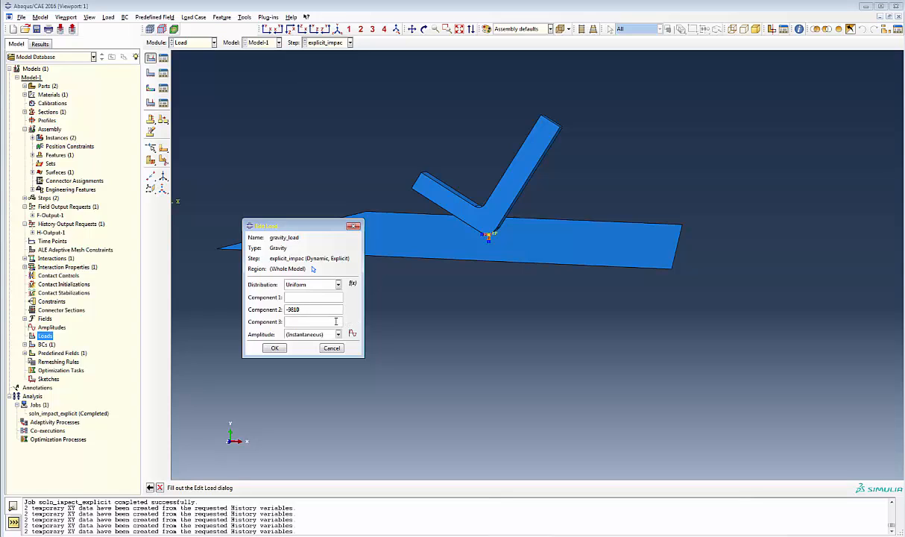
left_click(275, 348)
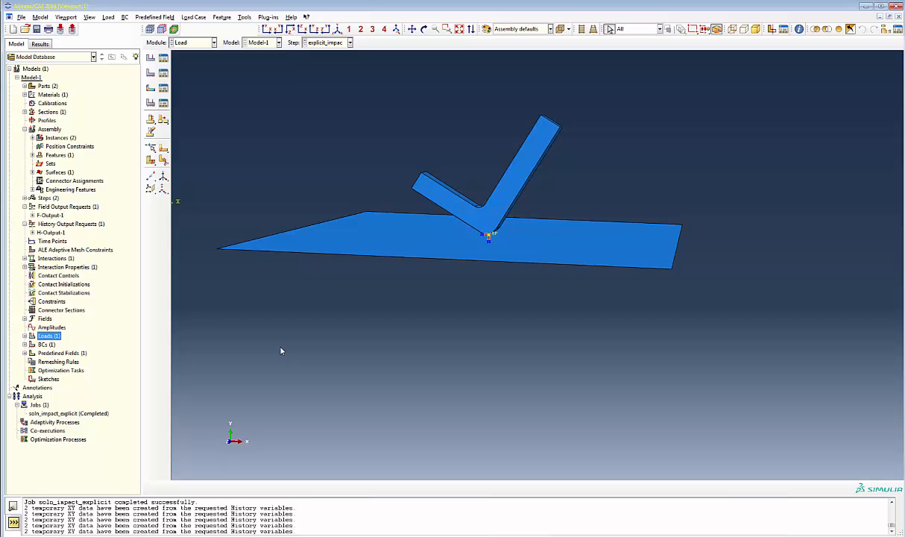
scroll(281, 346, "down", 5)
middle_click_drag(282, 346, 386, 314, "ctrl+alt")
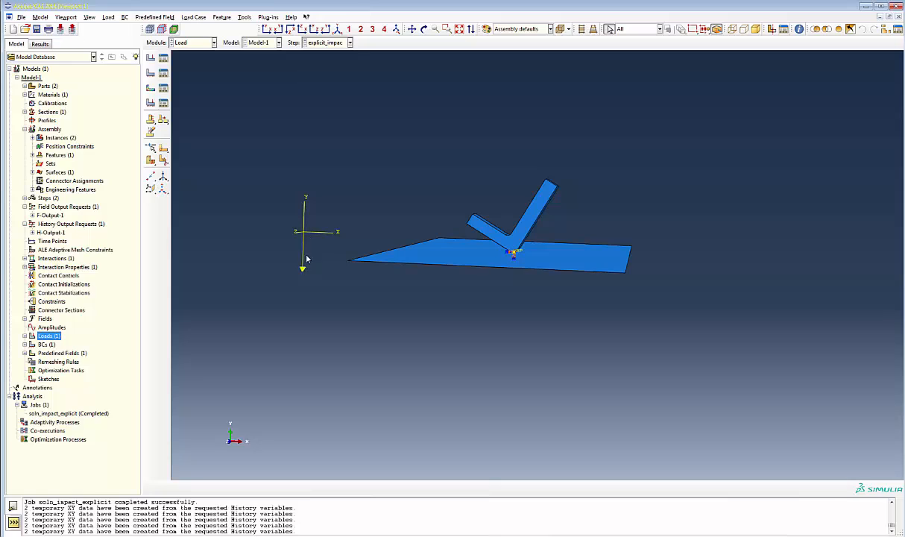
Resubmit the job soln_impact_explicit with the gravity load, monitor it to completion and close the monitor.
right_click(63, 414)
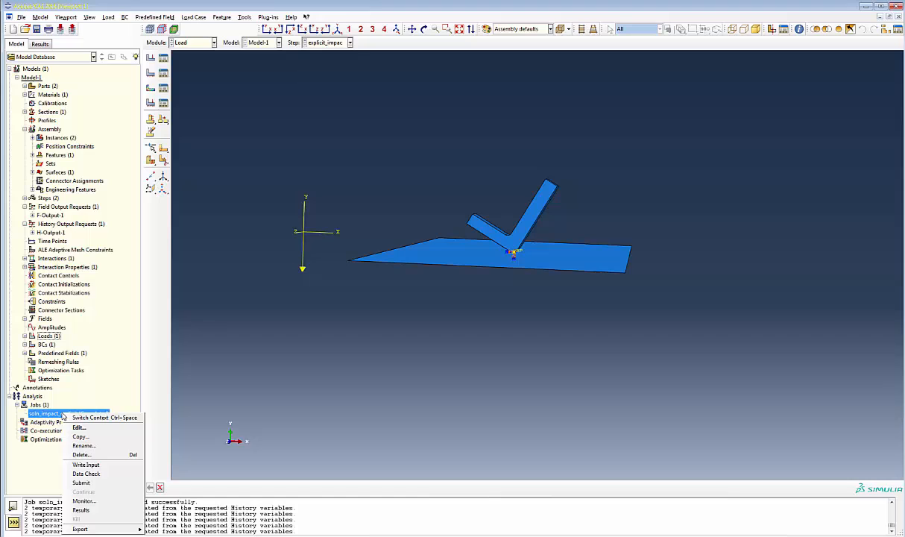
left_click(81, 482)
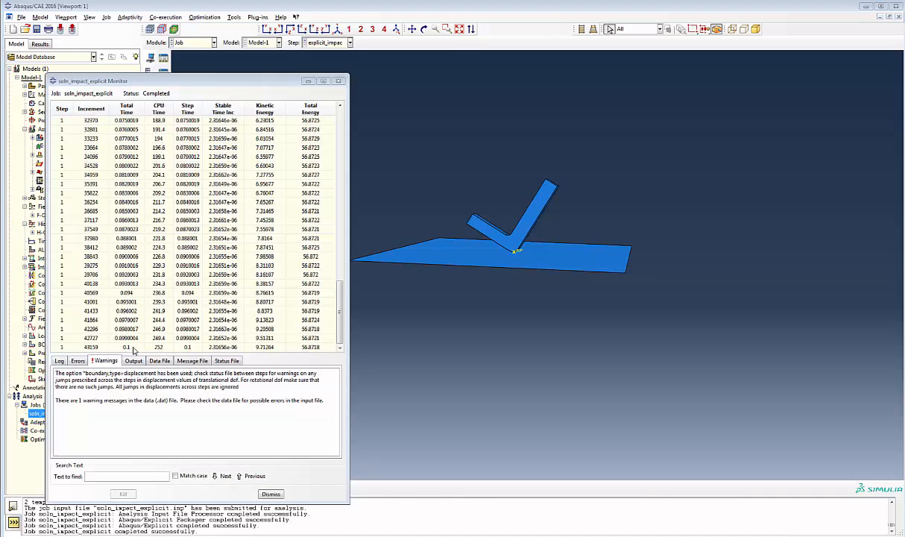
left_click(271, 494)
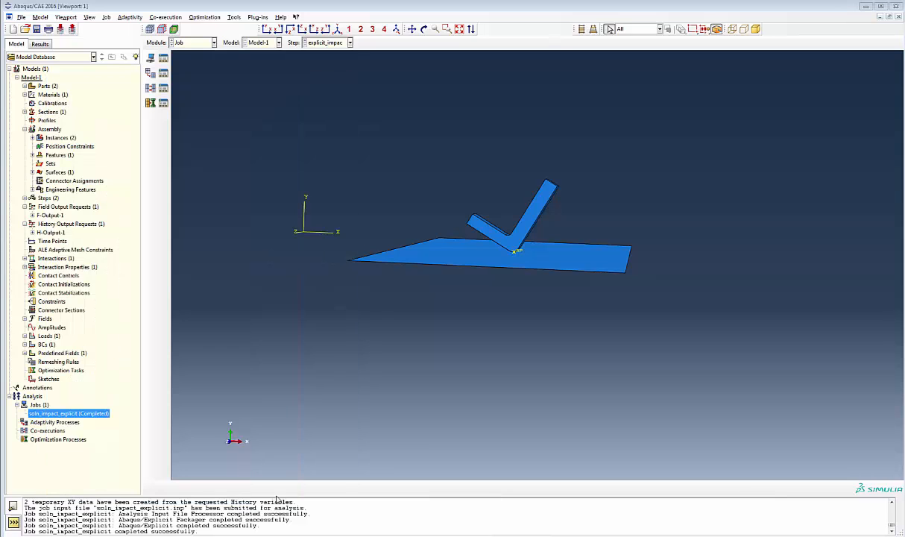
Open the results of the completed job soln_impact_explicit, dismissing the changed-database notice and reopening the output database.
right_click(83, 414)
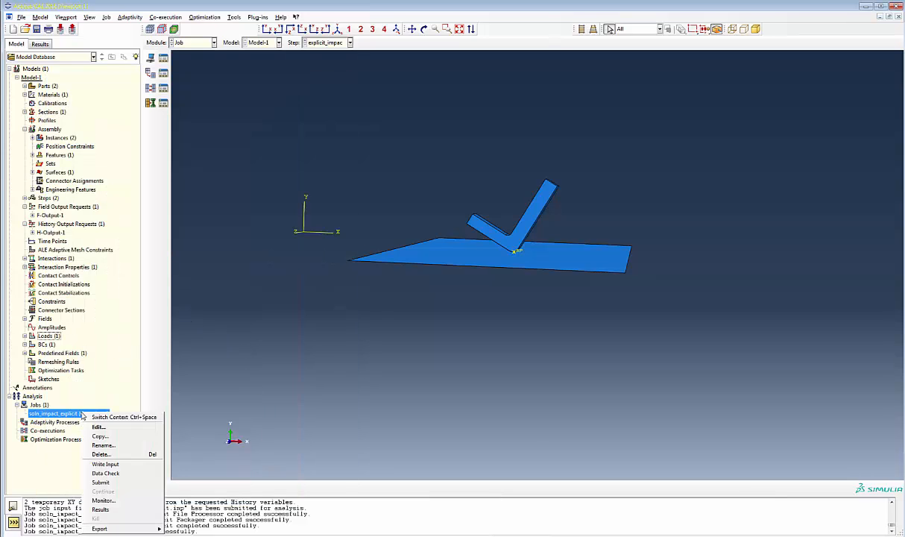
left_click(100, 509)
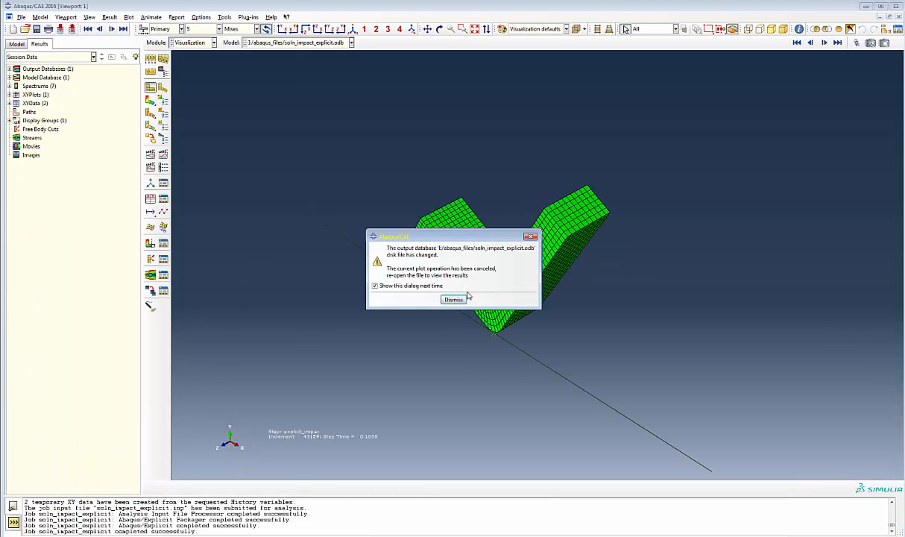
left_click(452, 299)
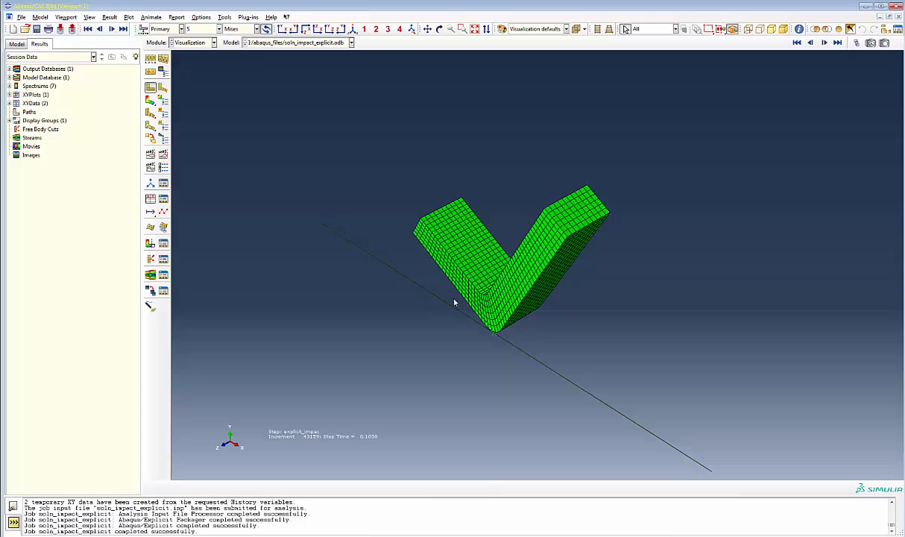
left_click(18, 44)
right_click(57, 416)
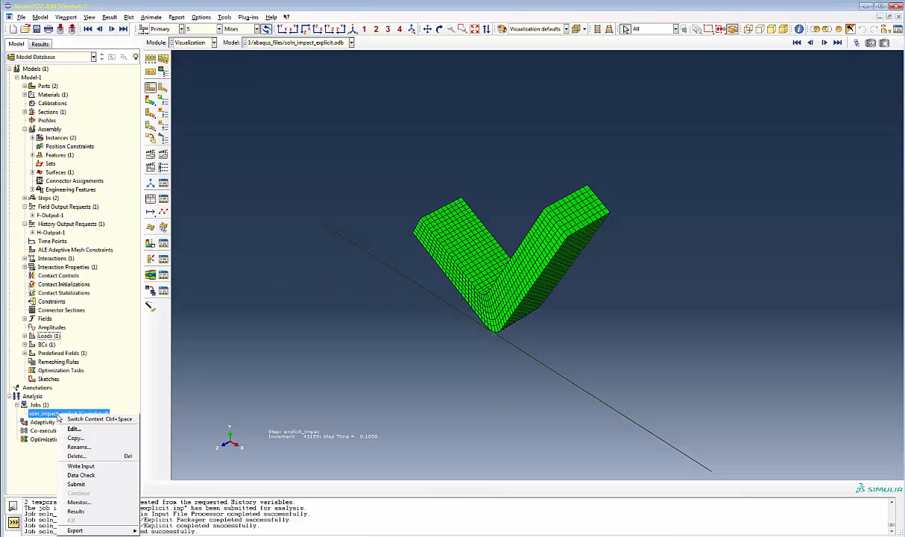
left_click(82, 482)
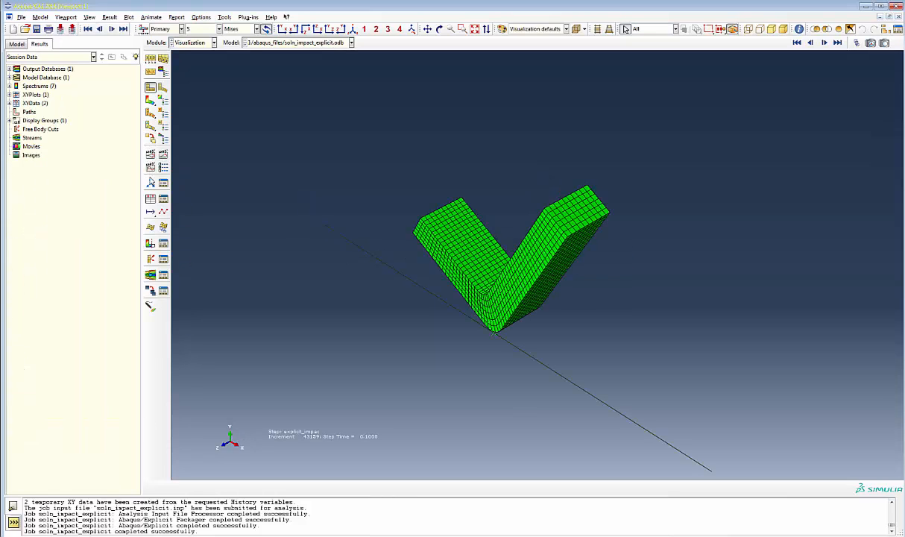
Plot the artificial strain energy ALLAE and internal energy ALLIE histories for the whole model, keeping the curves visible beside the dialog.
left_click(149, 198)
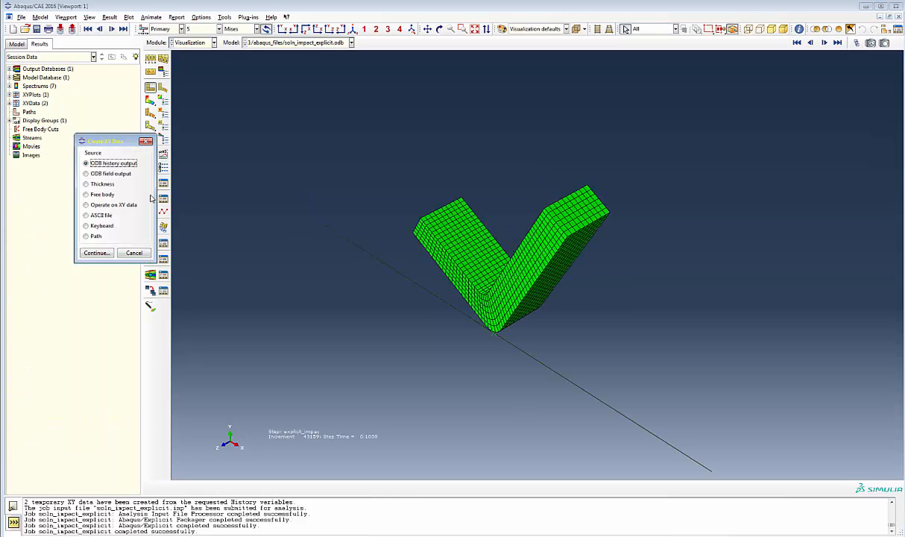
left_click(97, 253)
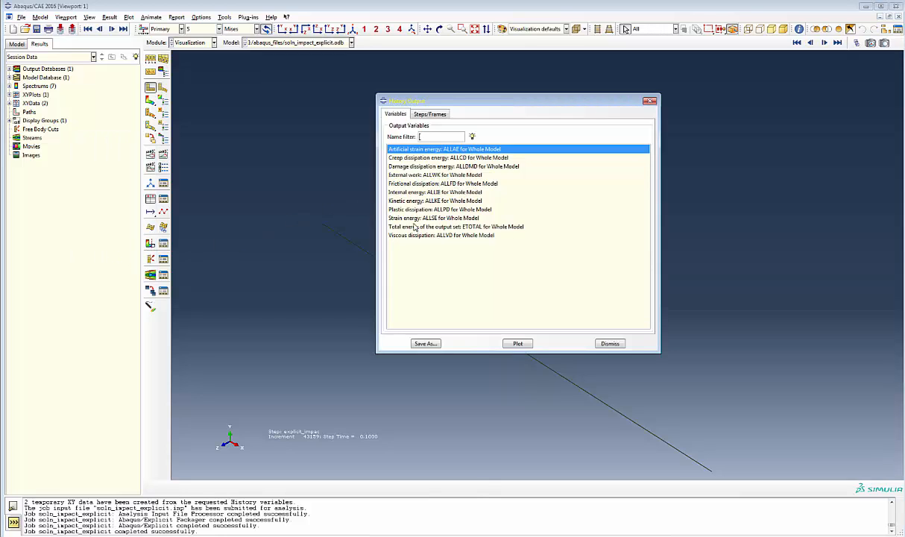
left_click(389, 191, "ctrl")
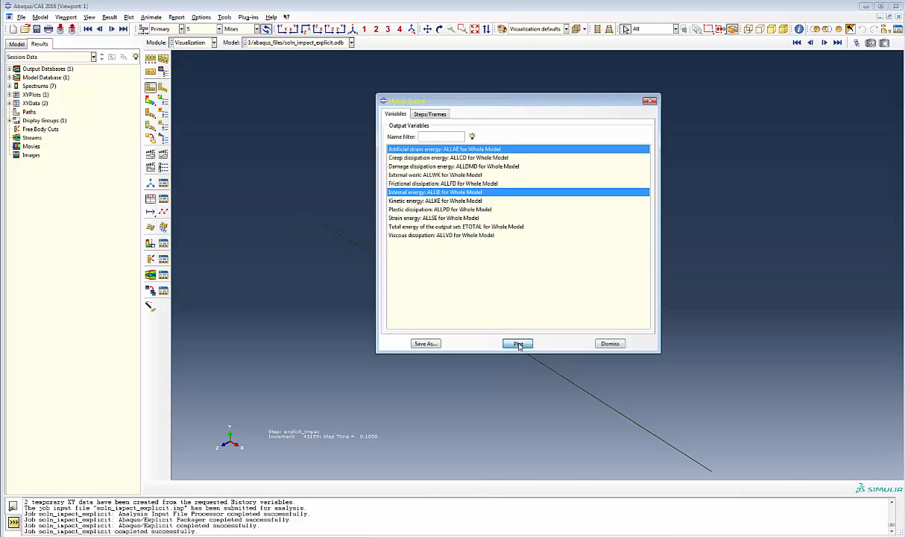
left_click(518, 343)
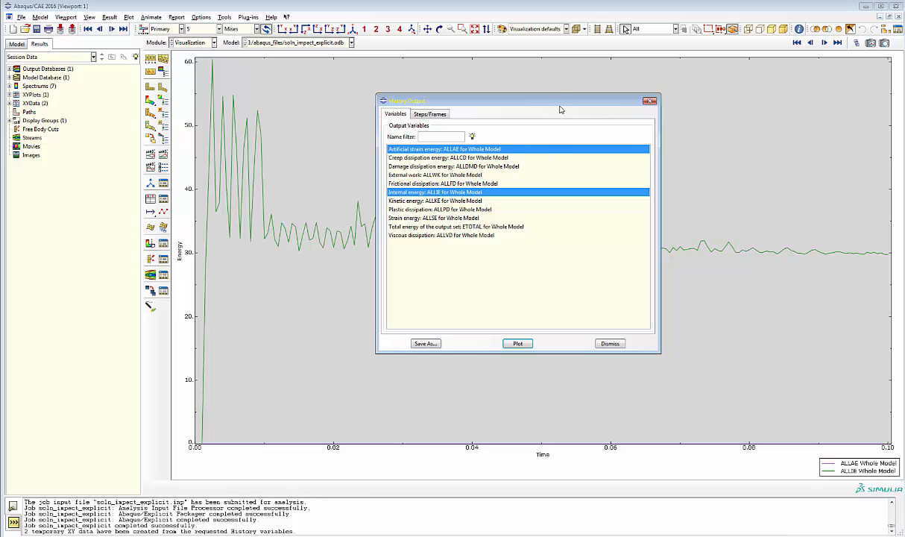
left_click_drag(559, 107, 720, 110)
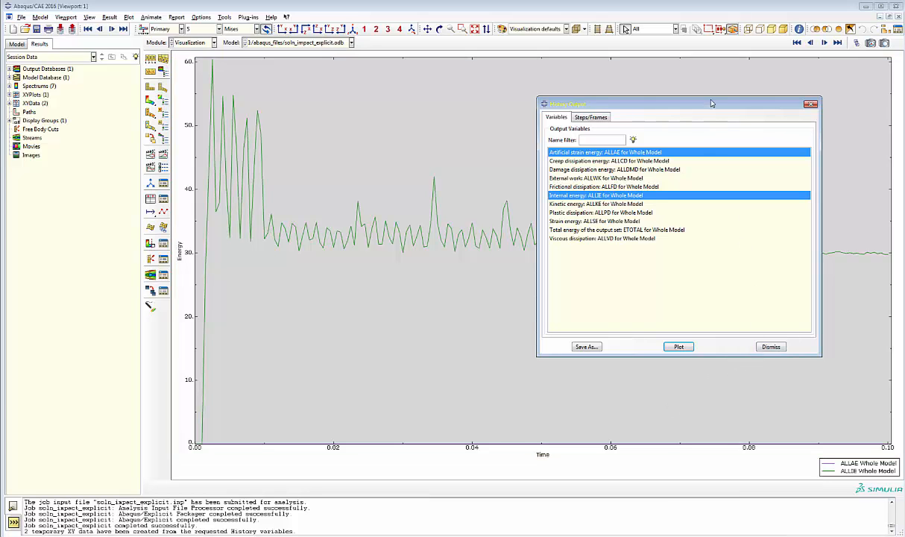
left_click_drag(710, 111, 567, 319)
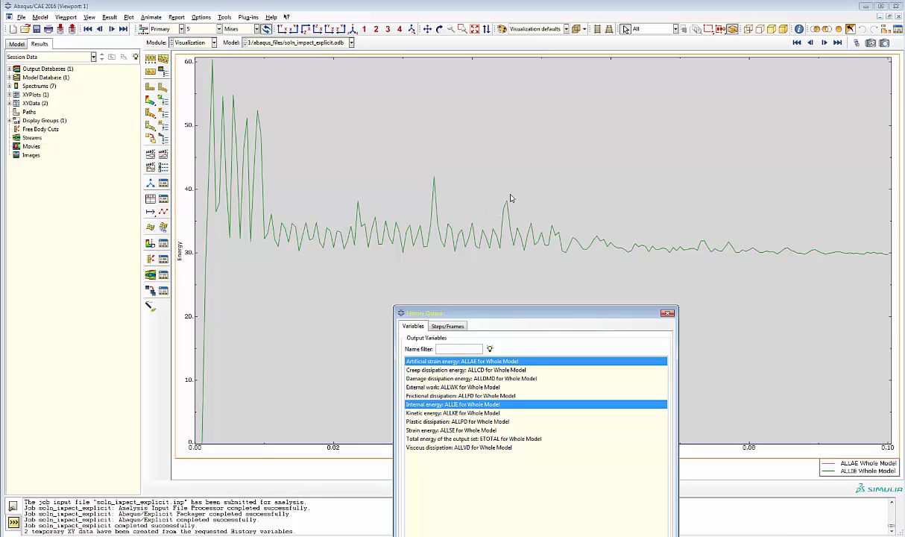
left_click_drag(514, 312, 553, 187)
Plot the kinetic energy ALLKE and strain energy ALLSE histories for the whole model, and close the history output dialog.
left_click(464, 289)
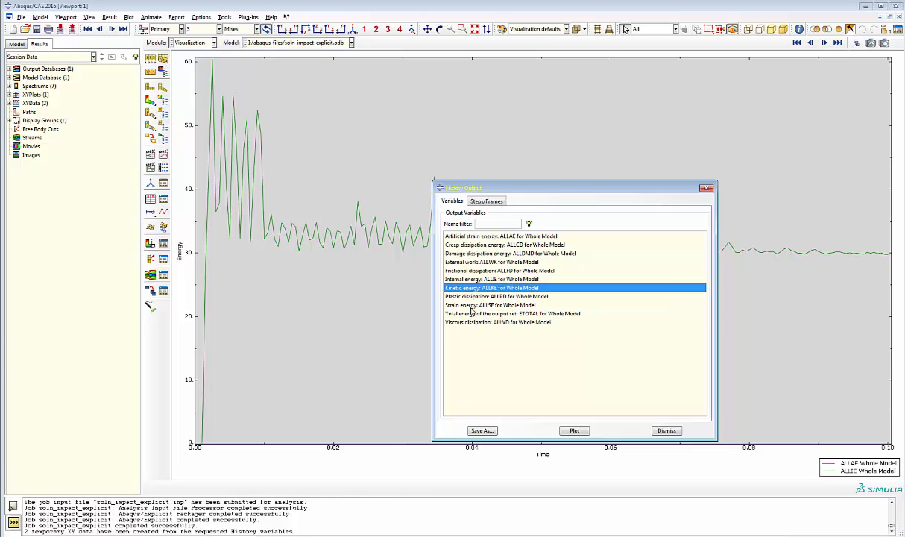
left_click(471, 306, "ctrl")
left_click(571, 430)
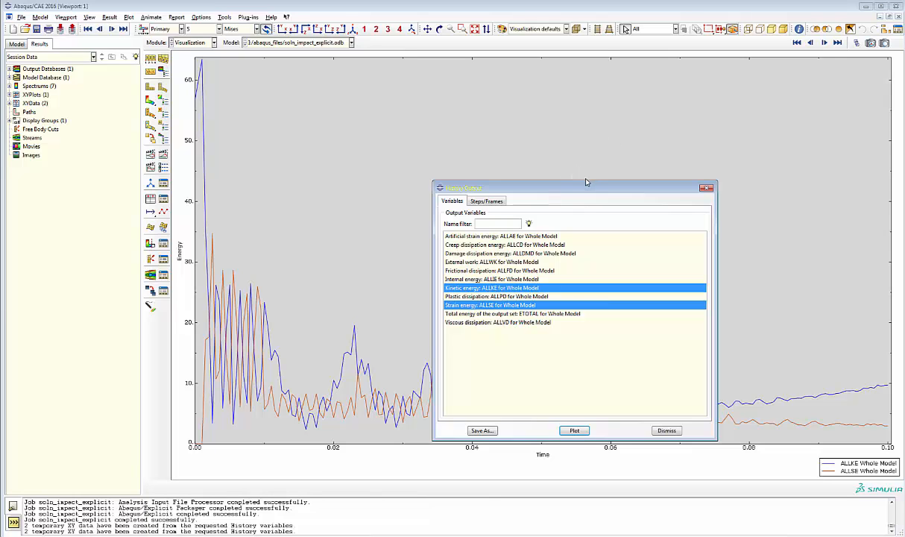
left_click_drag(556, 180, 604, 106)
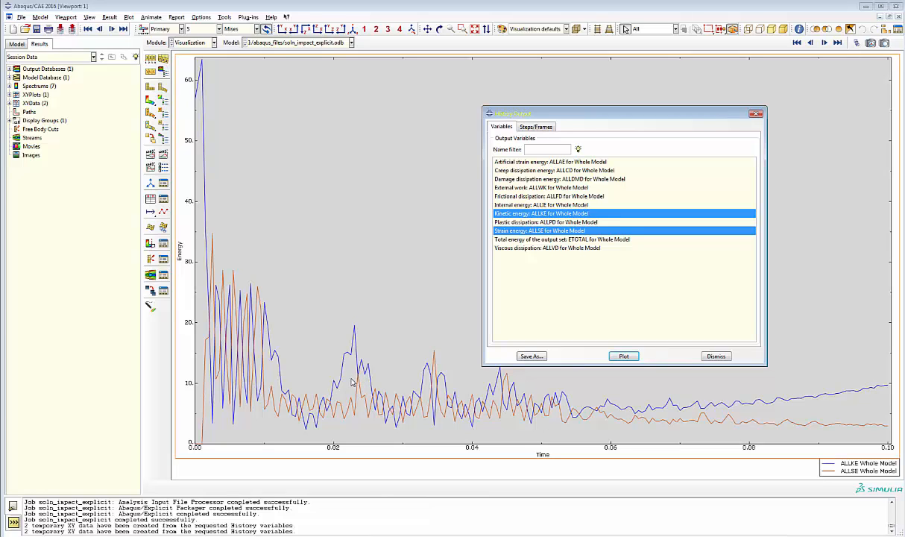
left_click(623, 356)
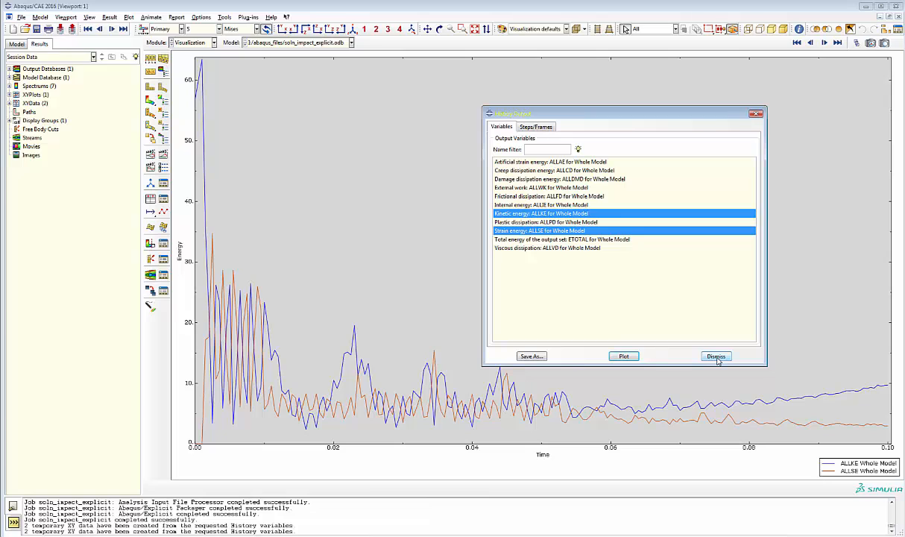
left_click(716, 356)
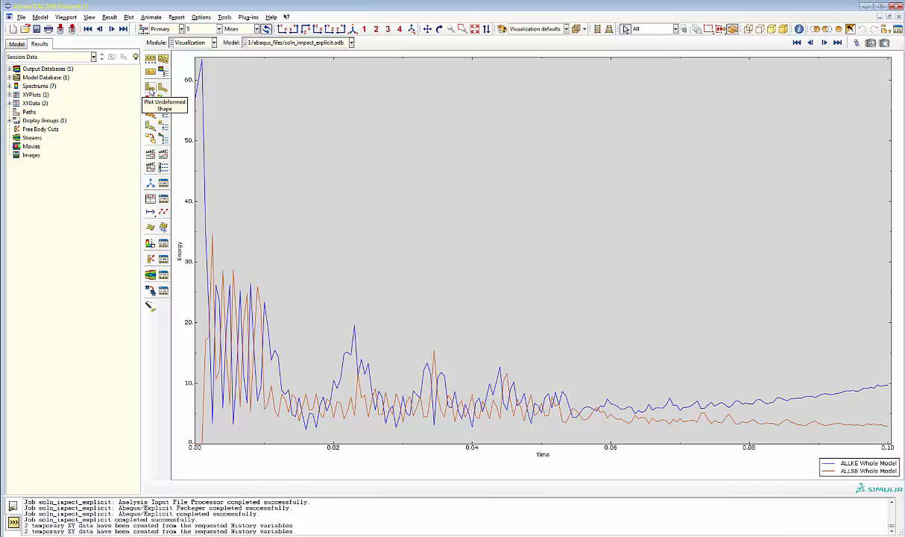
Display the Mises stress contours on the deformed part and examine frames 0, 38 and 10 with the frame selector.
left_click(151, 99)
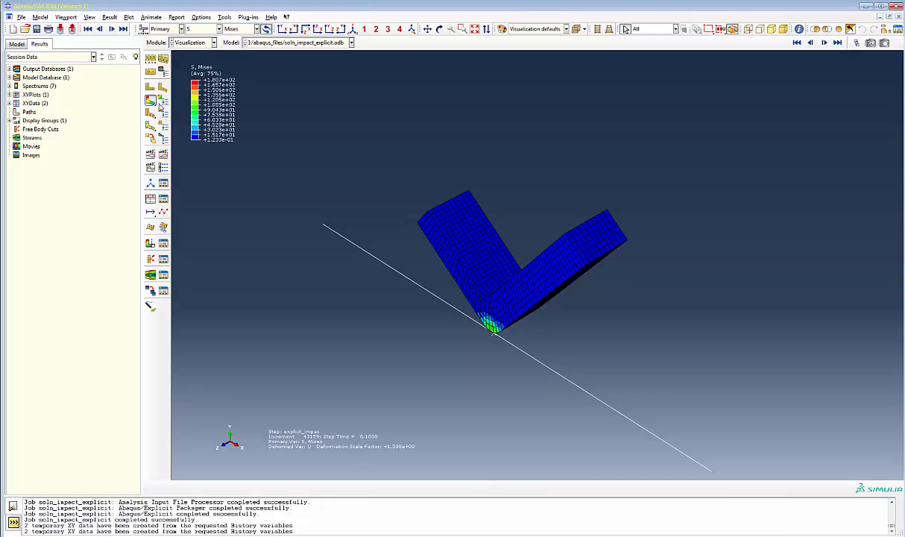
left_click_drag(378, 265, 538, 298, "ctrl+alt")
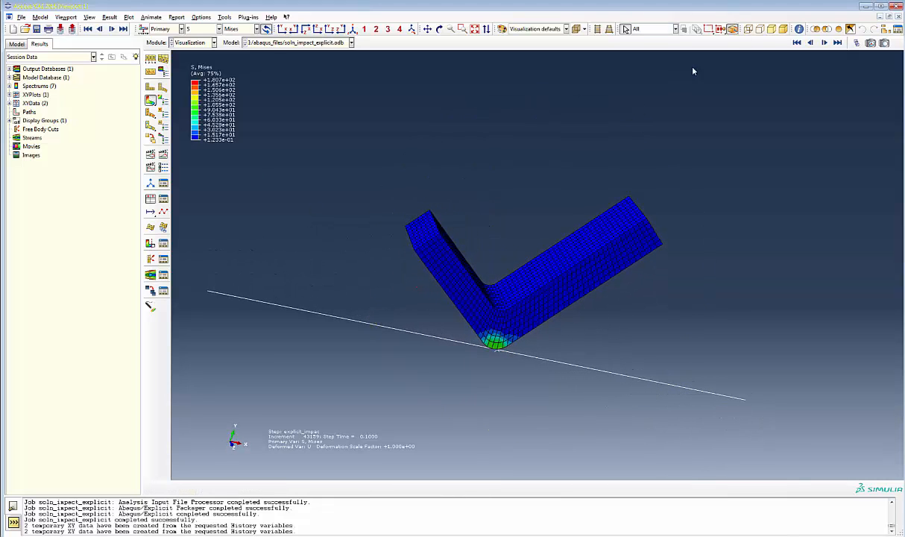
left_click(857, 43)
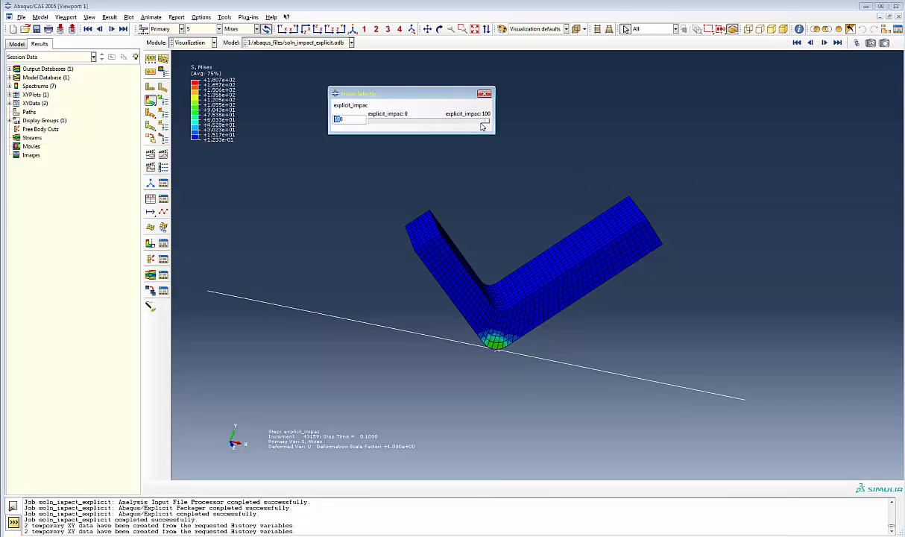
left_click_drag(459, 120, 357, 140)
left_click_drag(320, 220, 303, 299, "ctrl+alt")
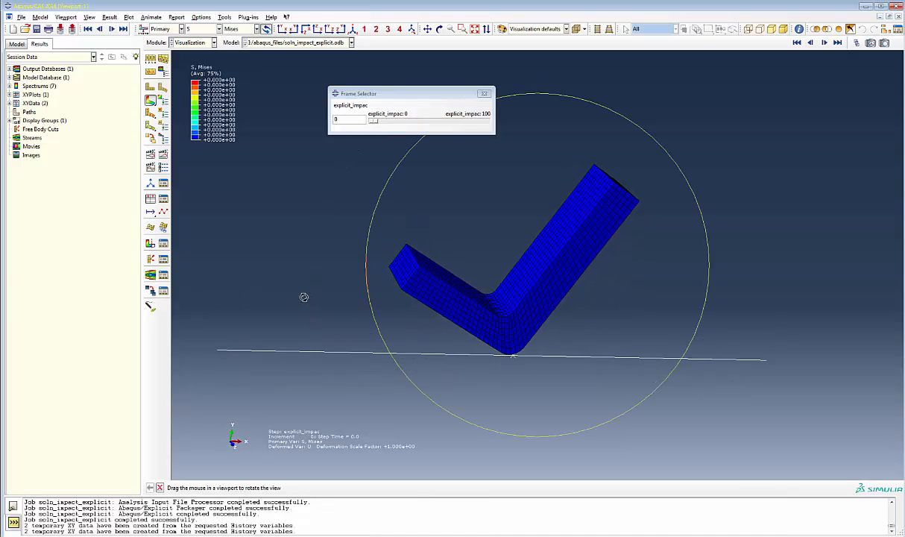
scroll(531, 319, "up", 5)
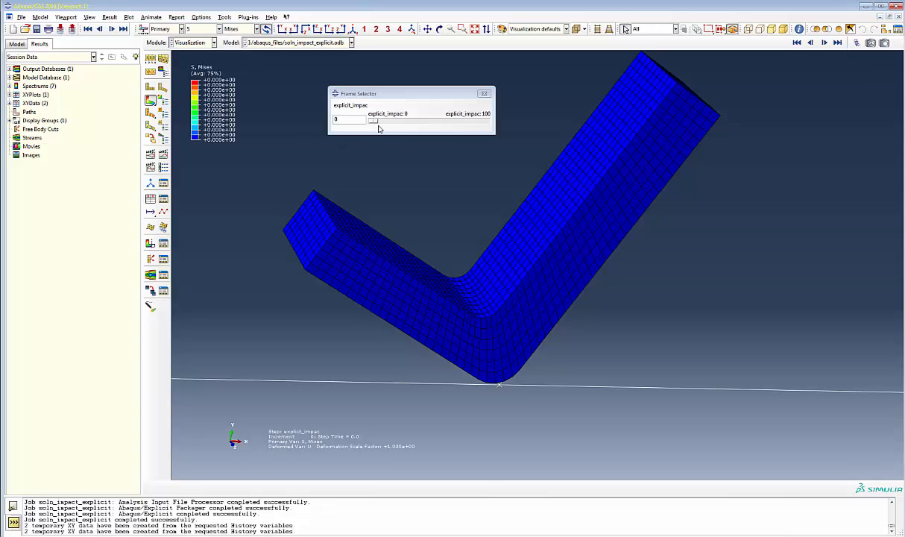
left_click_drag(374, 124, 417, 139)
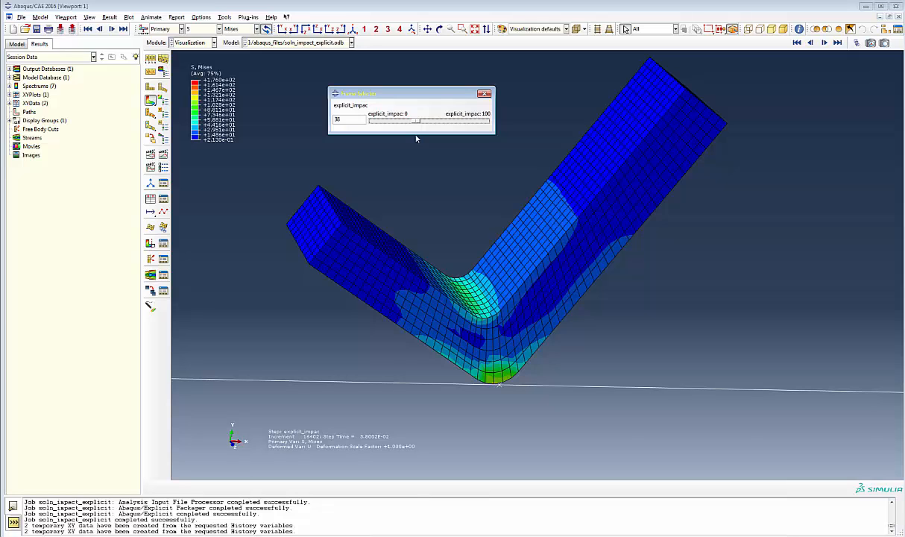
left_click_drag(417, 138, 386, 142)
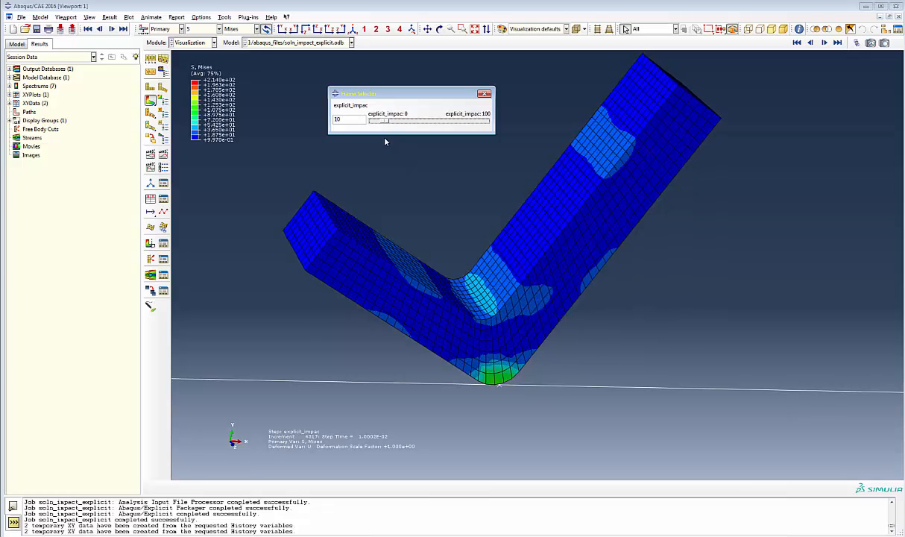
Switch the contours to equivalent plastic strain PEEQ and examine the impact corner from different angles at frames 10 and 16.
left_click(218, 30)
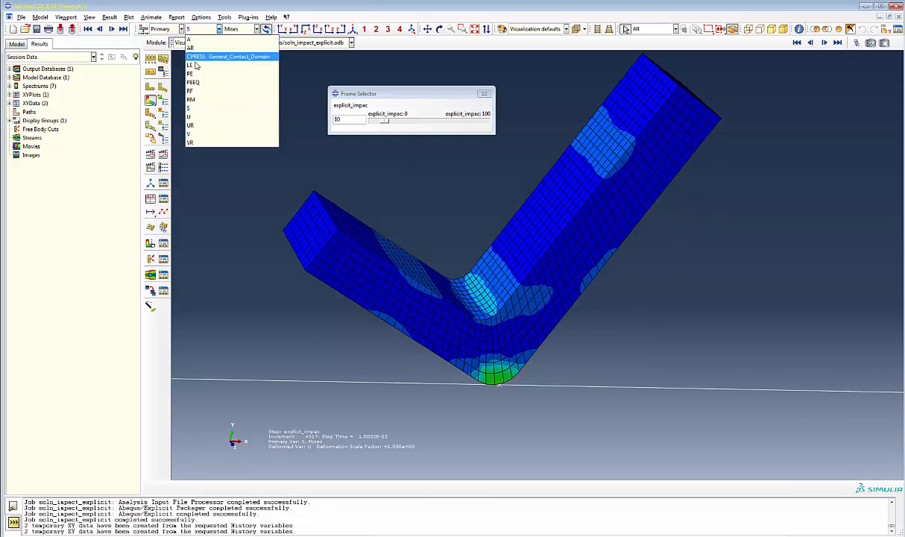
left_click(195, 83)
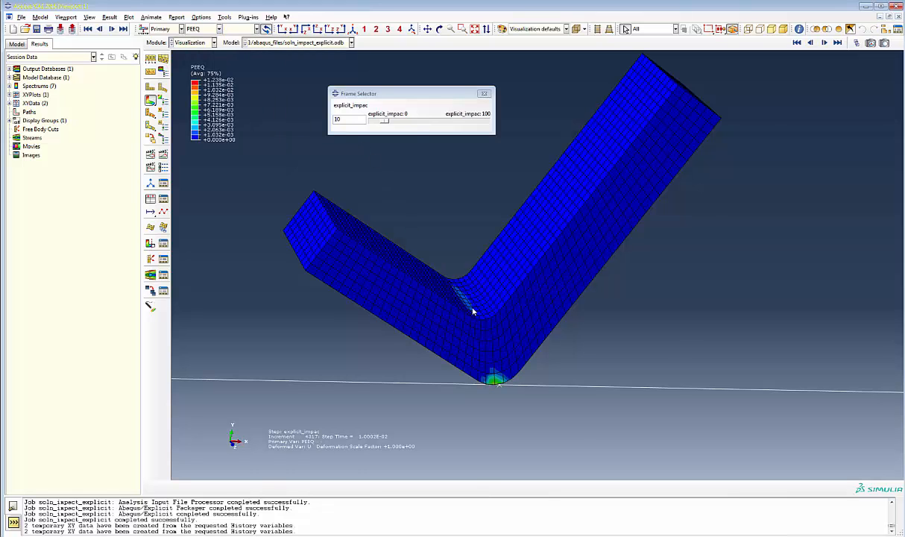
left_click_drag(473, 312, 533, 237, "ctrl+alt")
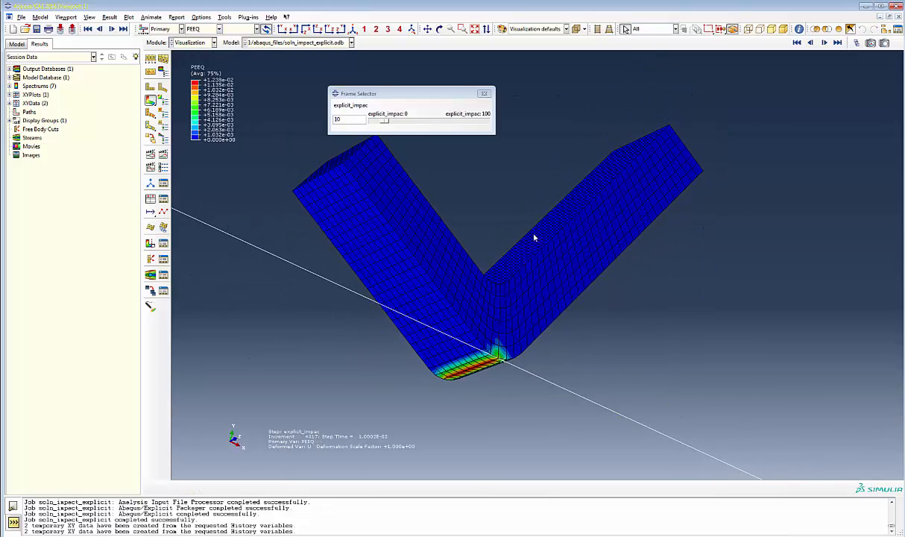
mouse_move(386, 123)
left_mouse_down()
mouse_move(446, 122)
mouse_move(444, 133)
mouse_move(394, 135)
left_mouse_up()
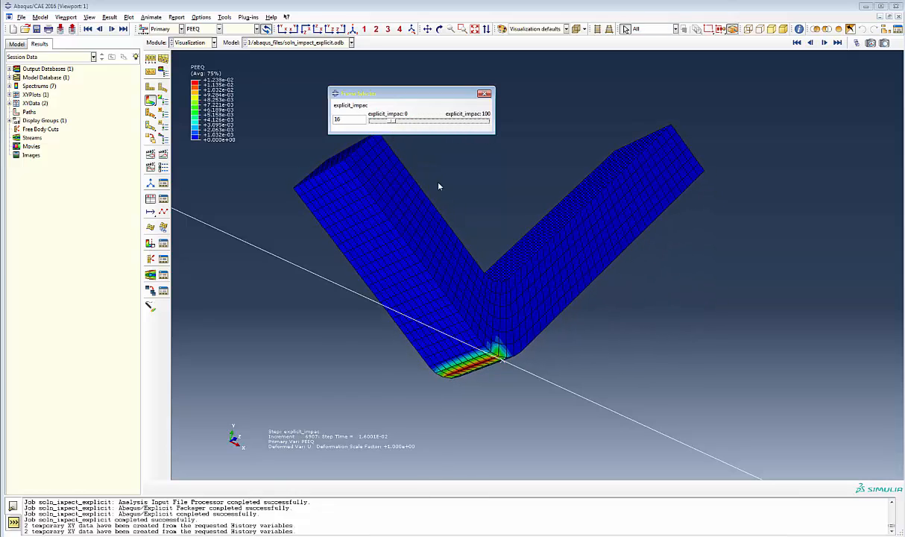
left_click_drag(439, 185, 438, 262, "ctrl+alt")
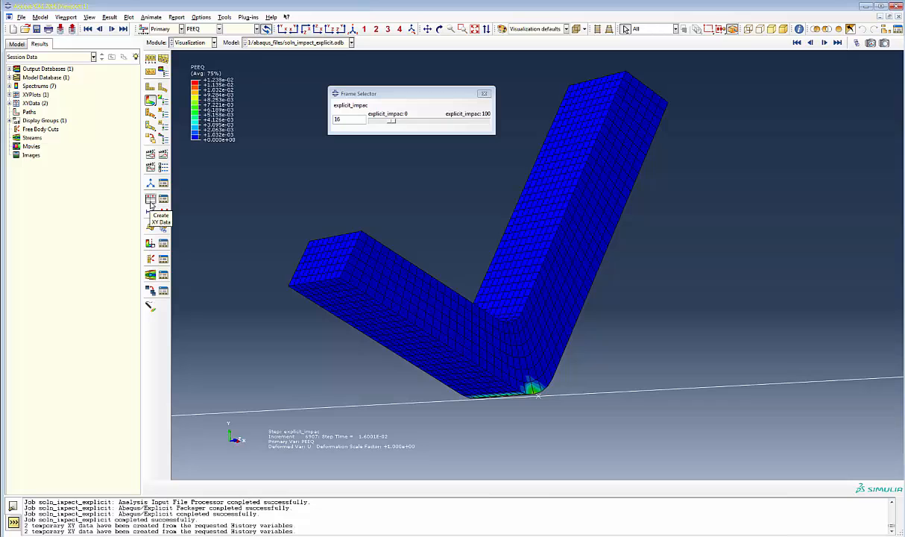
Show the undeformed shape, close the frame selector, and set up XY data from ODB field output for equivalent plastic strain at Unique Nodal position.
left_click(150, 88)
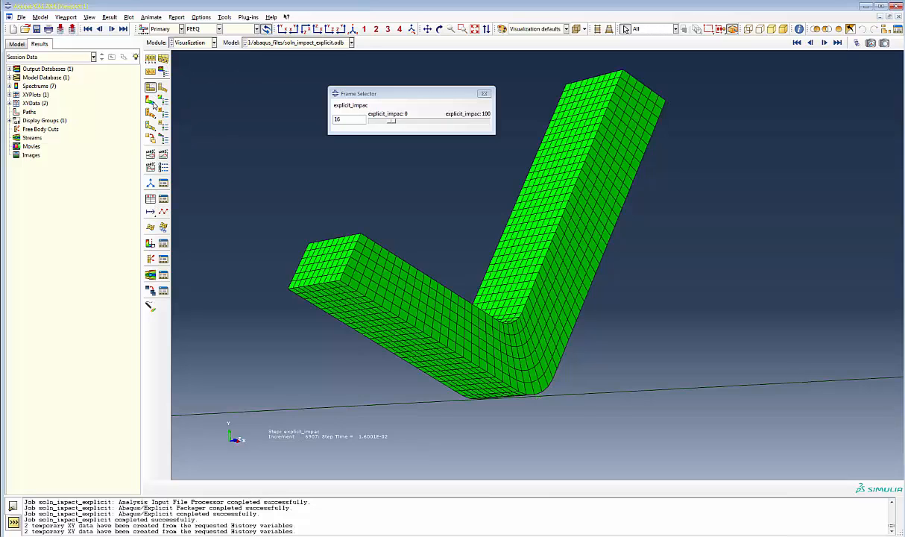
left_click(151, 199)
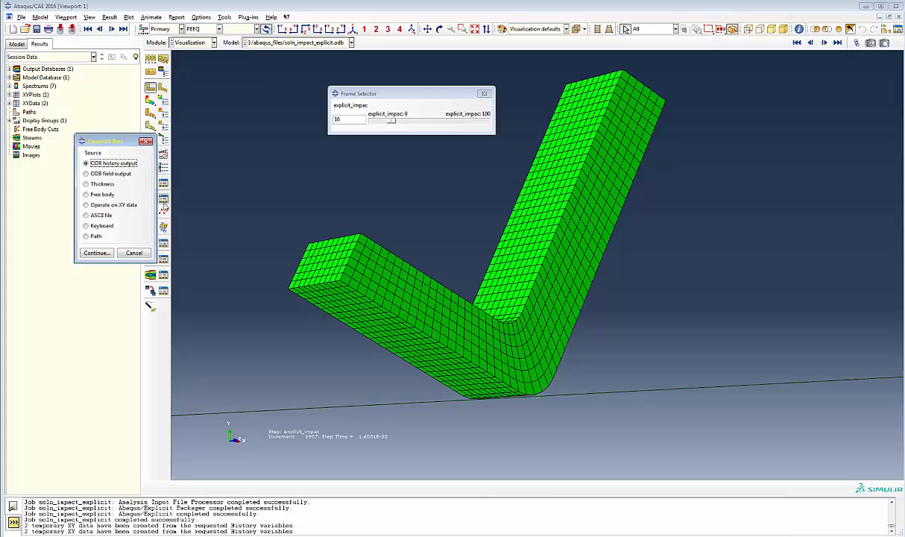
left_click(87, 174)
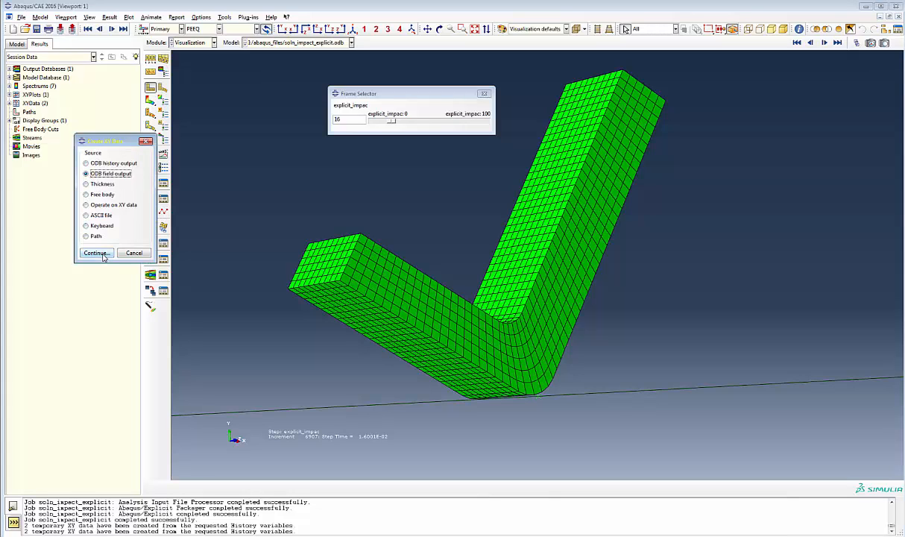
left_click(483, 93)
left_click(91, 253)
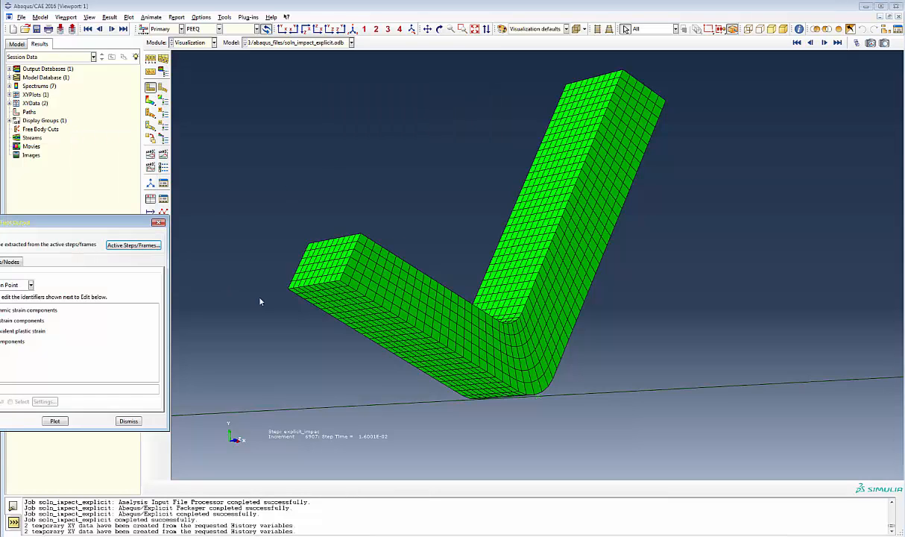
left_click(15, 284)
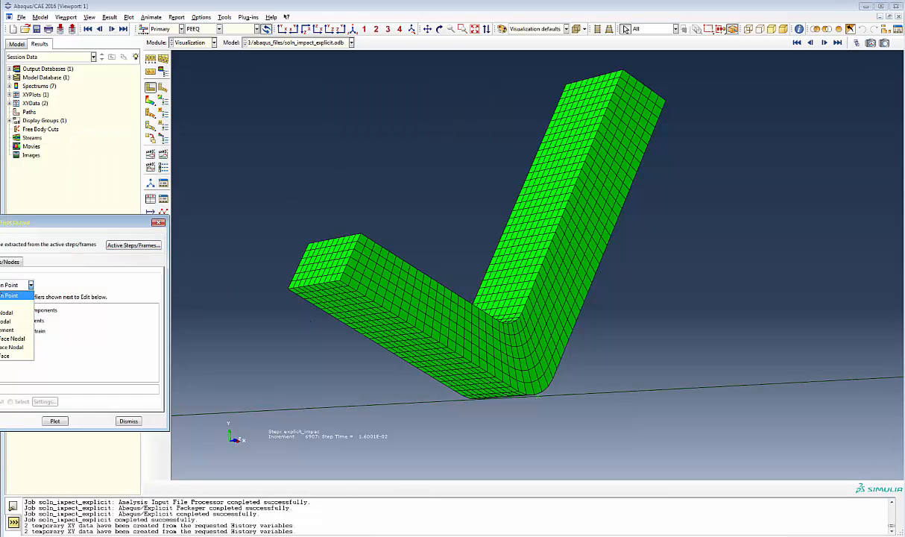
left_click(11, 321)
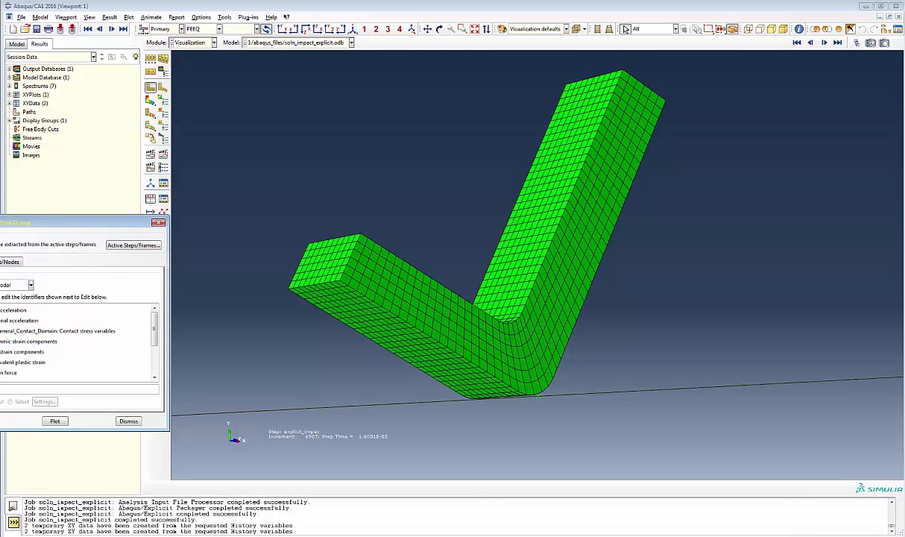
scroll(75, 343, "down", 1)
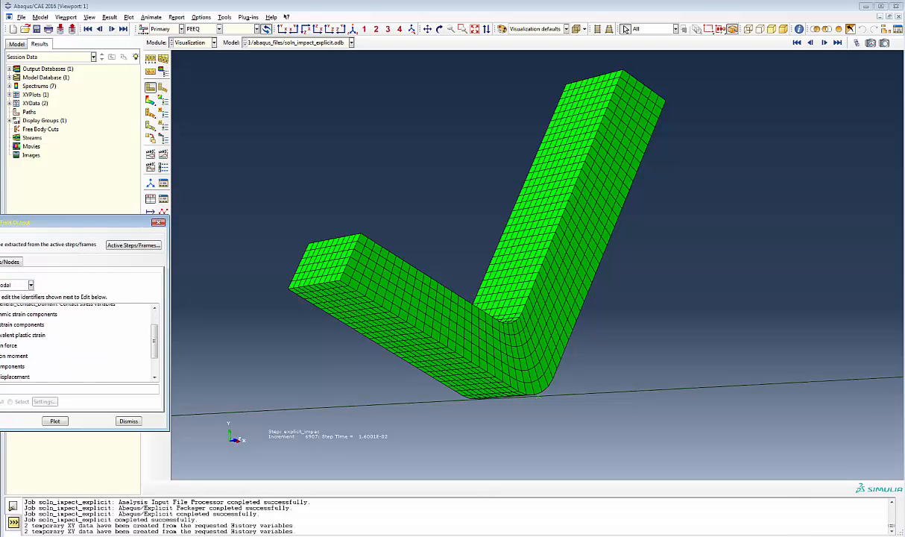
left_click(1, 366)
left_click(2, 335)
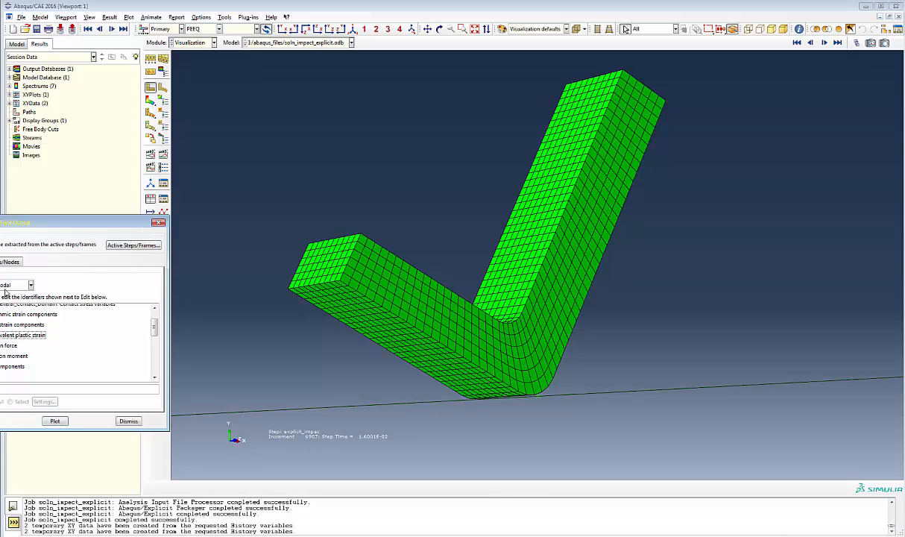
Pick the node at the impact corner's lower edge, highlight it in the viewport, and plot its PEEQ and Mises stress histories.
left_click(7, 260)
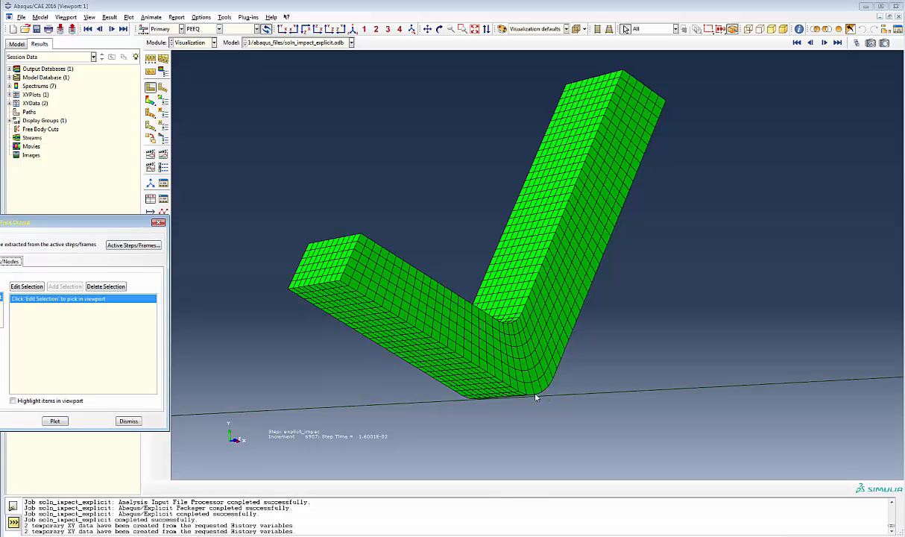
scroll(526, 398, "up", 1)
scroll(526, 398, "up", 1)
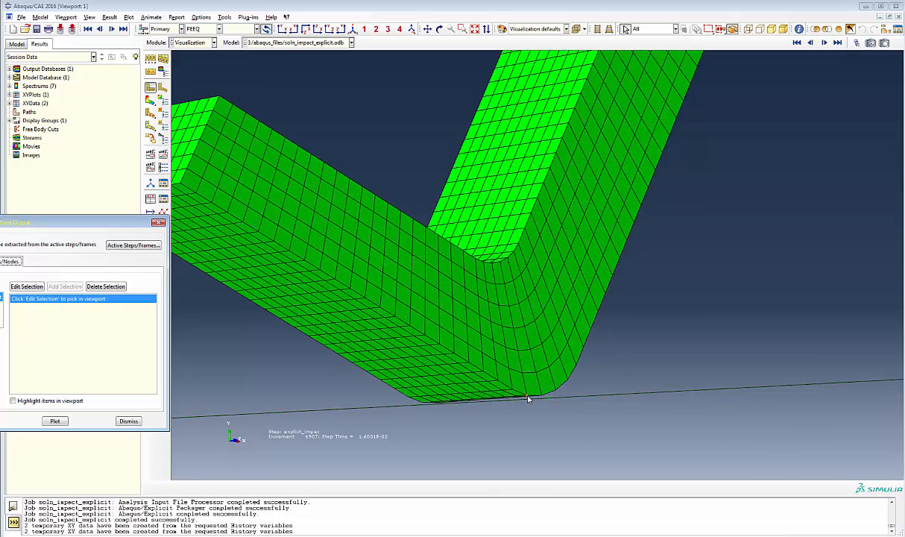
left_click(527, 396)
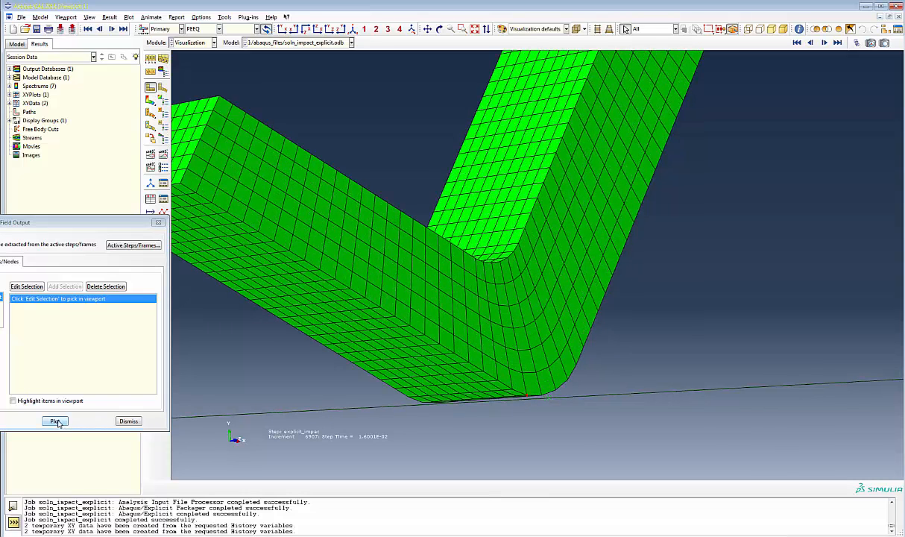
left_click(41, 400)
left_click(54, 421)
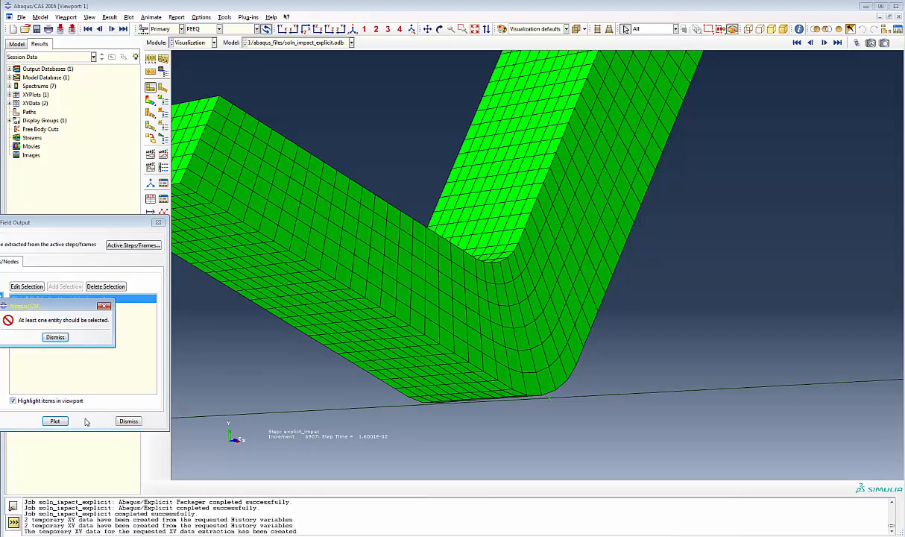
left_click(55, 337)
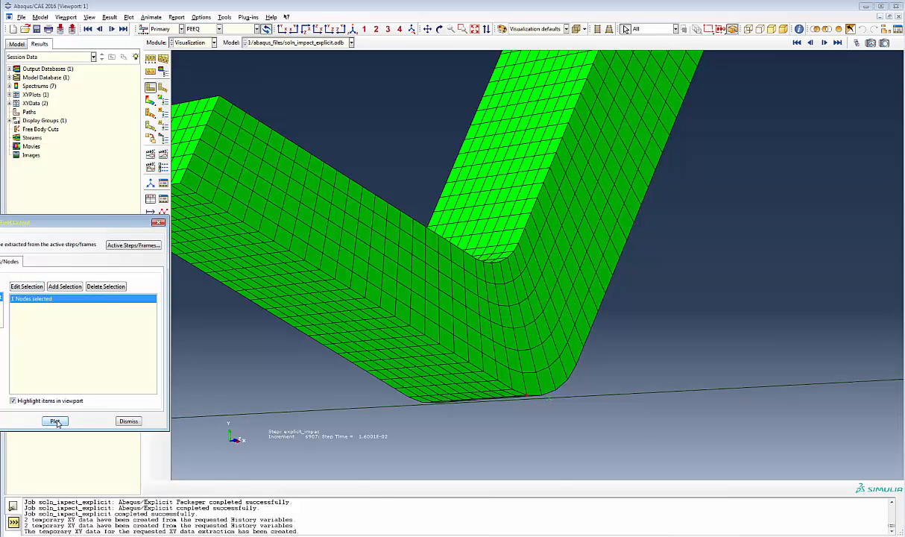
left_click(55, 421)
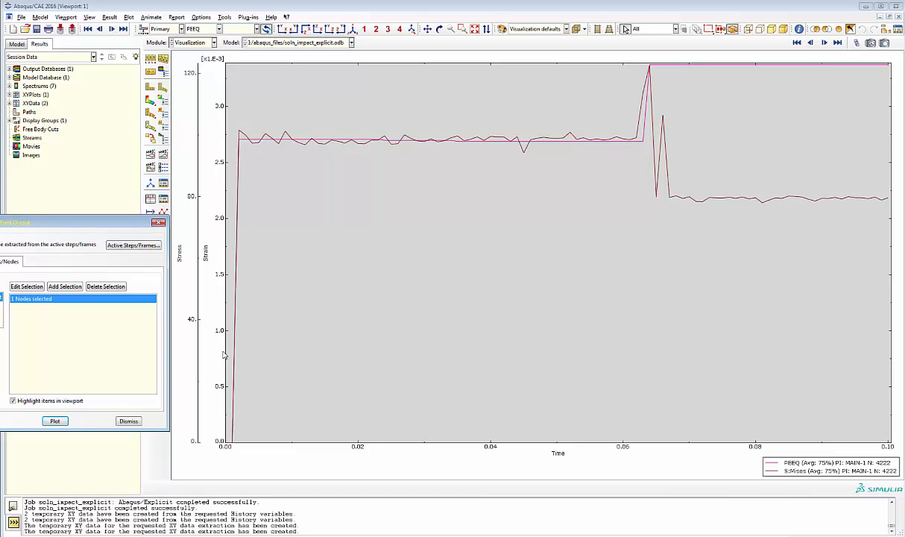
Replot the node's PEEQ and Mises curves in contrasting colours, examine the jump near 0.064 s, and close the field output dialog.
scroll(251, 348, "down", 3)
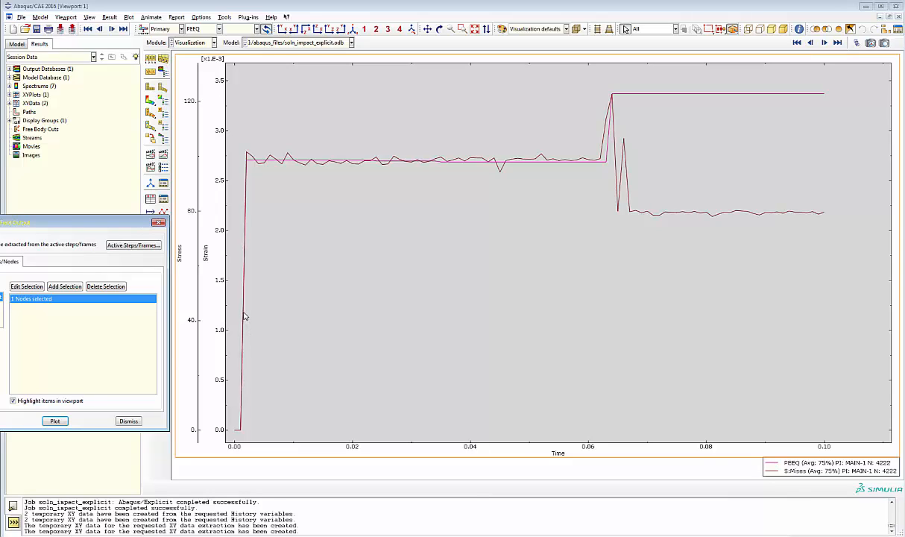
left_click(59, 422)
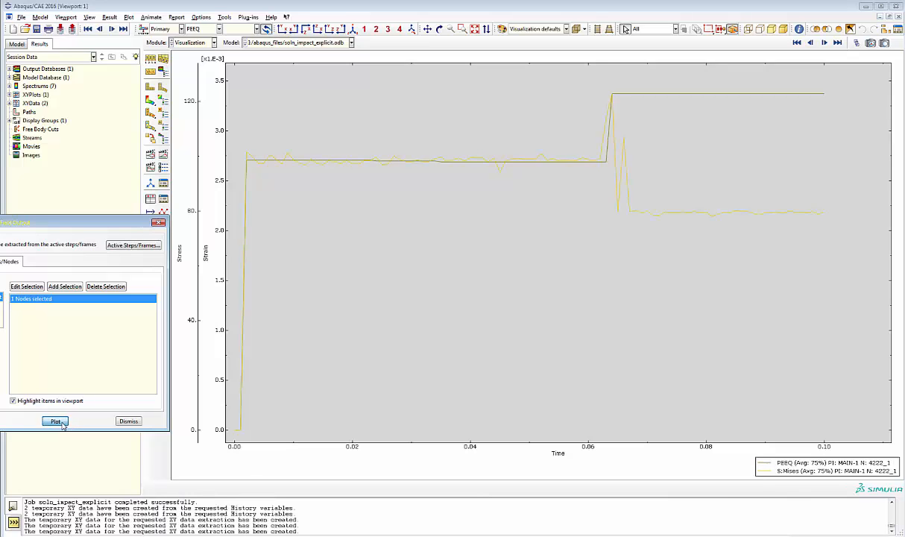
left_click(63, 423)
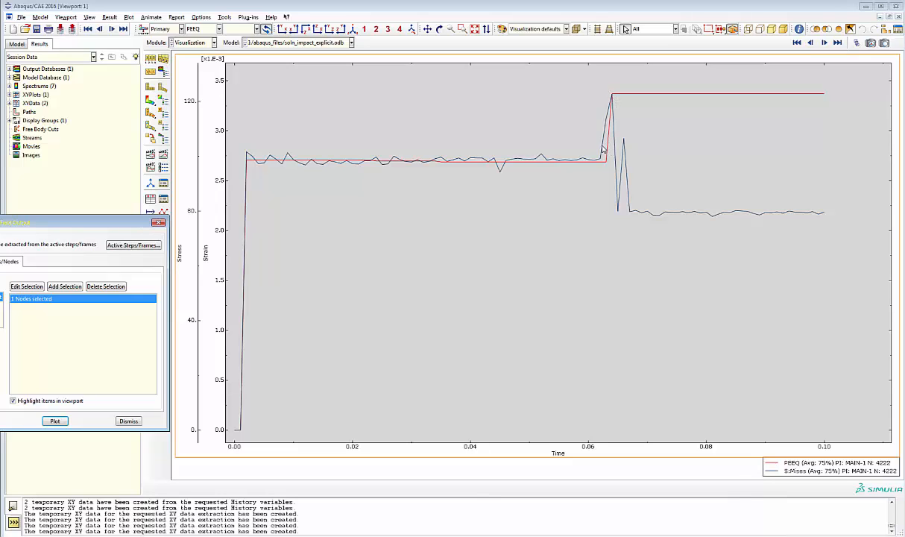
scroll(602, 150, "up", 1)
scroll(602, 150, "up", 2)
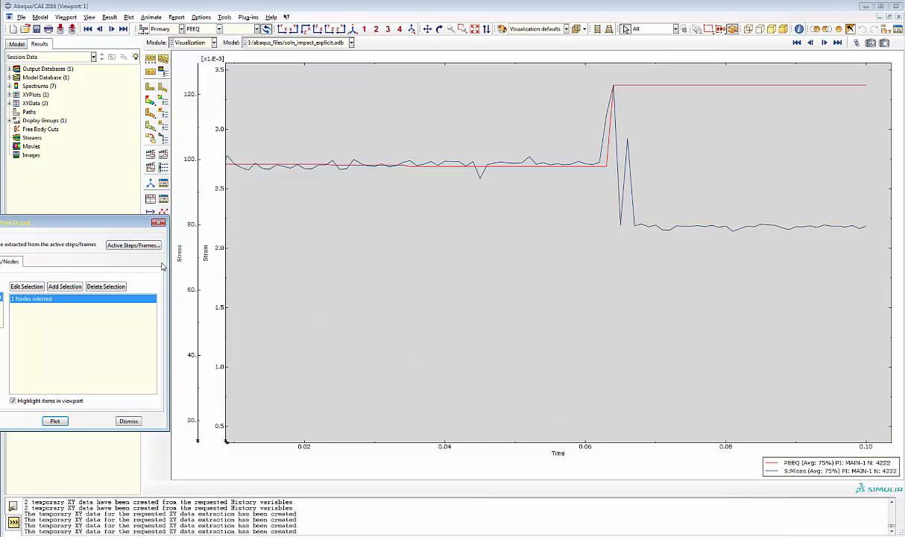
left_click(157, 222)
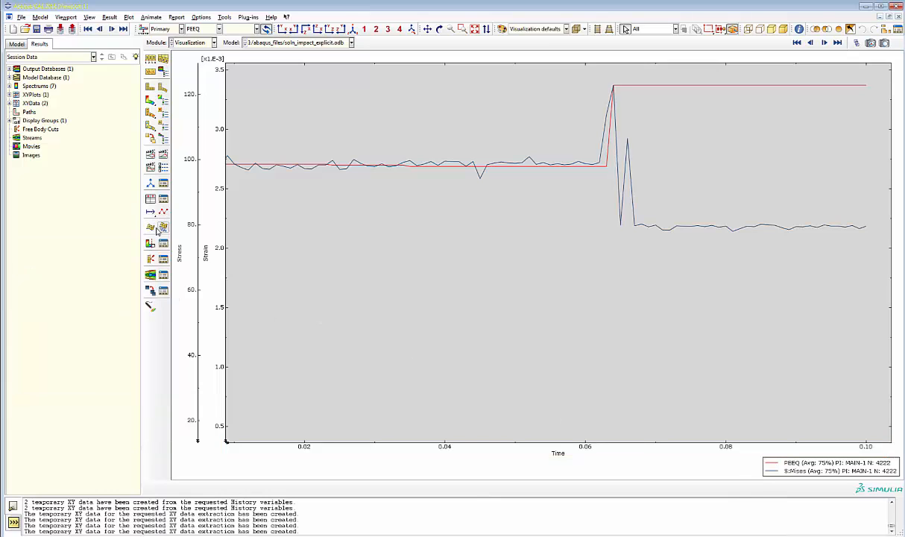
Probe the peak of the Mises stress curve near 0.064 s and close the probe dialog.
left_click(150, 306)
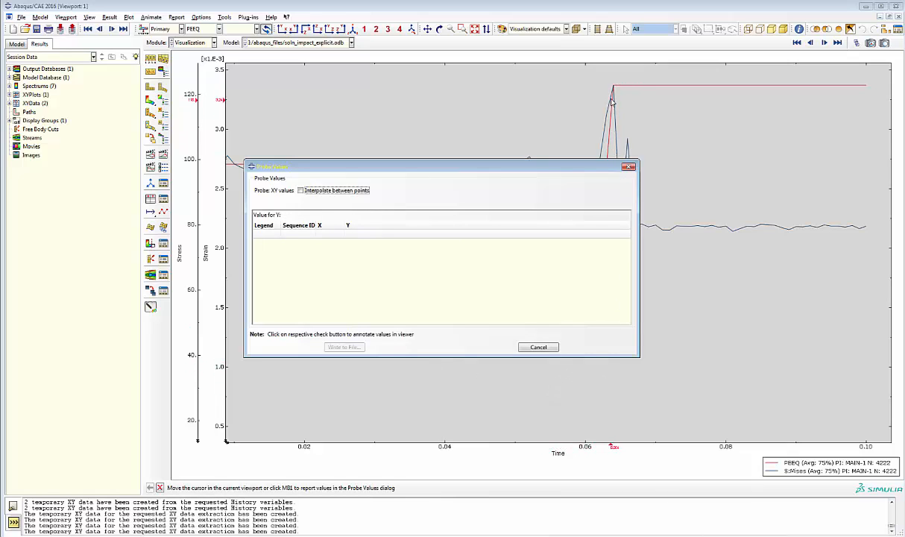
mouse_move(614, 87)
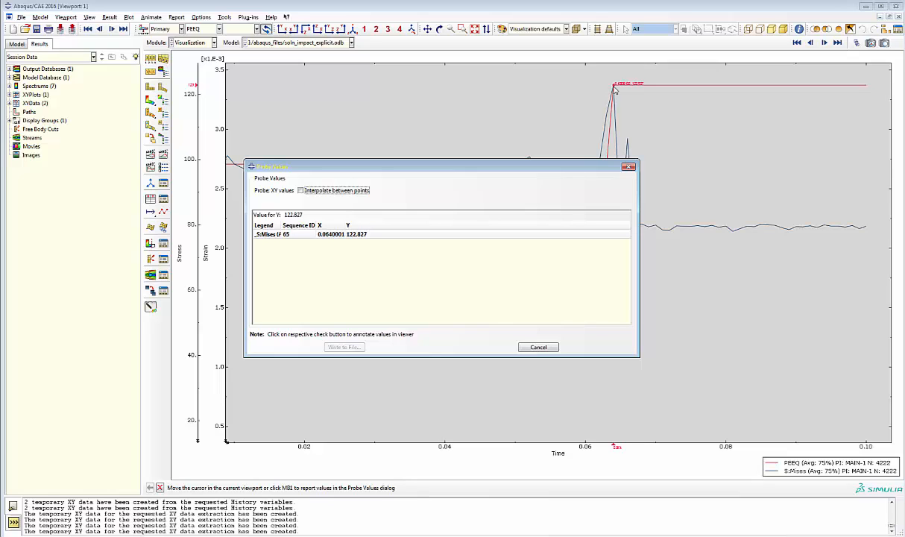
left_click(628, 168)
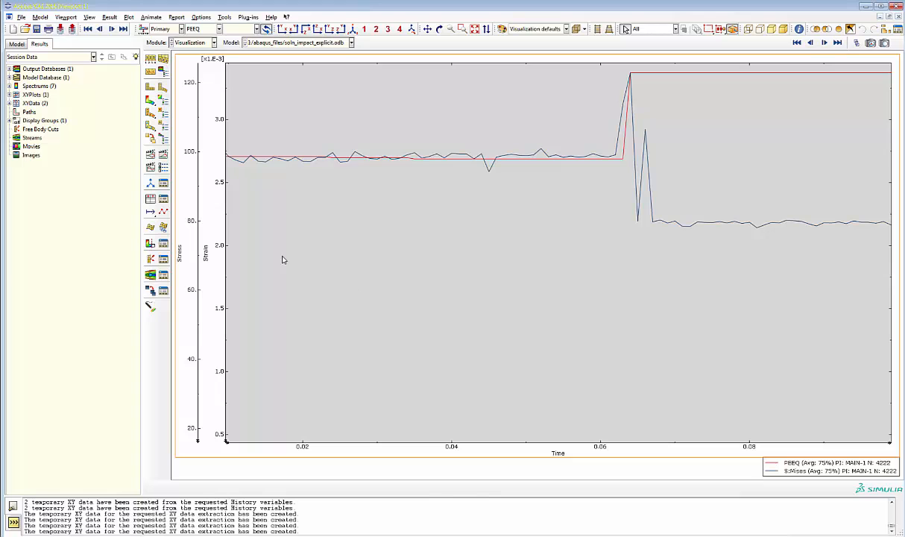
Display contours on the deformed part and switch the primary variable to contact pressure CPRESS.
left_click(152, 102)
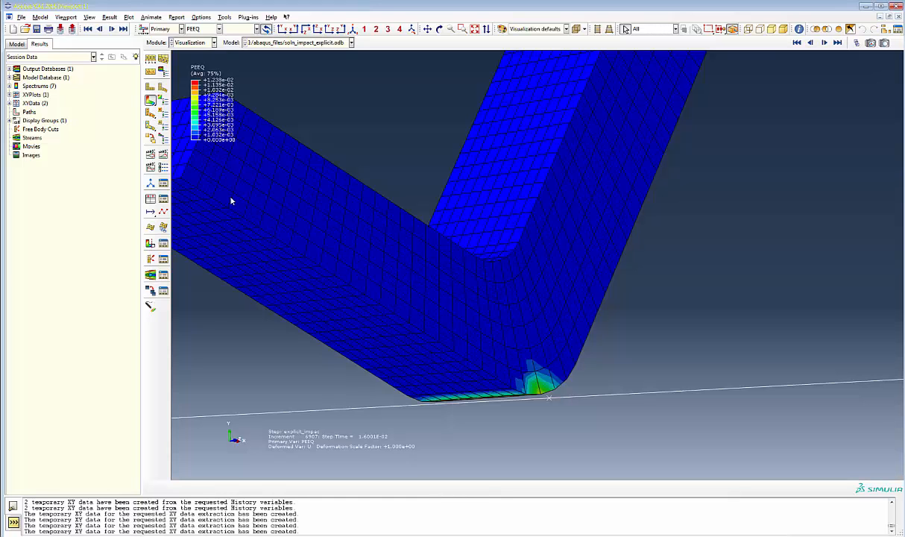
scroll(419, 347, "up", 5)
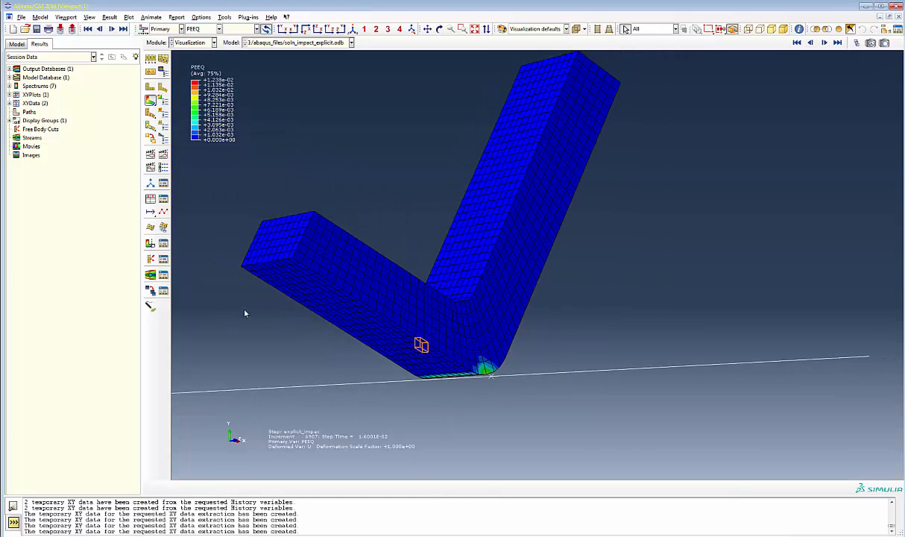
left_click(205, 29)
left_click(223, 57)
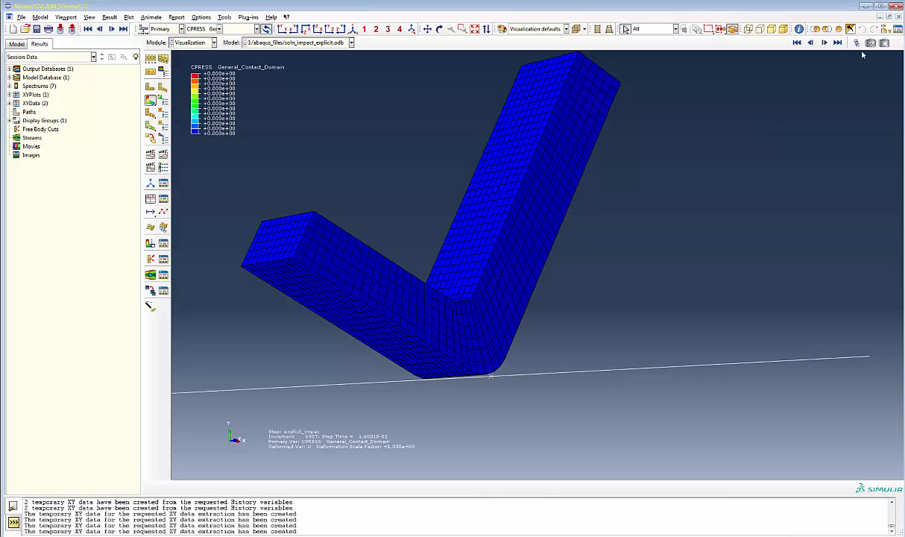
Examine the contact pressure on the underside of the impact corner at frames 59 and 97 with the frame selector.
left_click_drag(580, 254, 520, 241, "ctrl+alt")
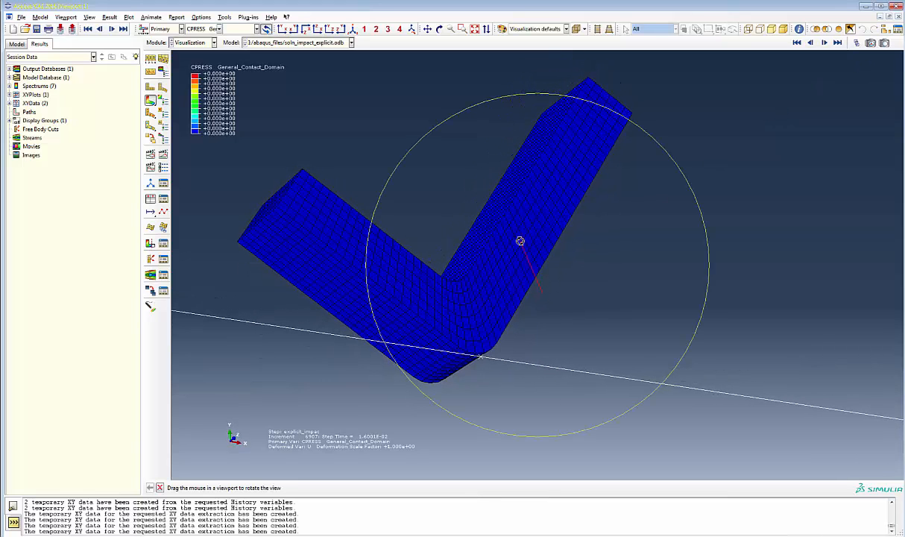
left_click(810, 42)
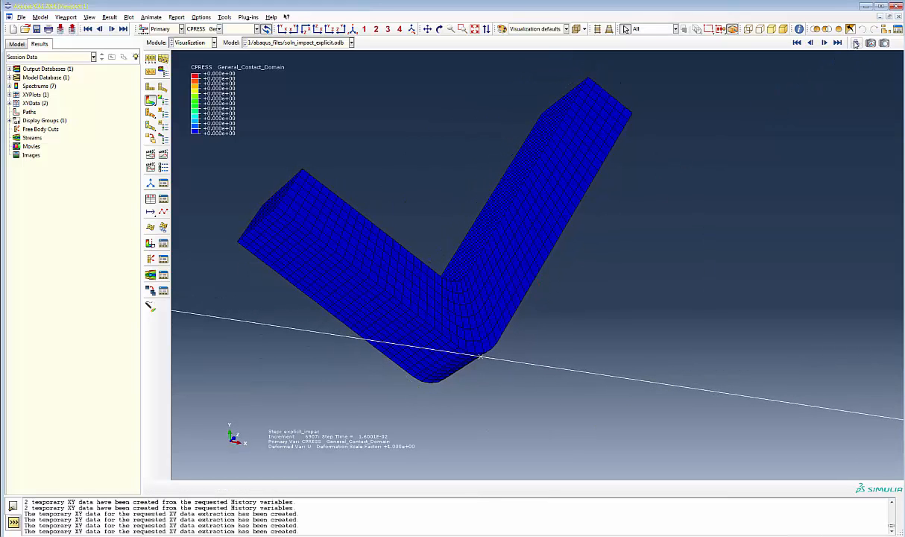
left_click_drag(392, 122, 439, 124)
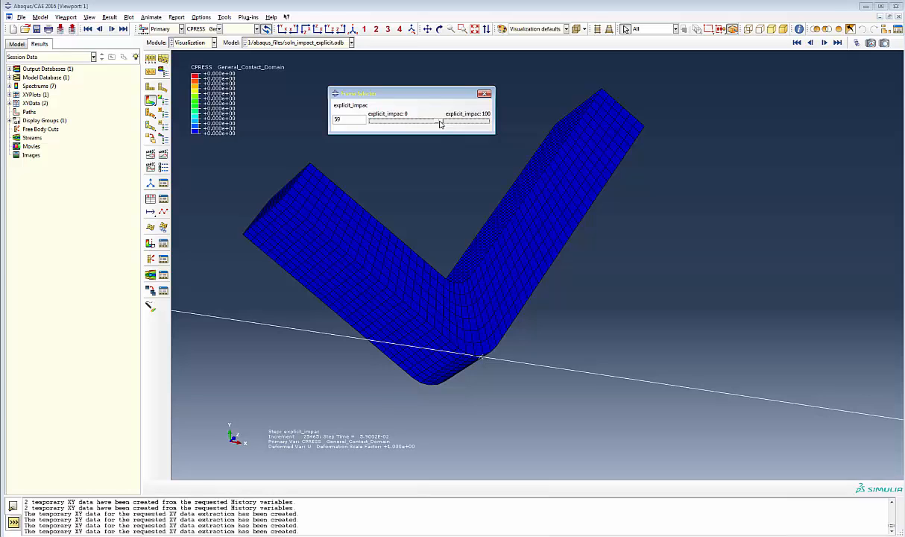
left_click_drag(440, 124, 483, 126)
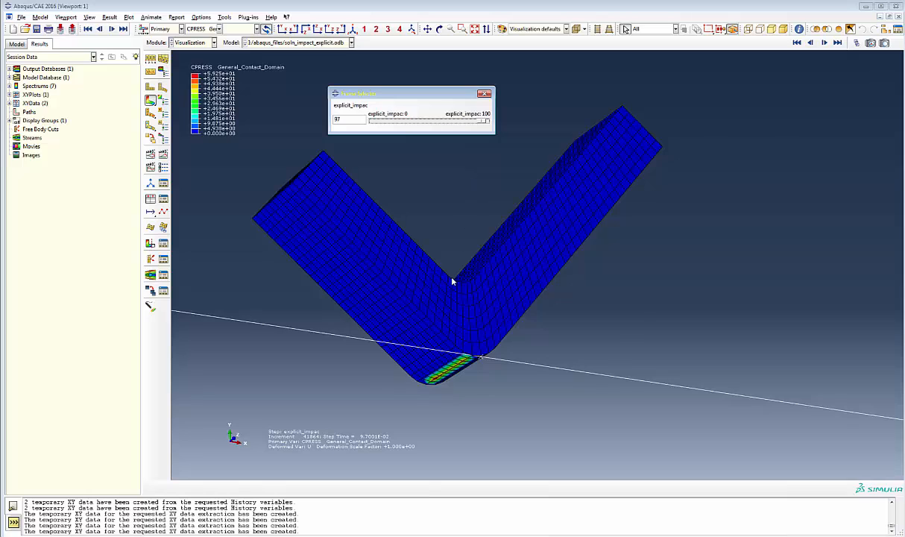
scroll(451, 281, "up", 2)
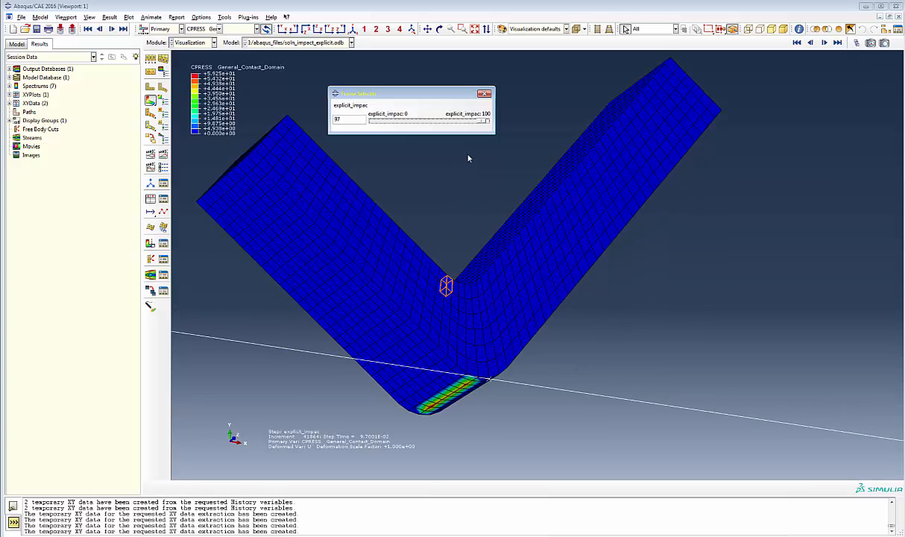